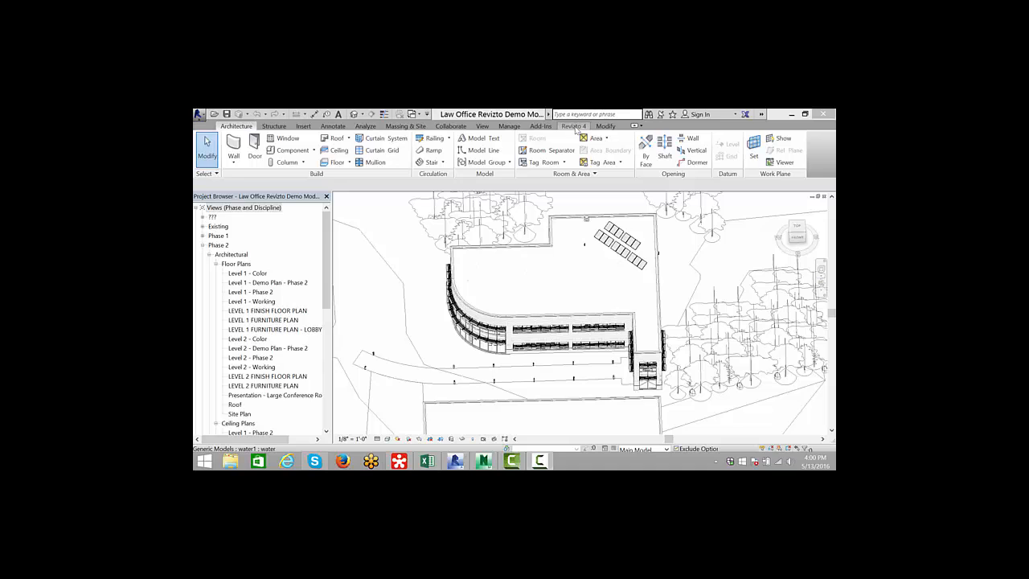
- Open Export to Revizto, review the export options and the list of sheets to export, and close the dialog
left_click(572, 126)
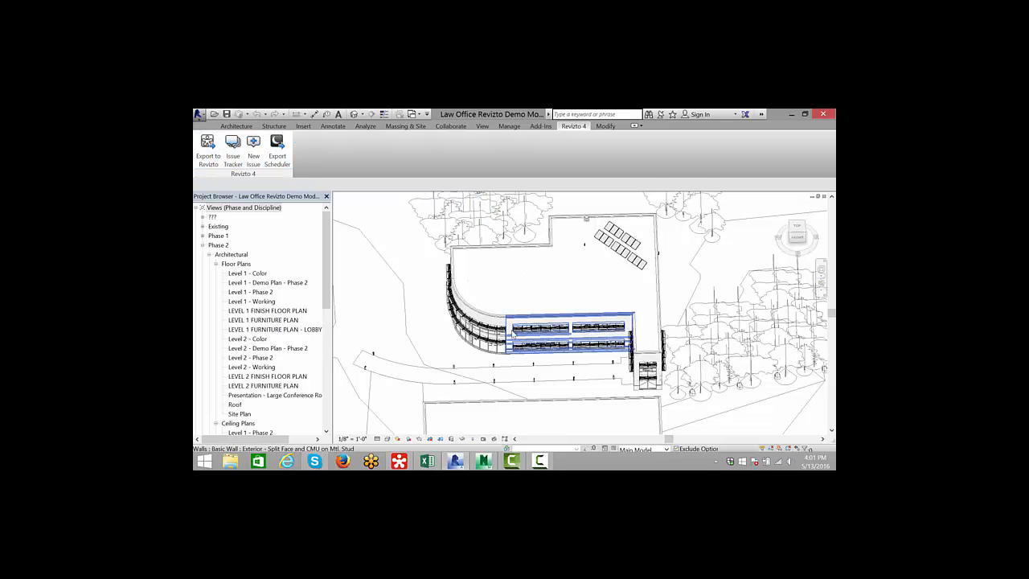
scroll(508, 332, "up", 5)
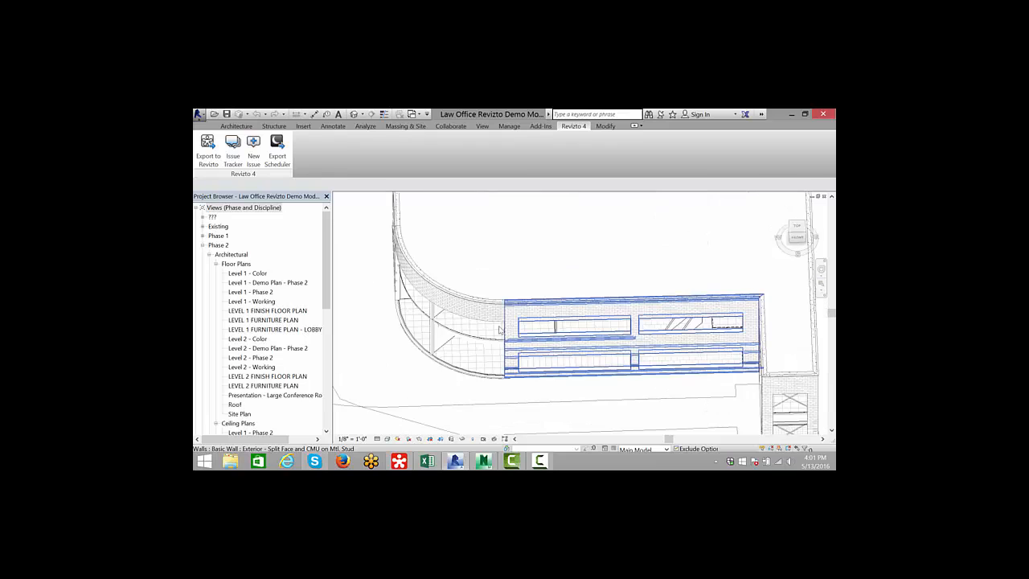
left_click(208, 153)
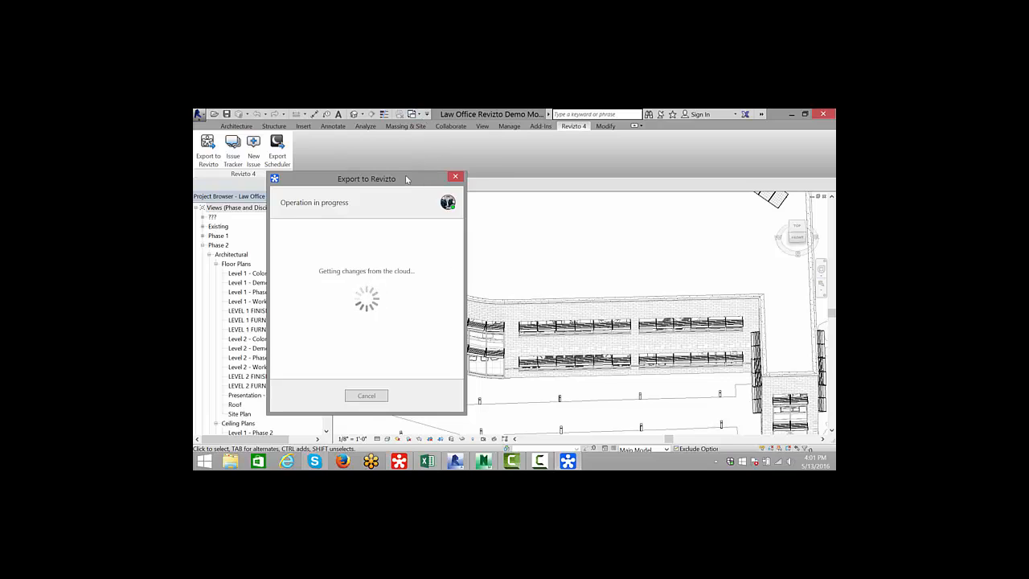
left_click_drag(416, 179, 372, 152)
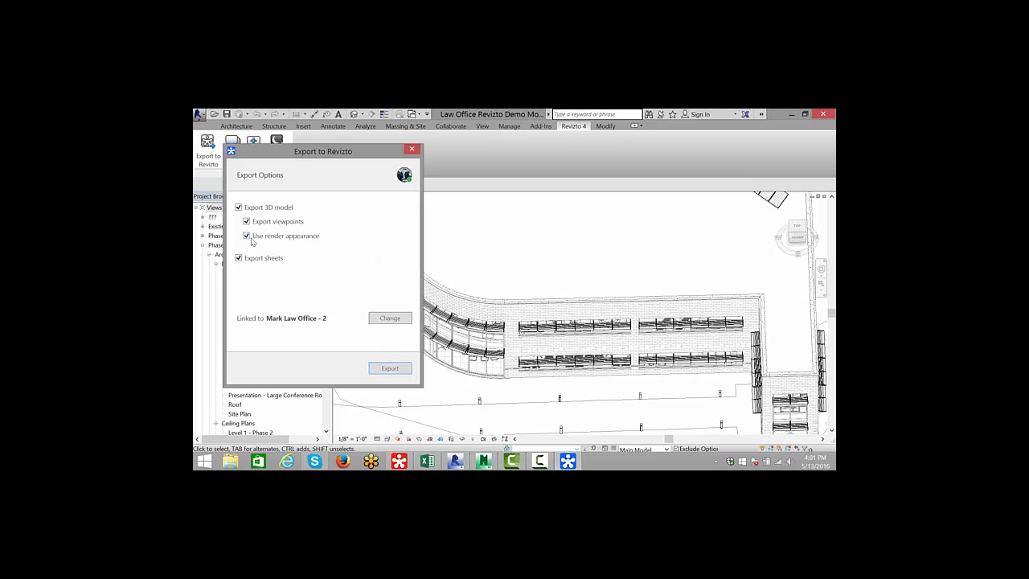
left_click(390, 368)
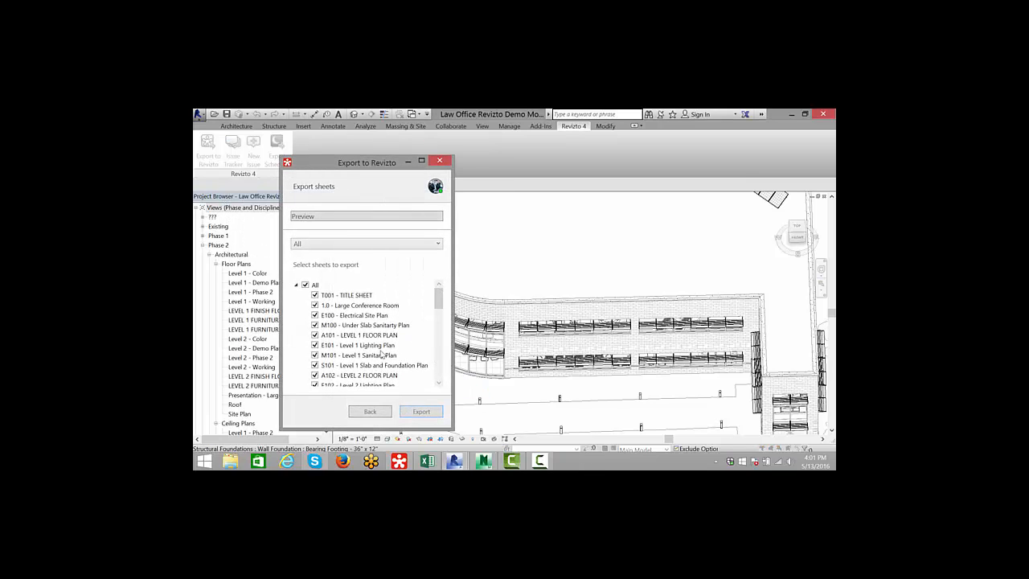
left_click_drag(439, 299, 440, 347)
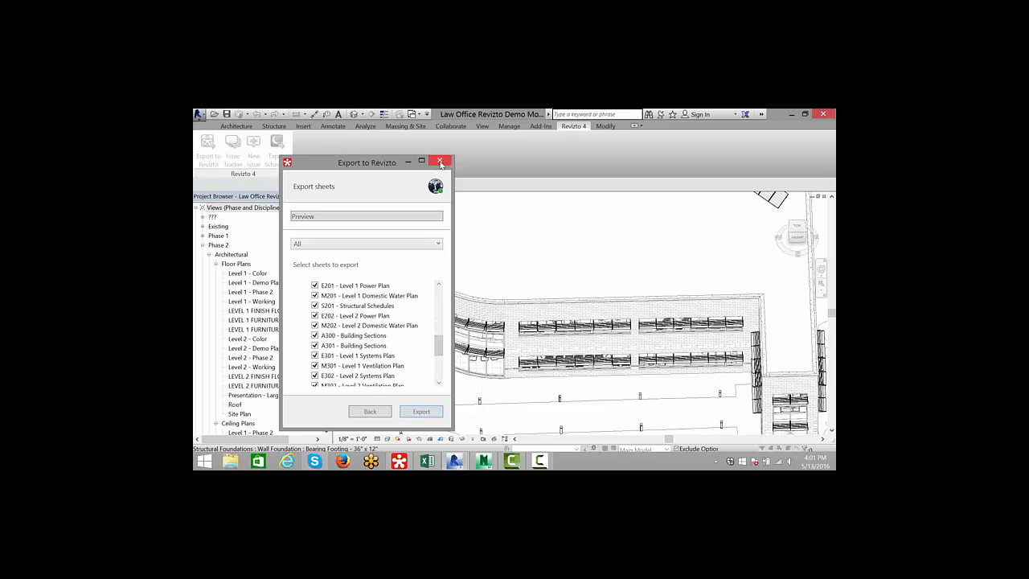
left_click(440, 162)
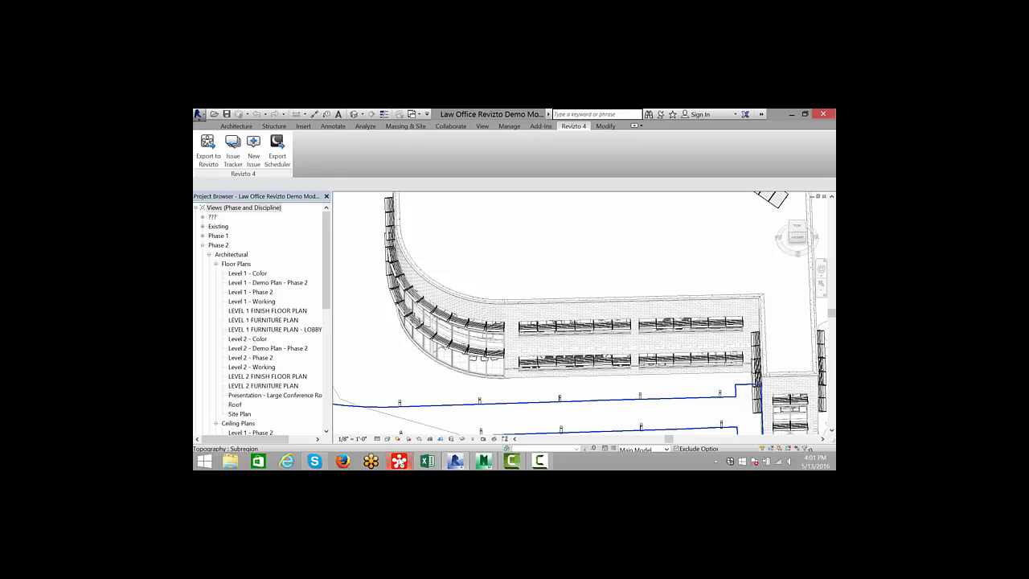
- Switch to the Revizto Viewer and walk around the 3D building model to inspect its exterior
left_click(399, 460)
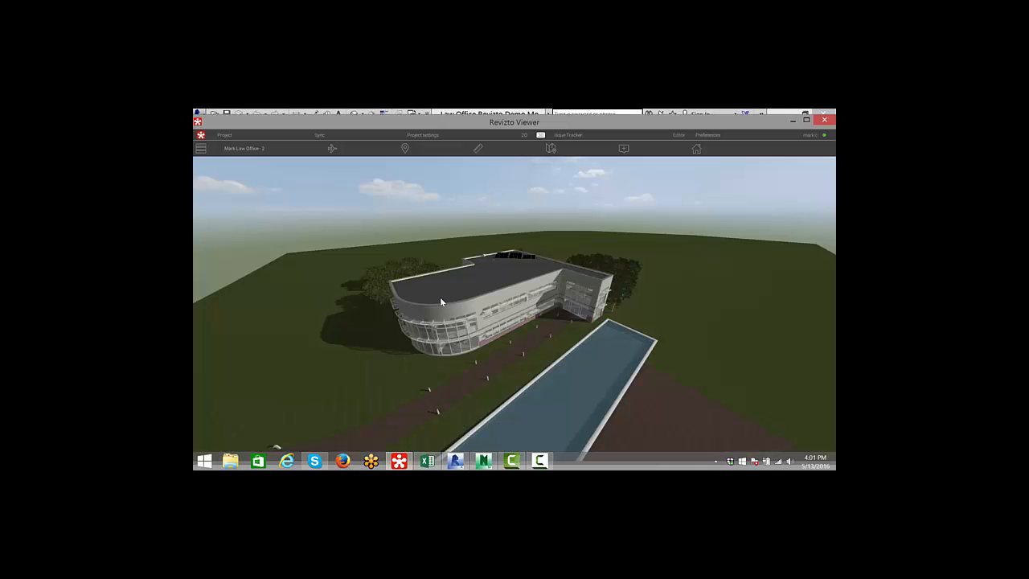
left_click_drag(738, 354, 663, 369)
key("w")
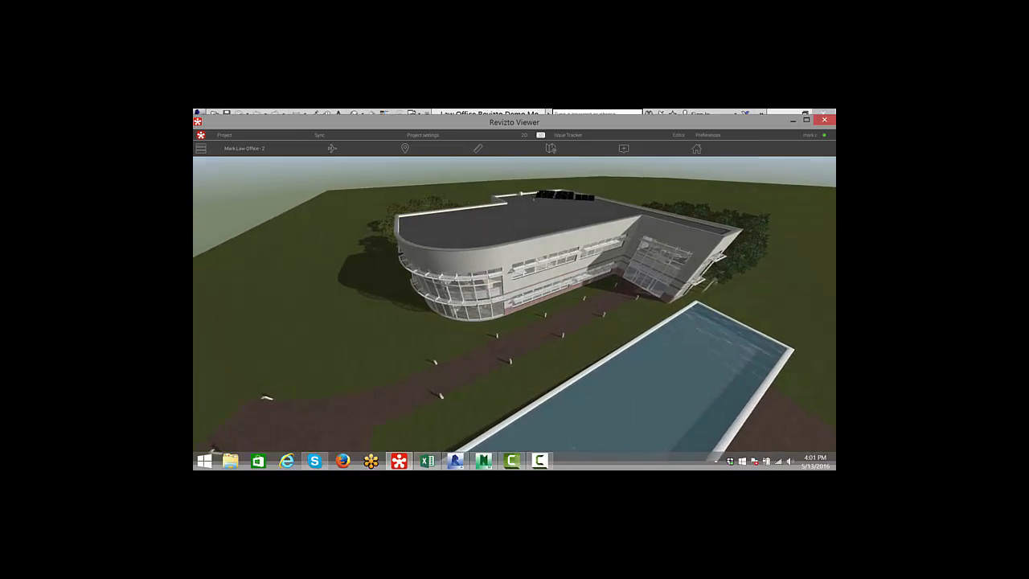
key("w")
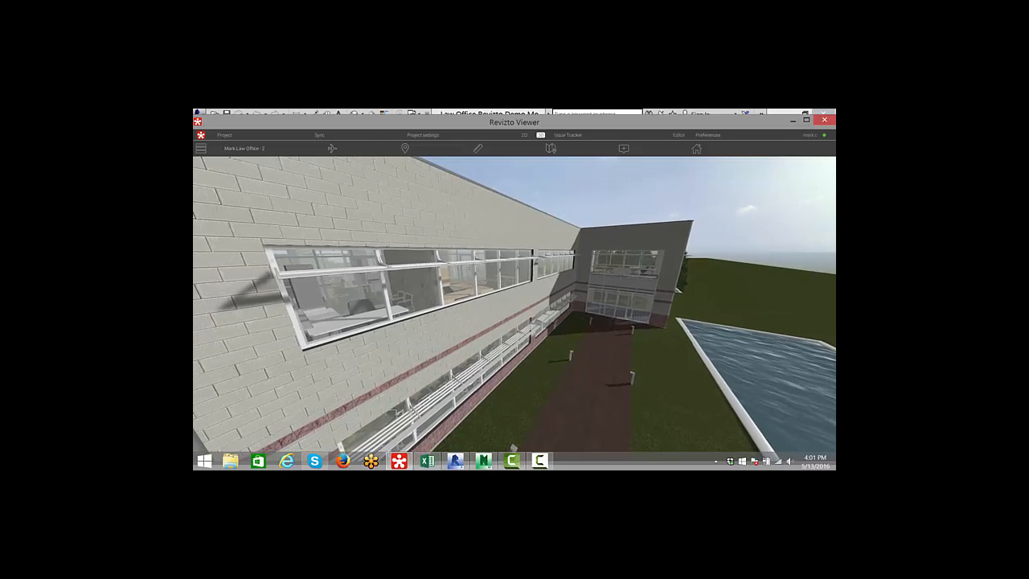
key("w")
key("w")
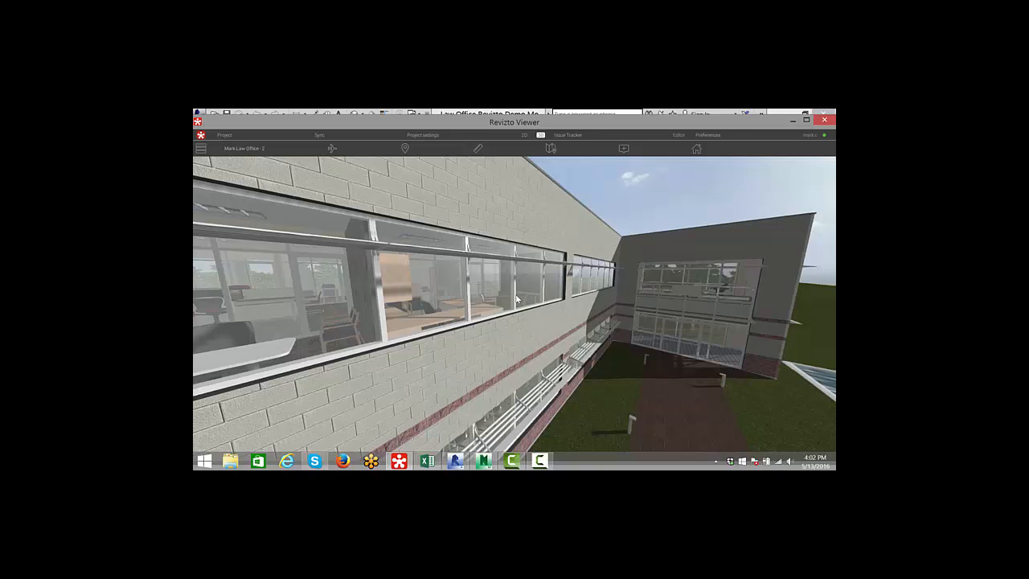
left_click_drag(520, 296, 444, 298)
scroll(515, 294, "down", 10)
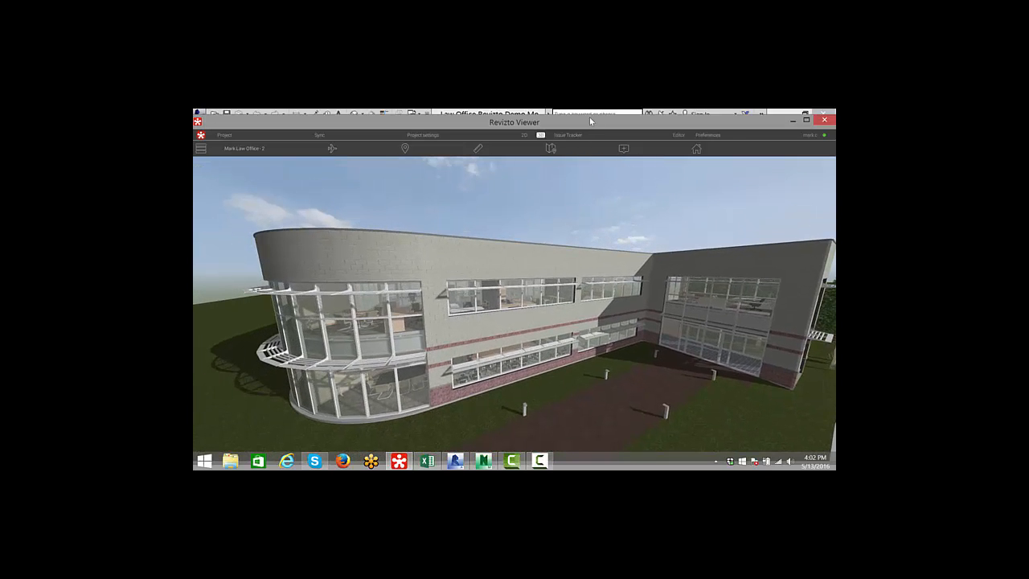
- Switch to 2D, expand the PDF plan set in the sheet list, open Law set.pdf 02, and return to 3D
left_click(524, 137)
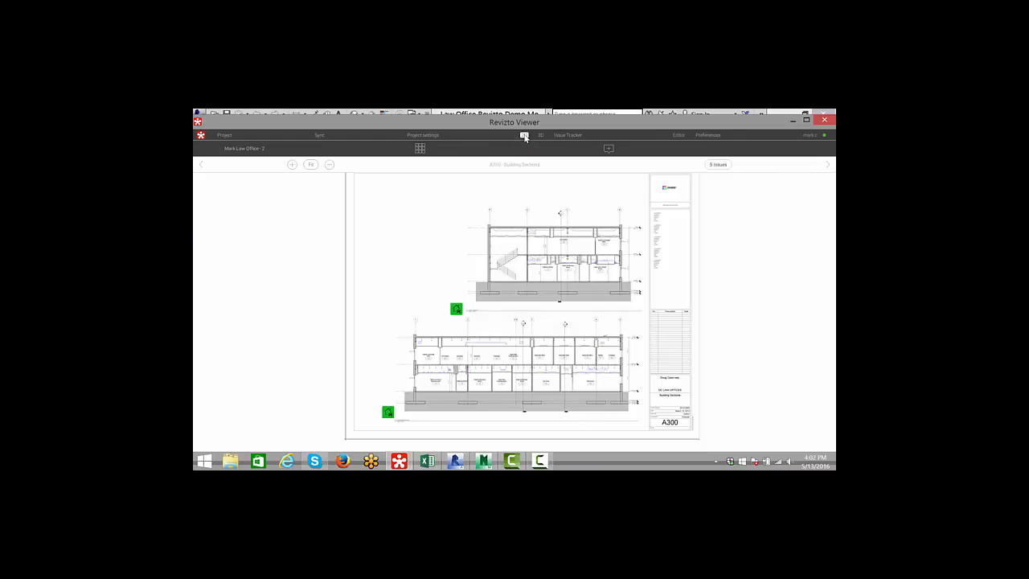
left_click(421, 150)
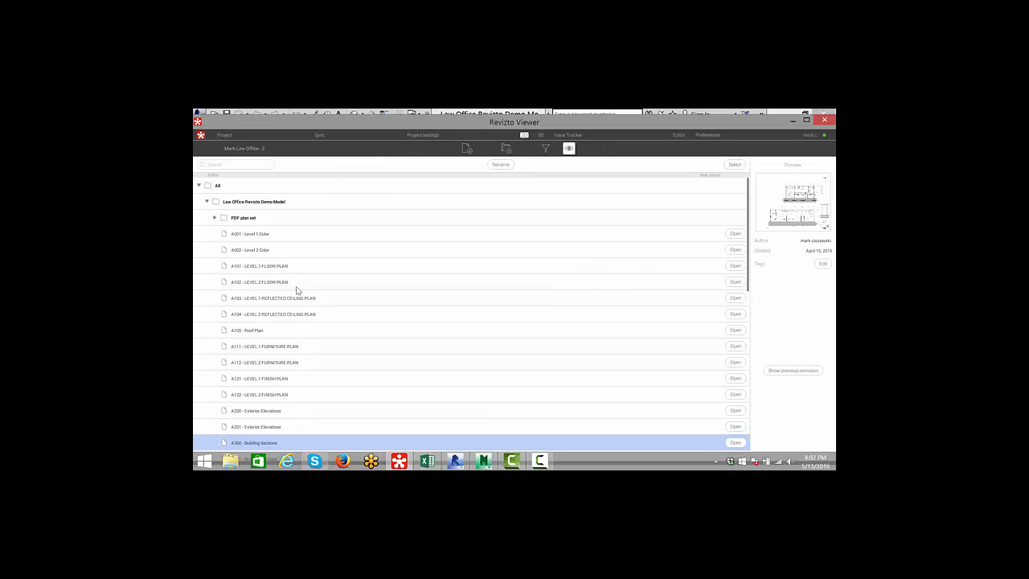
scroll(298, 308, "down", 2)
scroll(317, 320, "down", 2)
scroll(318, 317, "up", 4)
left_click(215, 219)
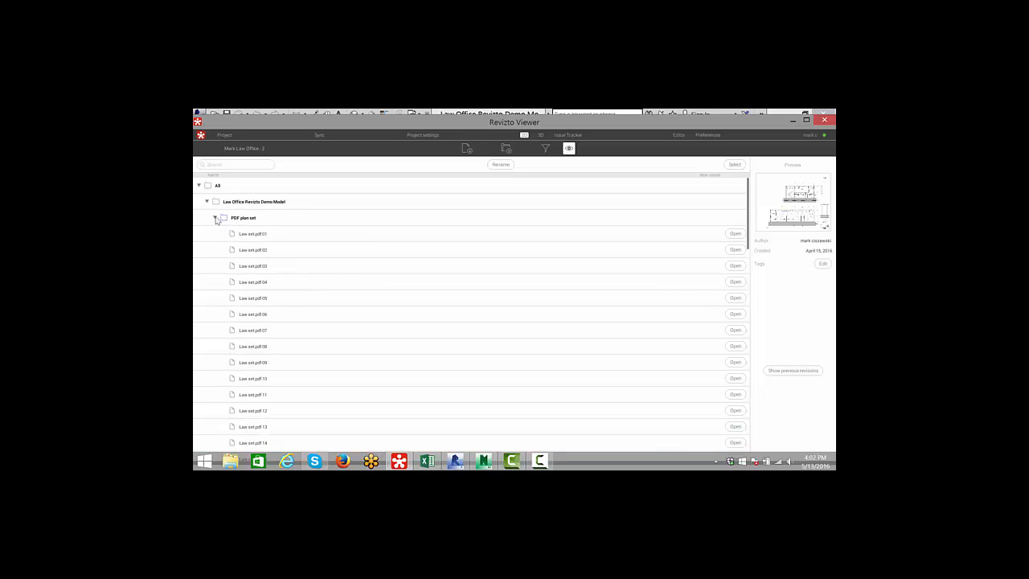
double_click(276, 250)
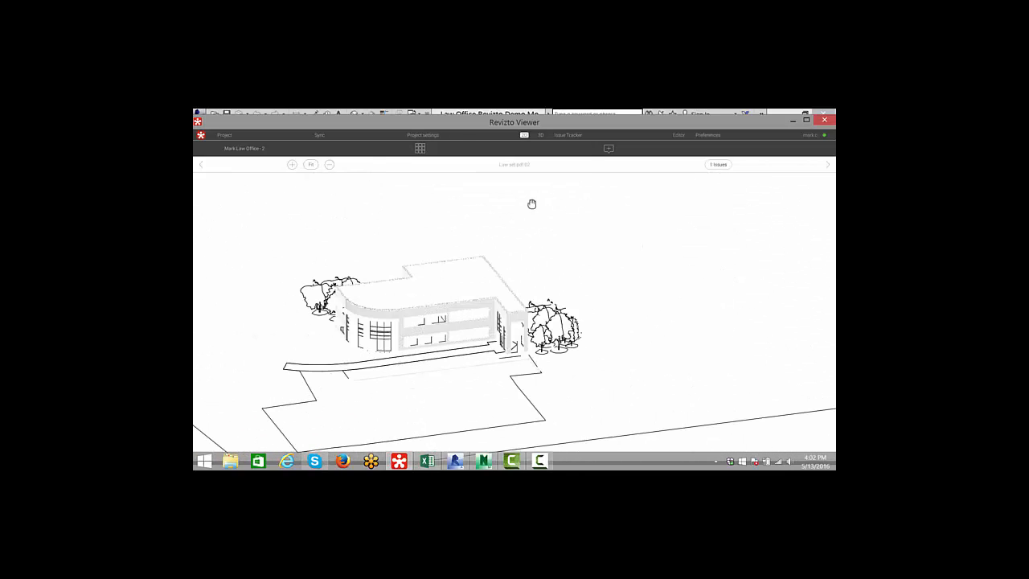
left_click(419, 148)
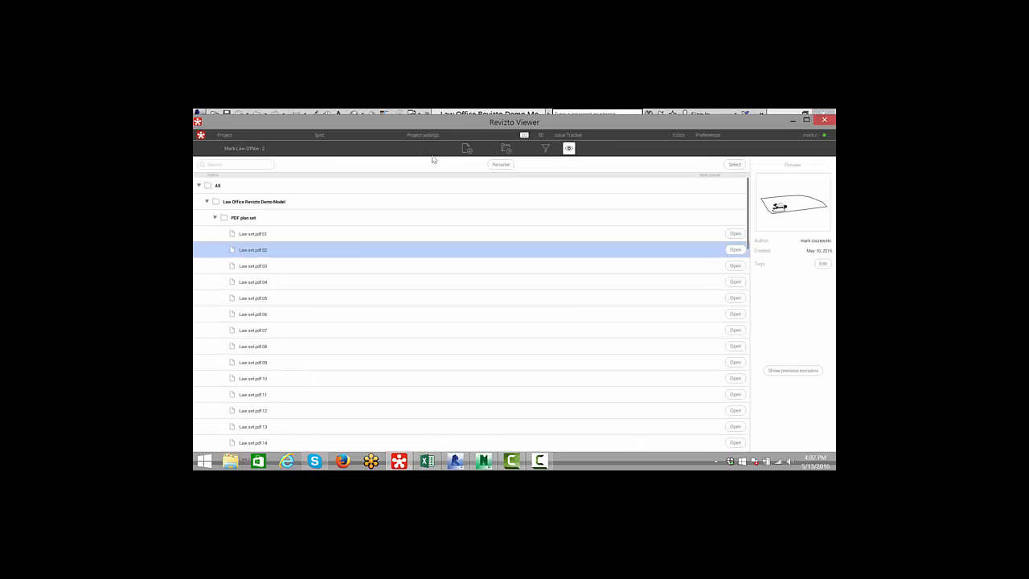
left_click(541, 134)
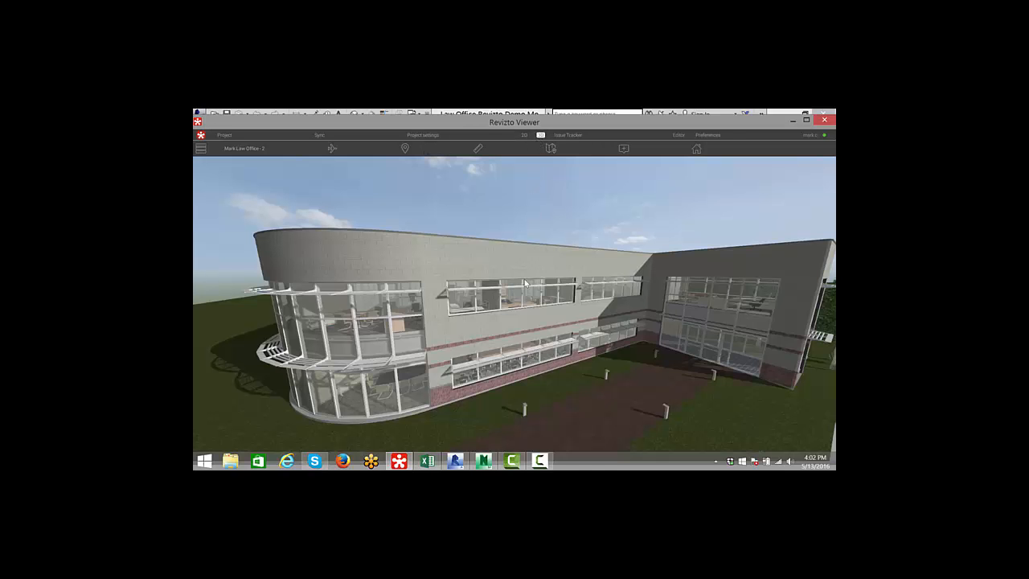
- Back in Revit, open the Export Scheduler, toggle Wed and Sat as weekdays, and close it
left_click(455, 460)
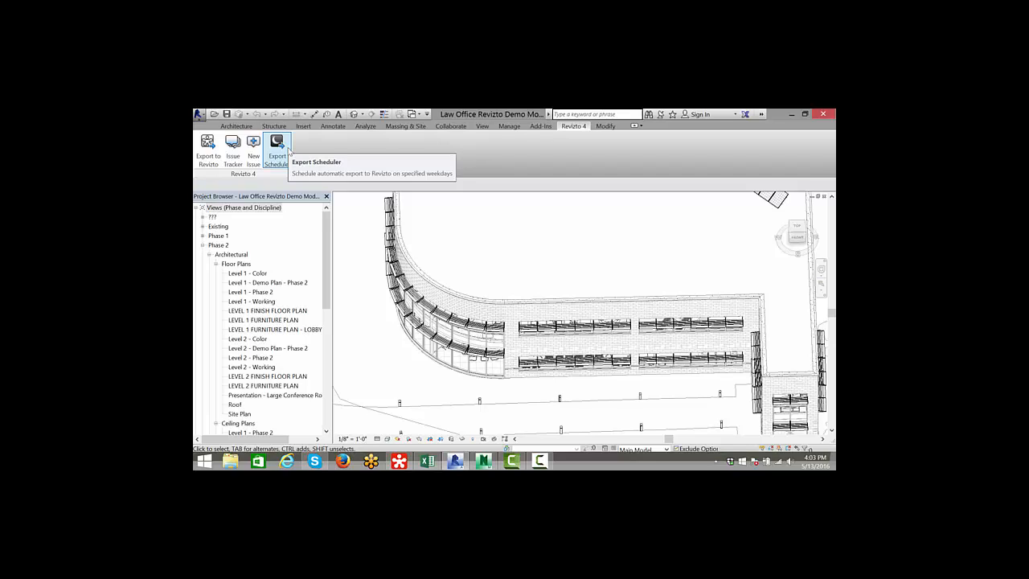
left_click(280, 159)
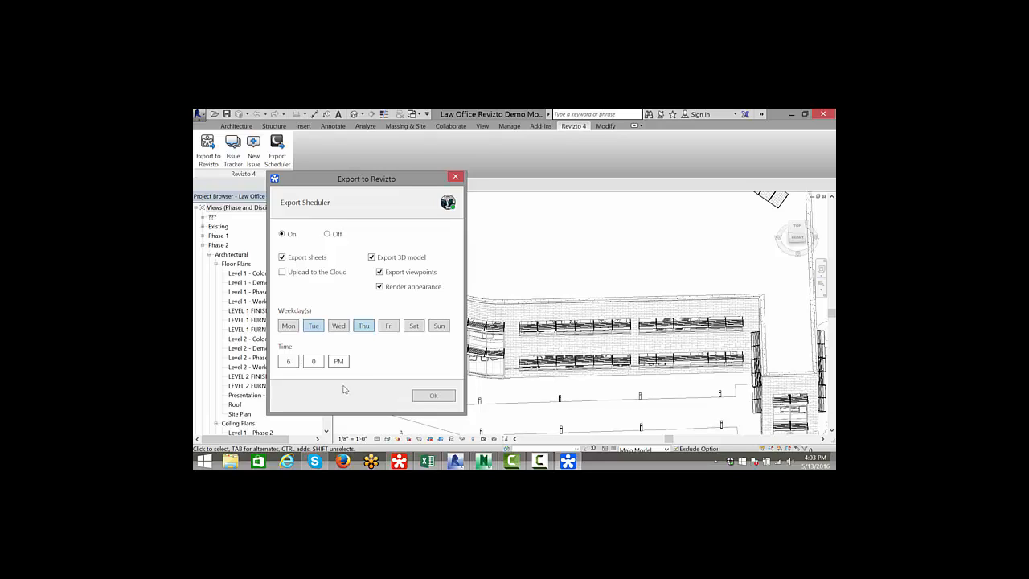
left_click(339, 328)
left_click(414, 328)
left_click(455, 176)
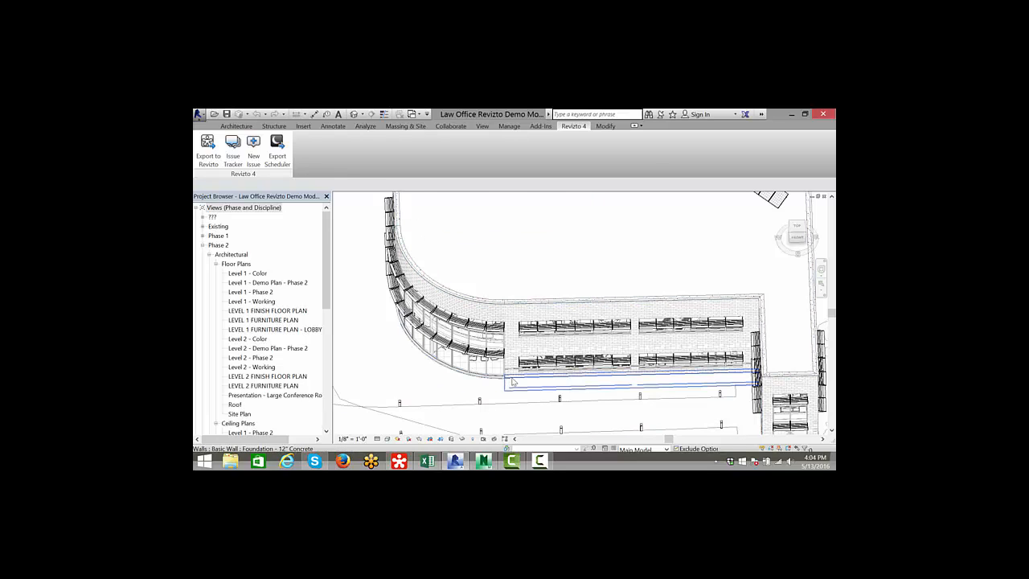
- Switch to the Revizto Viewer and maximize its window
scroll(542, 373, "down", 2)
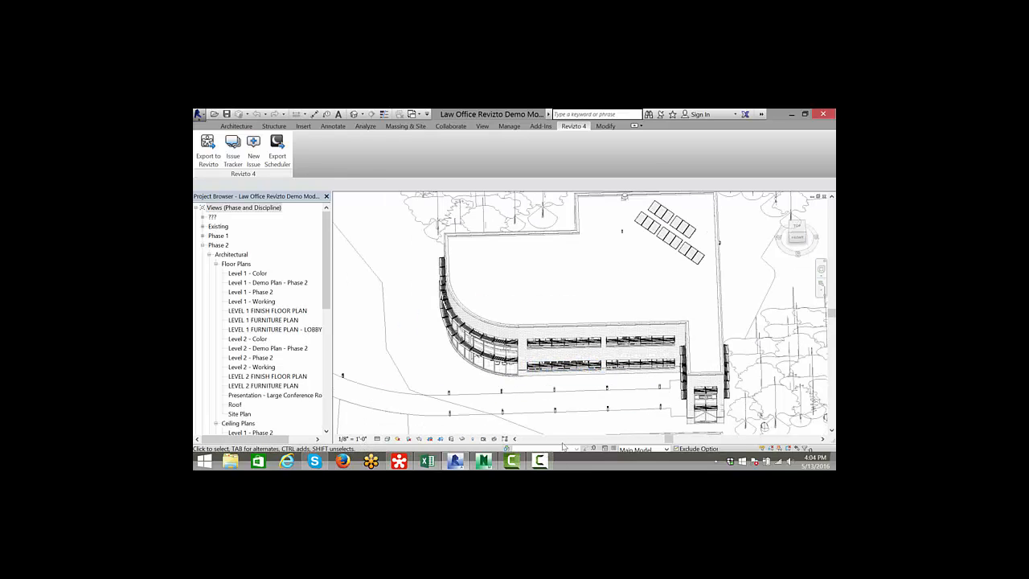
mouse_move(403, 462)
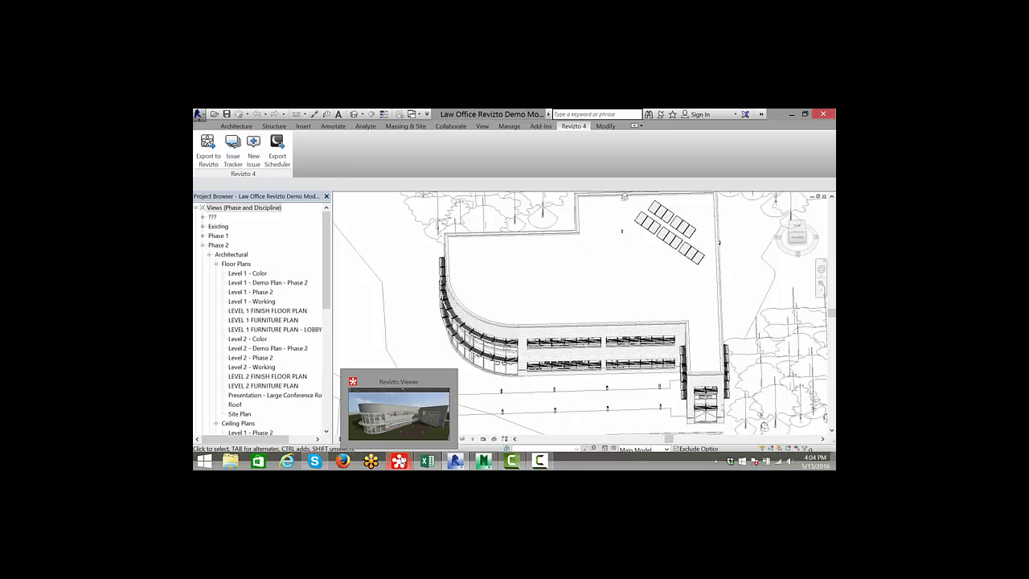
left_click(406, 442)
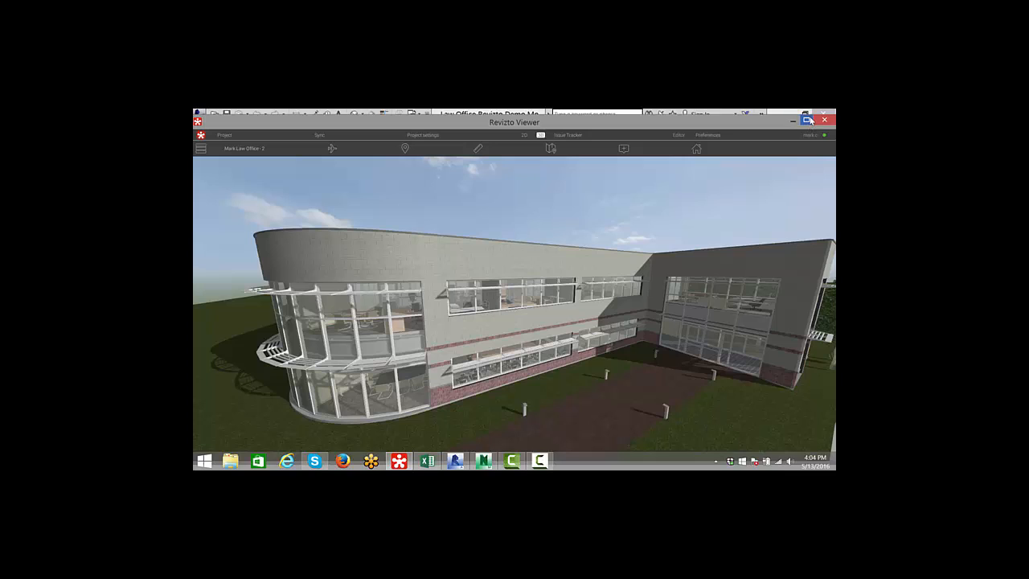
left_click(806, 119)
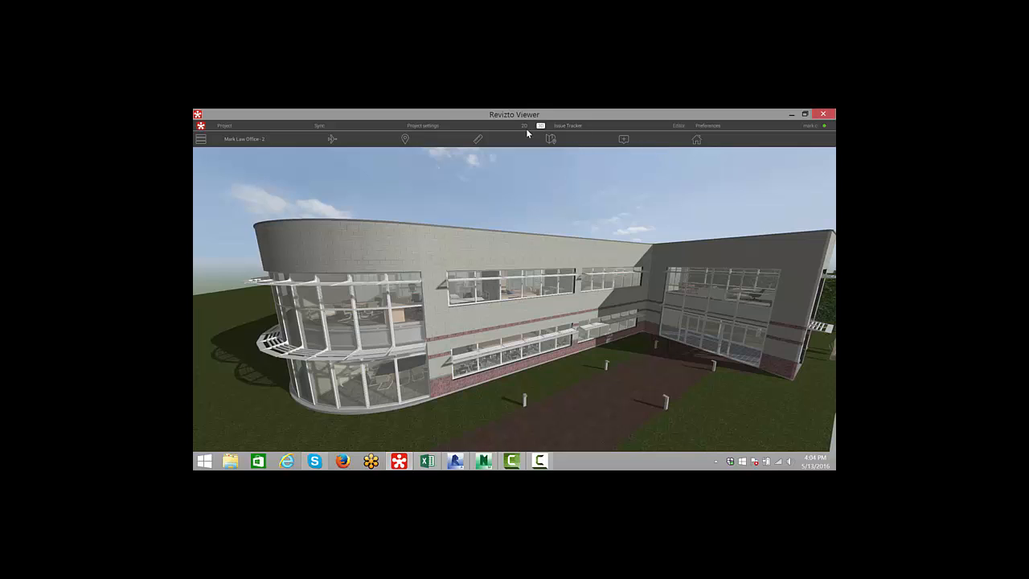
- Open the project settings and review the Import and Sync and Share pages
left_click(426, 126)
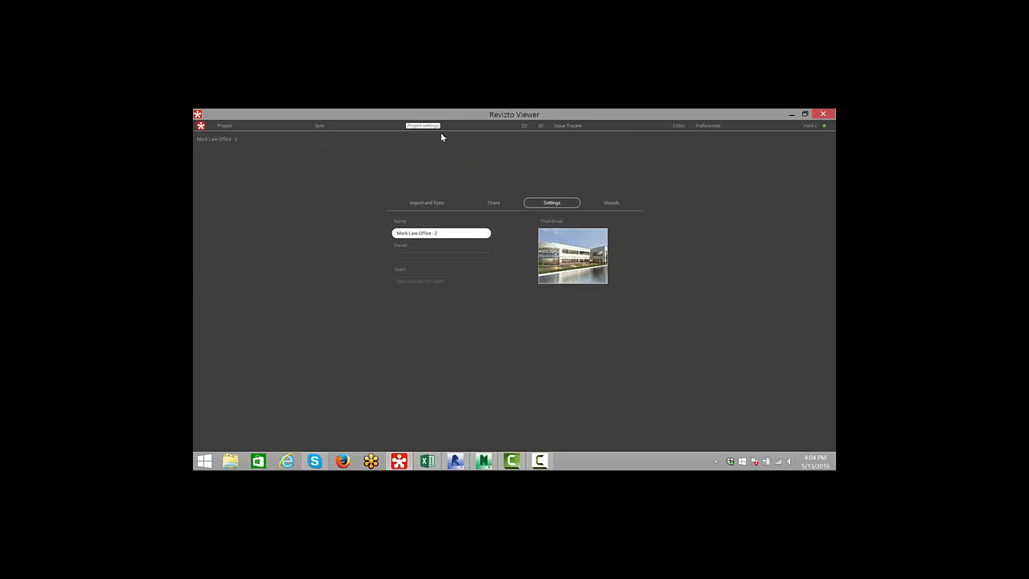
left_click(428, 204)
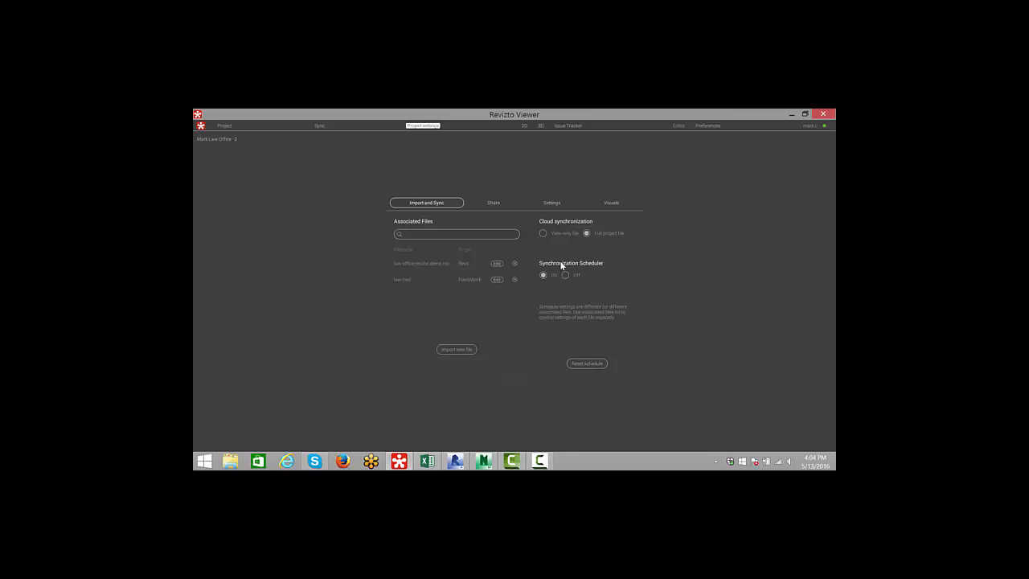
left_click(493, 204)
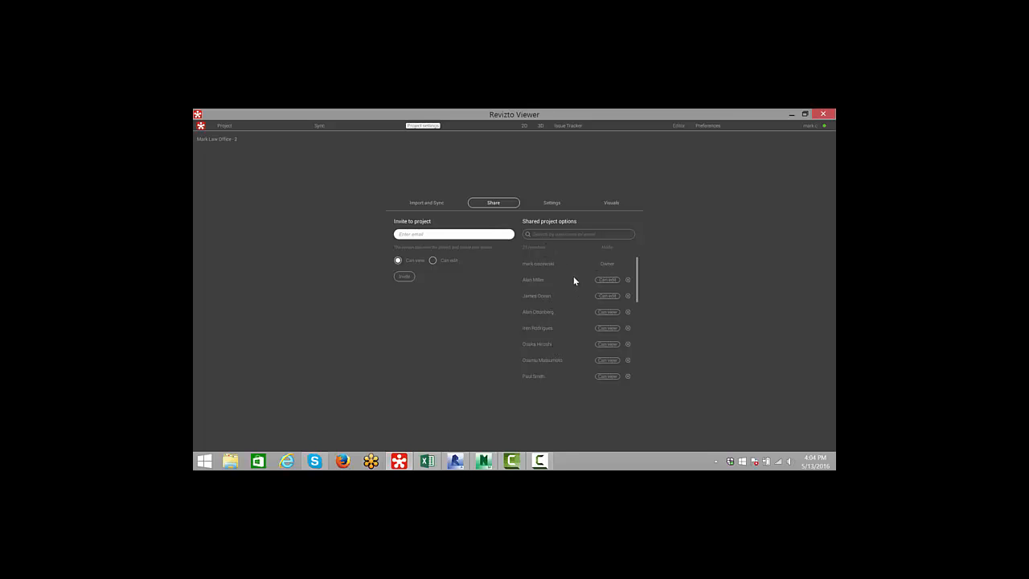
left_click(429, 237)
left_click_drag(467, 233, 362, 227)
key("BackSpace")
- Set a shared project member's permission to Can edit
left_click(606, 312)
left_click(608, 314)
left_click(541, 461)
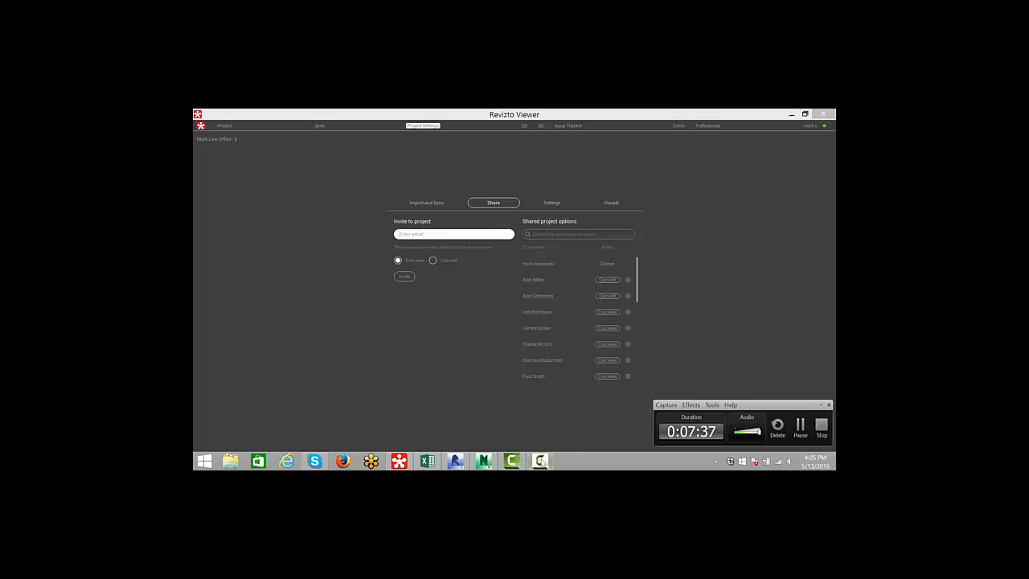
left_click(541, 461)
- Back in Revit, zoom into the curved facade and create a new Revizto issue from the current view
left_click(454, 461)
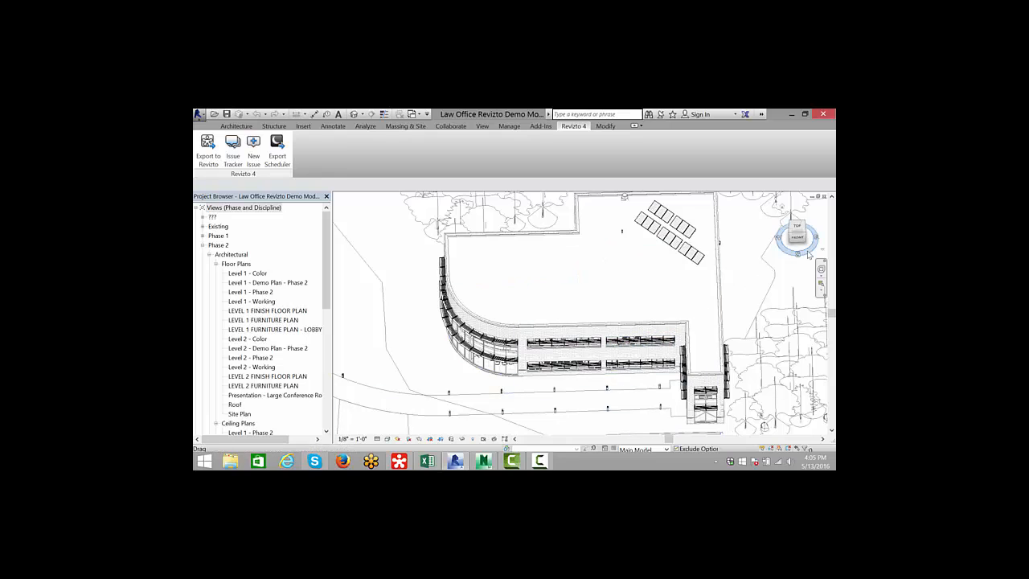
mouse_move(807, 255)
left_mouse_down()
mouse_move(794, 252)
mouse_move(811, 254)
left_mouse_up()
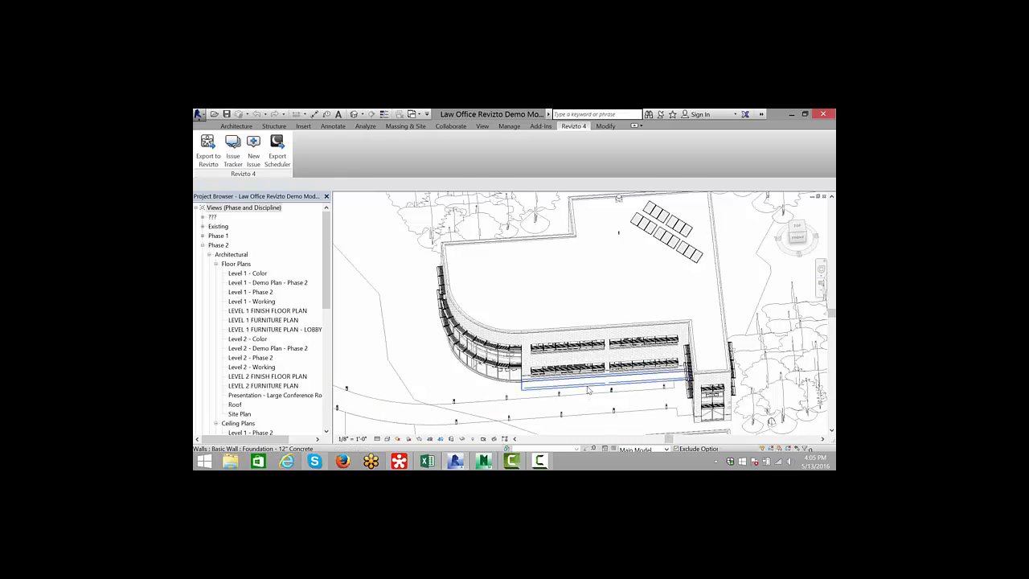
scroll(588, 390, "up", 4)
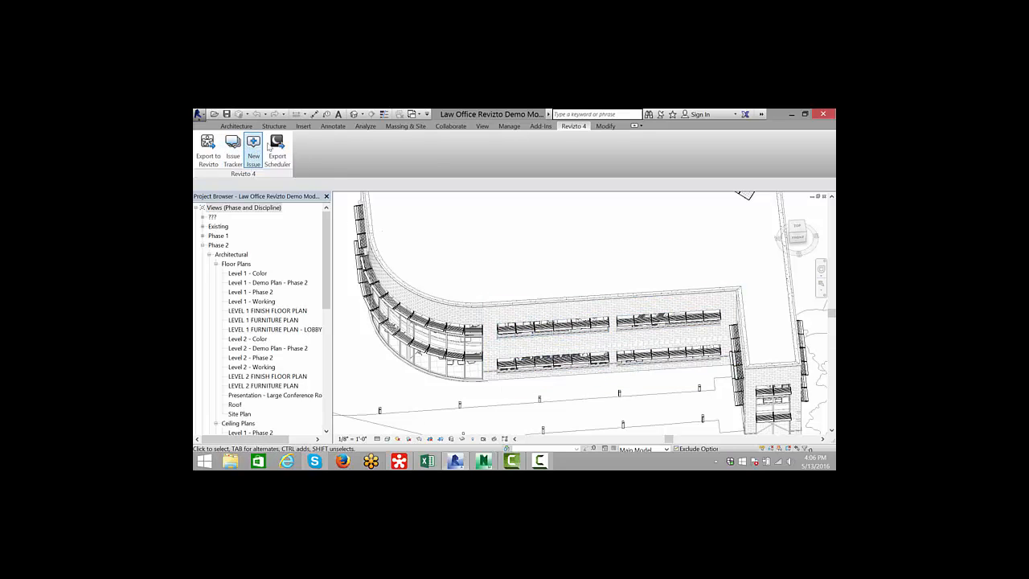
scroll(453, 375, "up", 2)
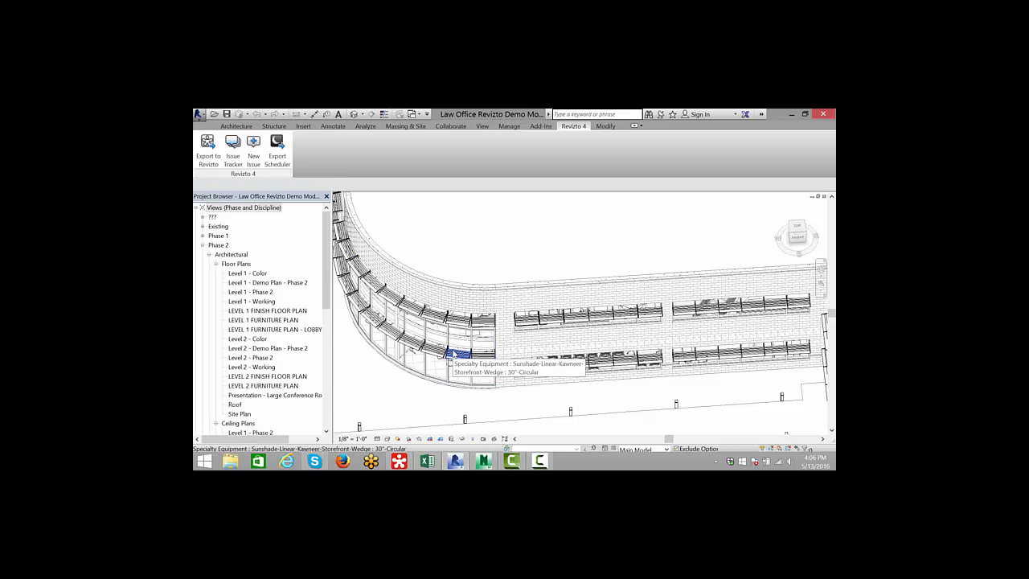
scroll(482, 341, "up", 2)
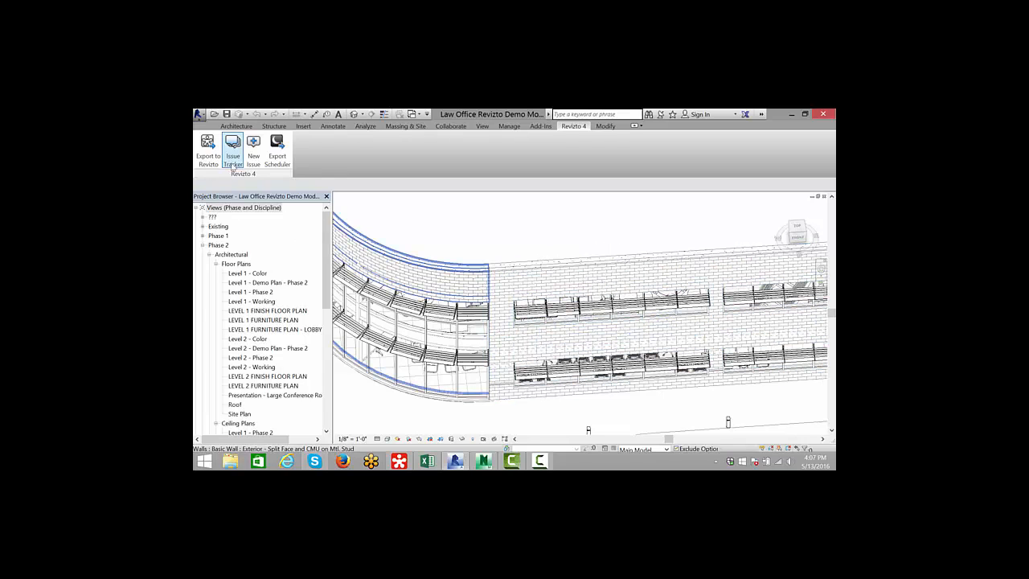
left_click(254, 156)
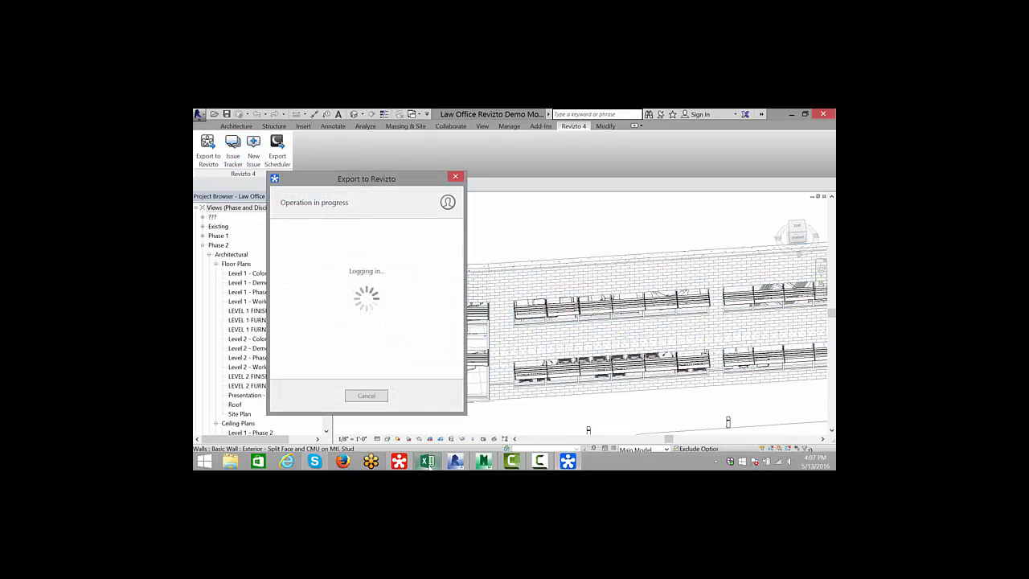
mouse_move(427, 465)
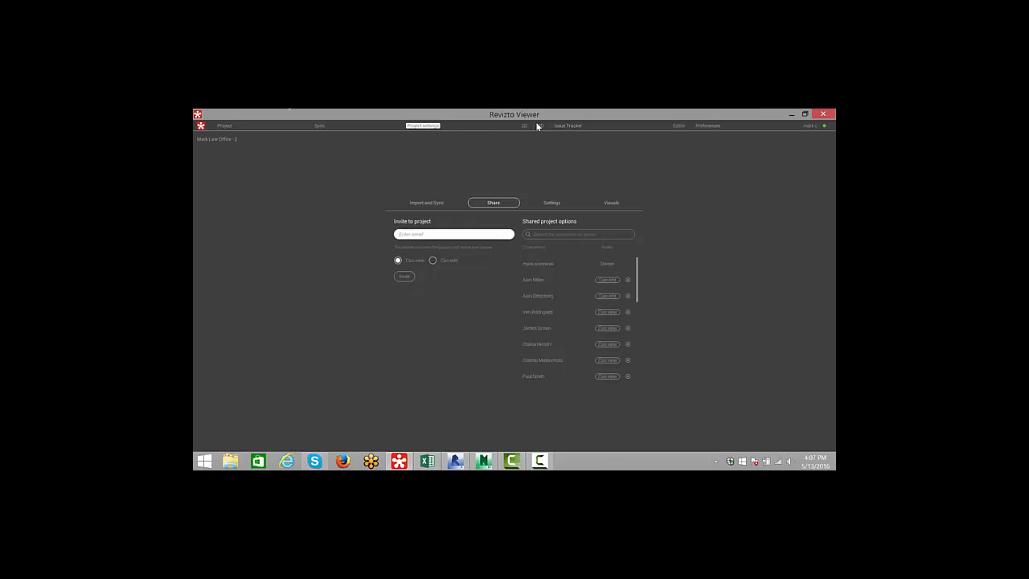
left_click(541, 126)
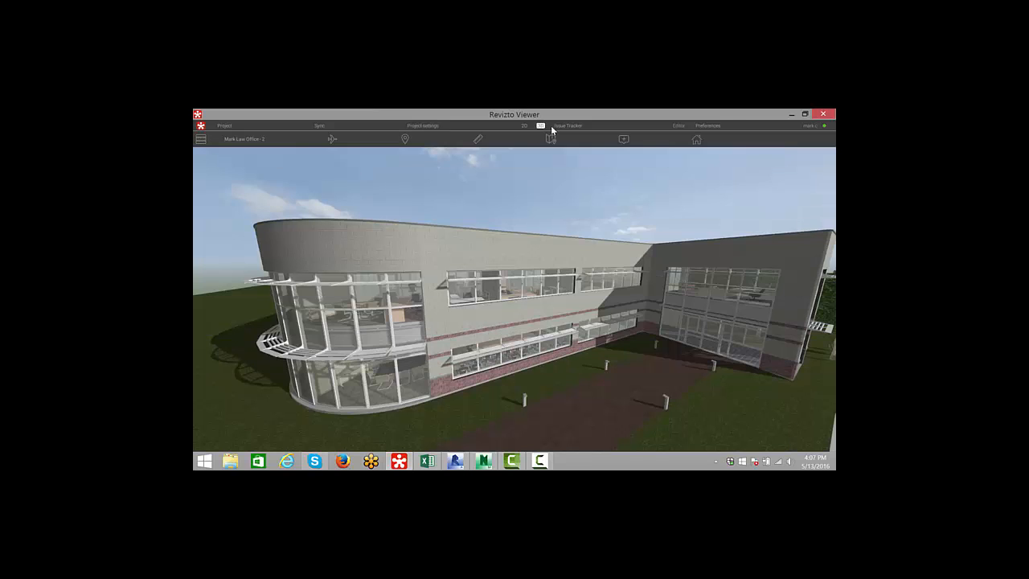
left_click(458, 462)
left_click(251, 145)
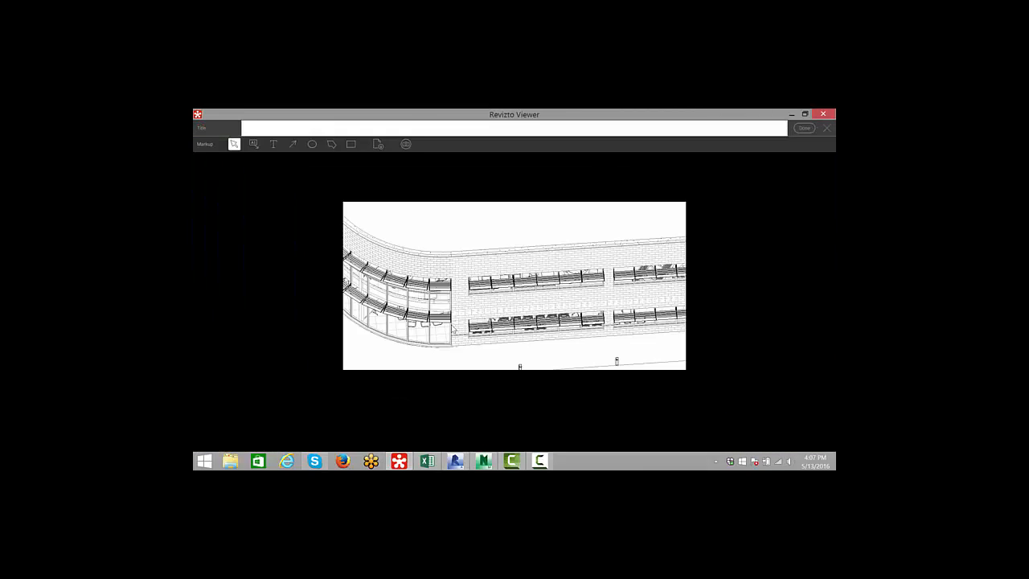
- Draw a cloud polyline markup around the upper sunshades at the curved end and reposition it
left_click(331, 144)
left_click(379, 240)
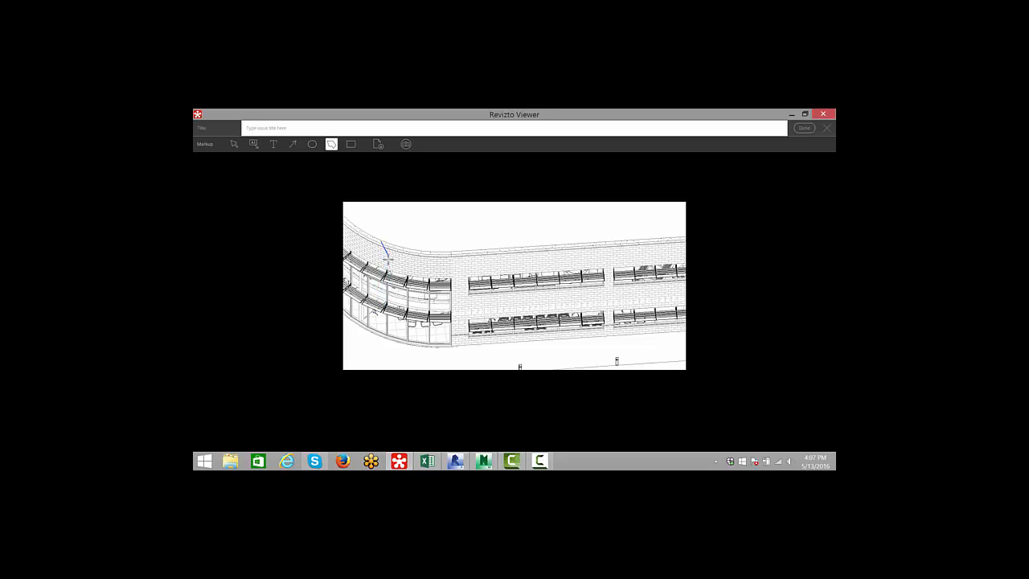
left_click(375, 280)
left_click(462, 295)
left_click(460, 270)
left_click(380, 241)
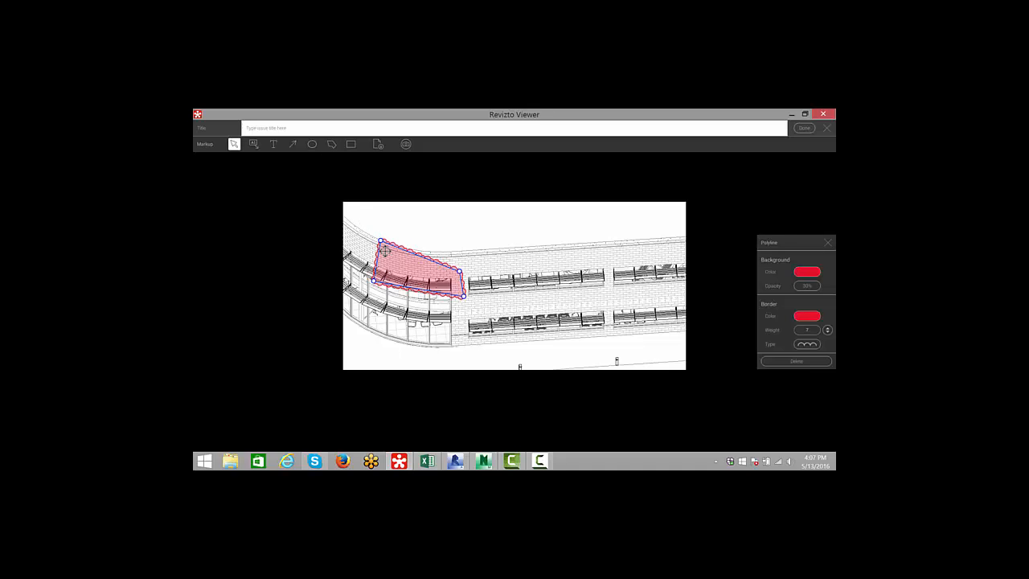
left_click_drag(391, 266, 385, 280)
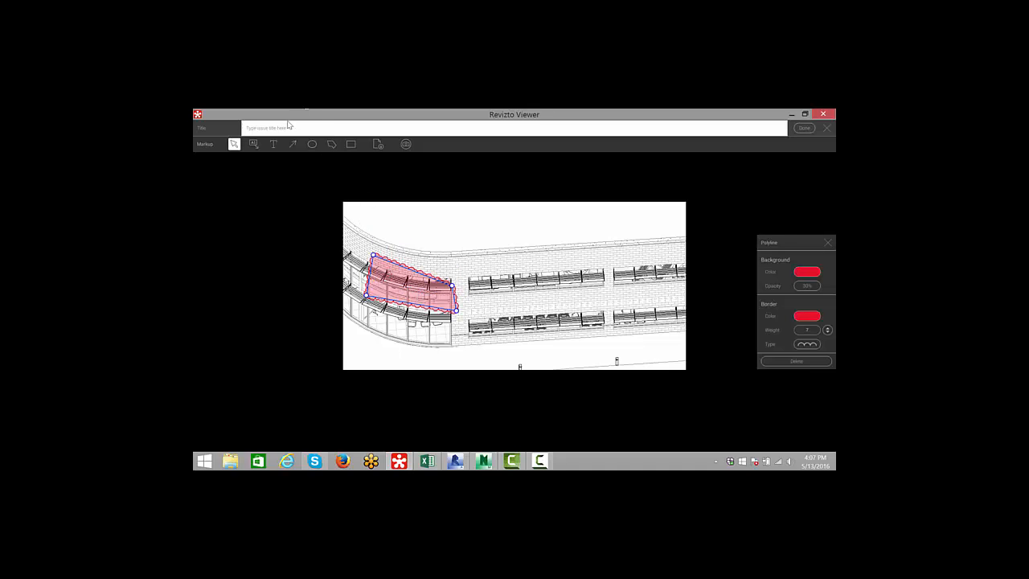
- Draw a rectangle cloud markup over the upper middle window band and adjust its extent
left_click(350, 144)
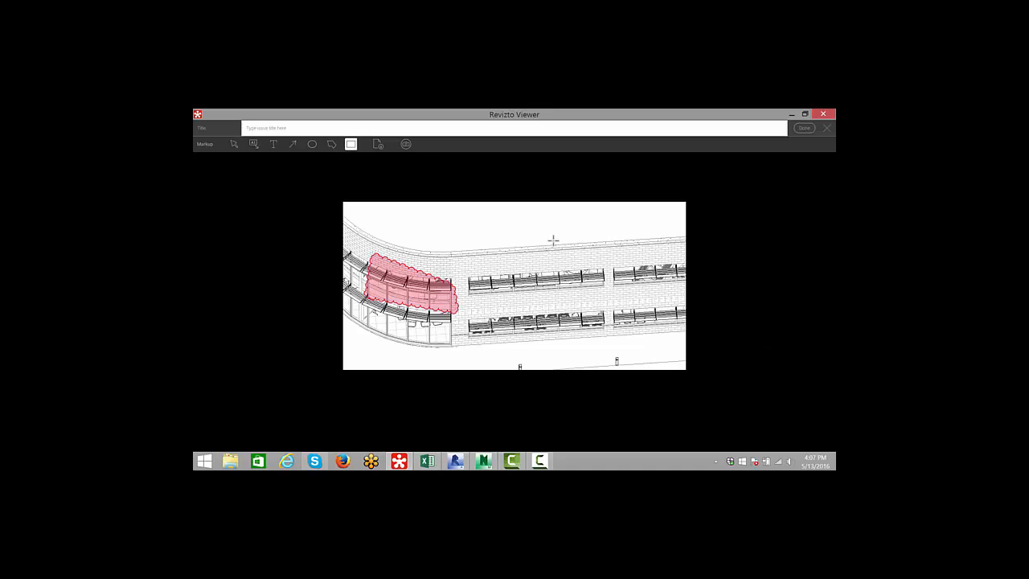
left_click_drag(465, 270, 626, 304)
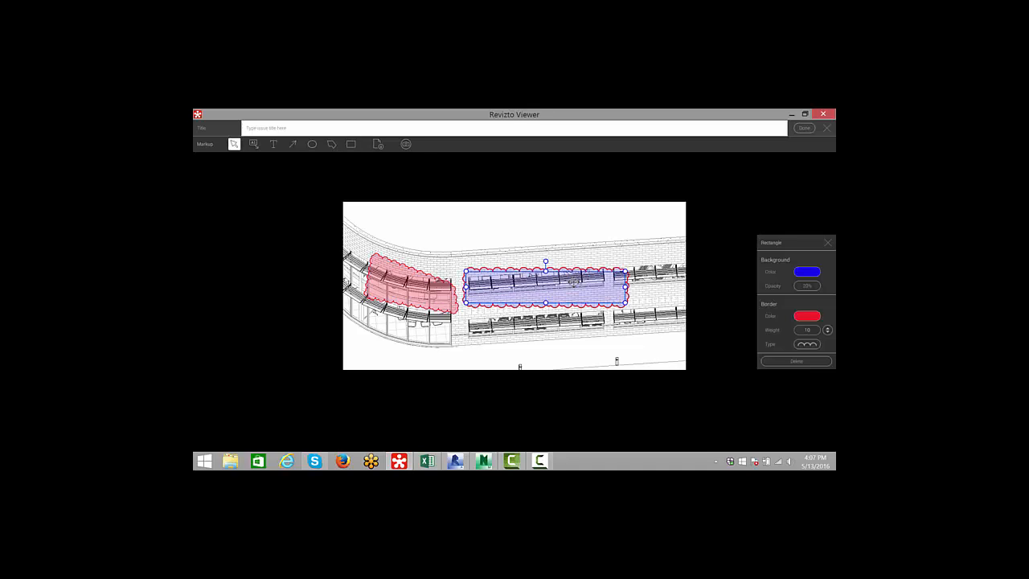
left_click_drag(572, 281, 570, 275)
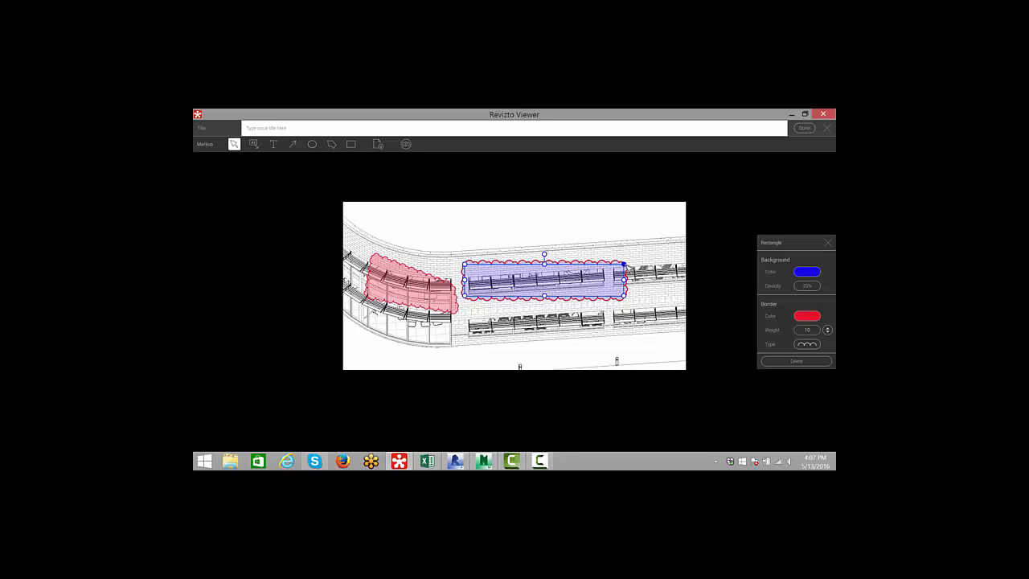
left_click_drag(624, 265, 581, 286)
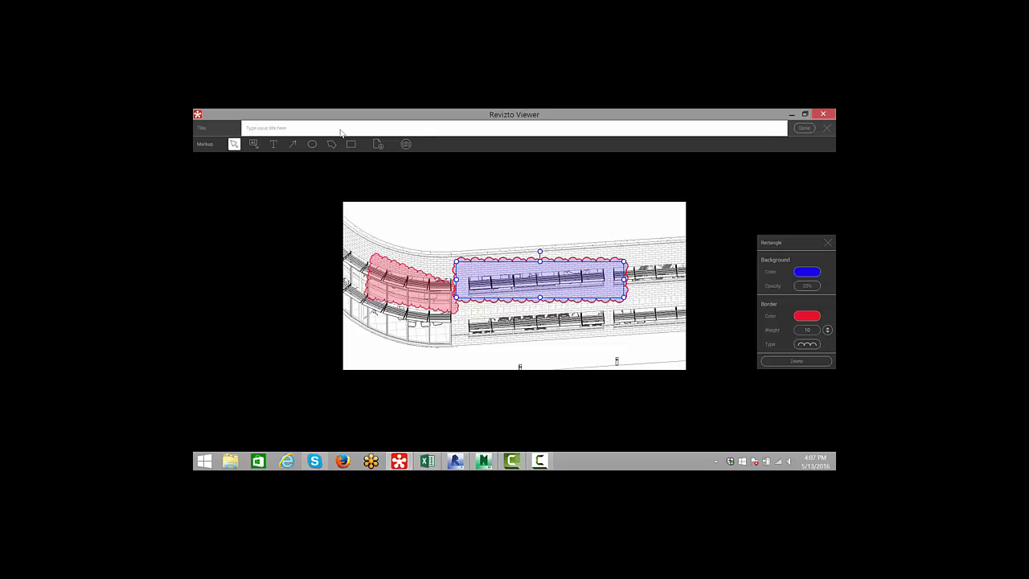
- Add a callout labelled 'roof issue' pointing to the rectangle markup
left_click(252, 144)
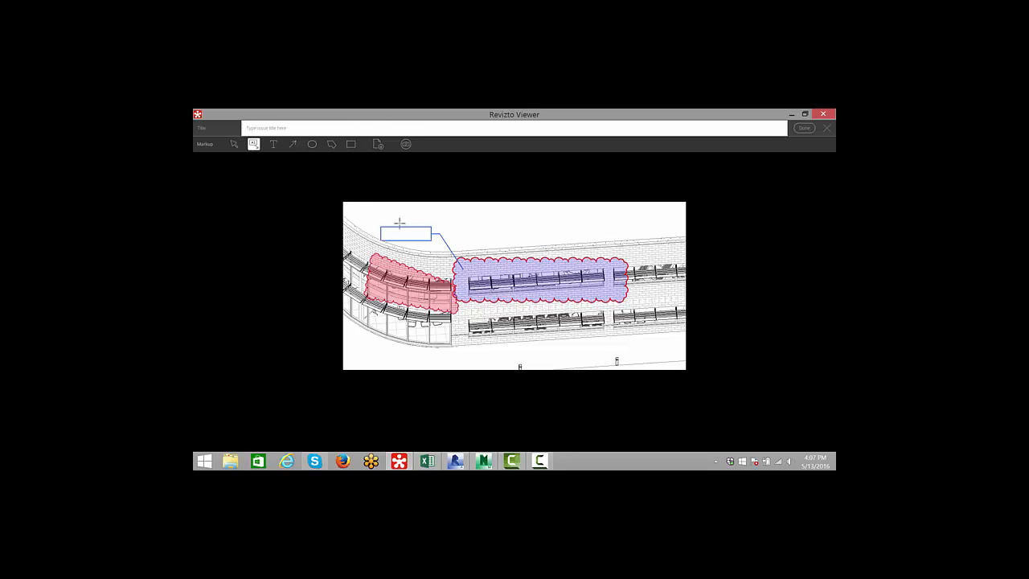
left_click(399, 224)
type("c")
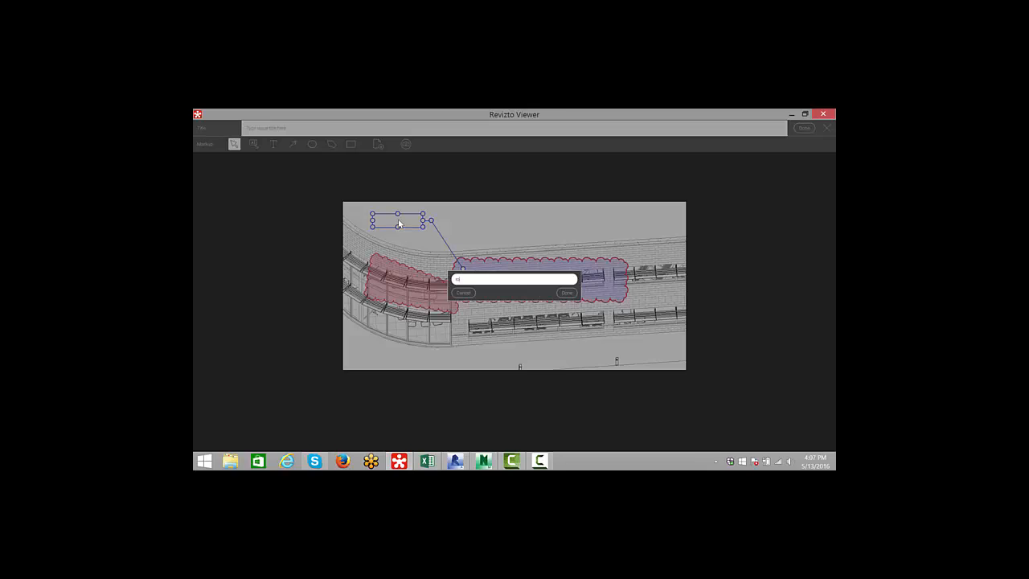
key("Return")
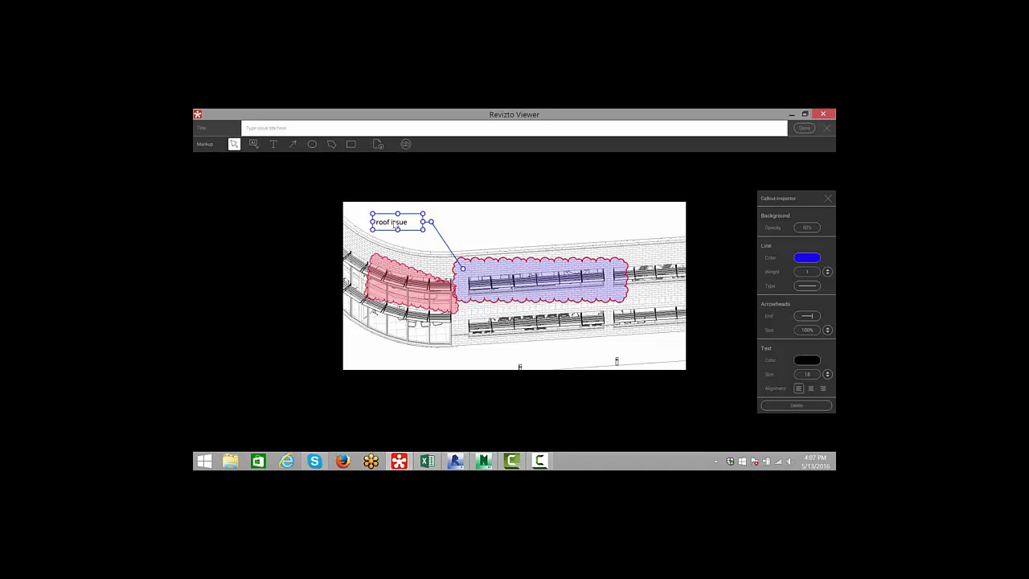
- Title the issue 'webinar roof test' and save it
left_click(281, 132)
type("webinar roof test")
key("Return")
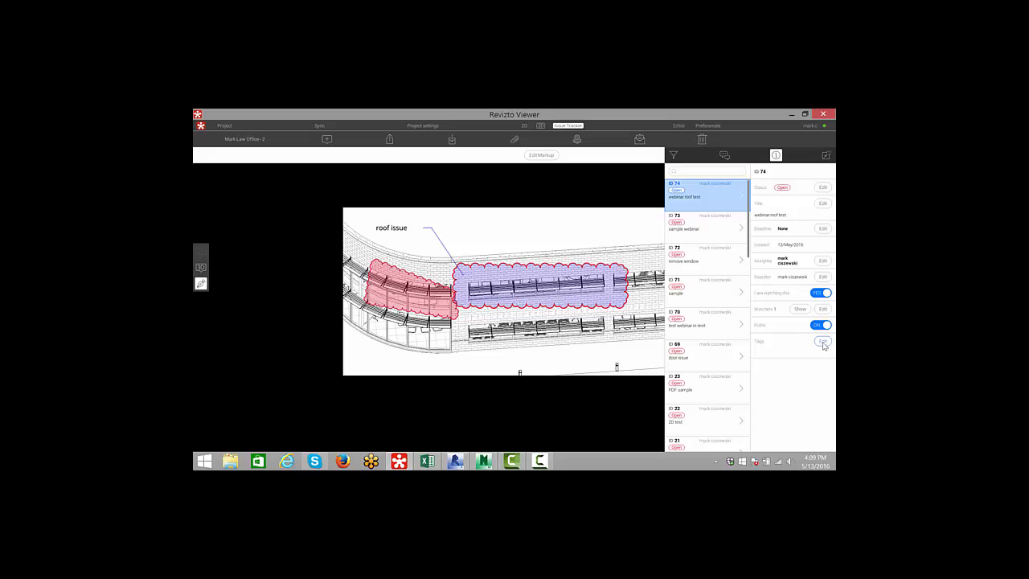
- Set the issue's deadline to 27 May 2016
left_click(822, 229)
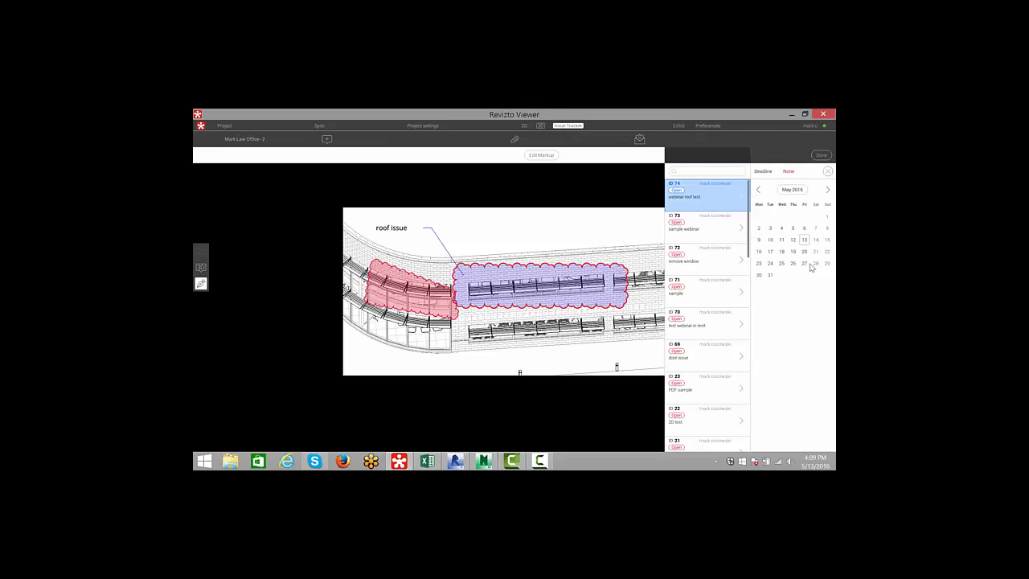
left_click(804, 263)
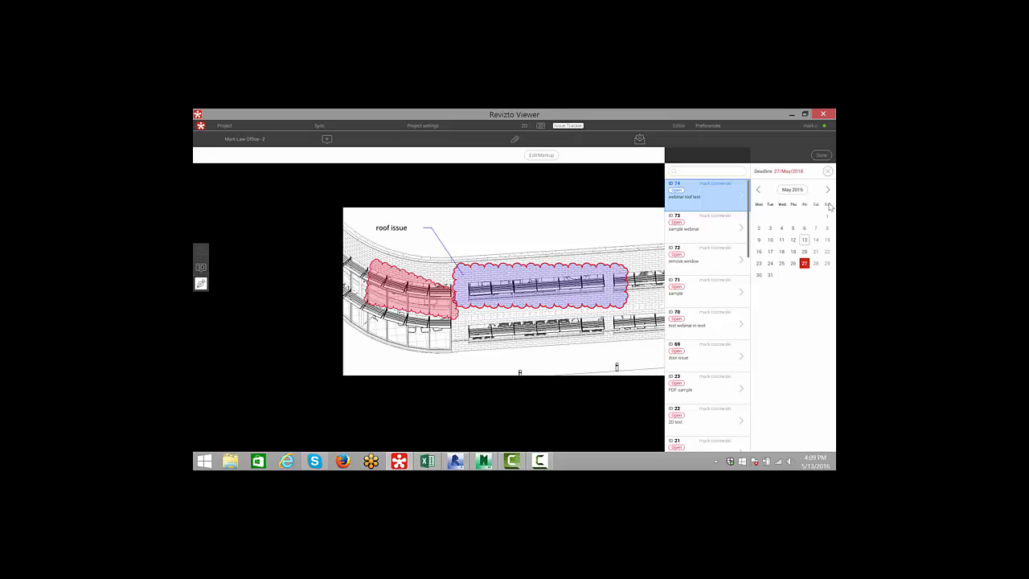
left_click(820, 156)
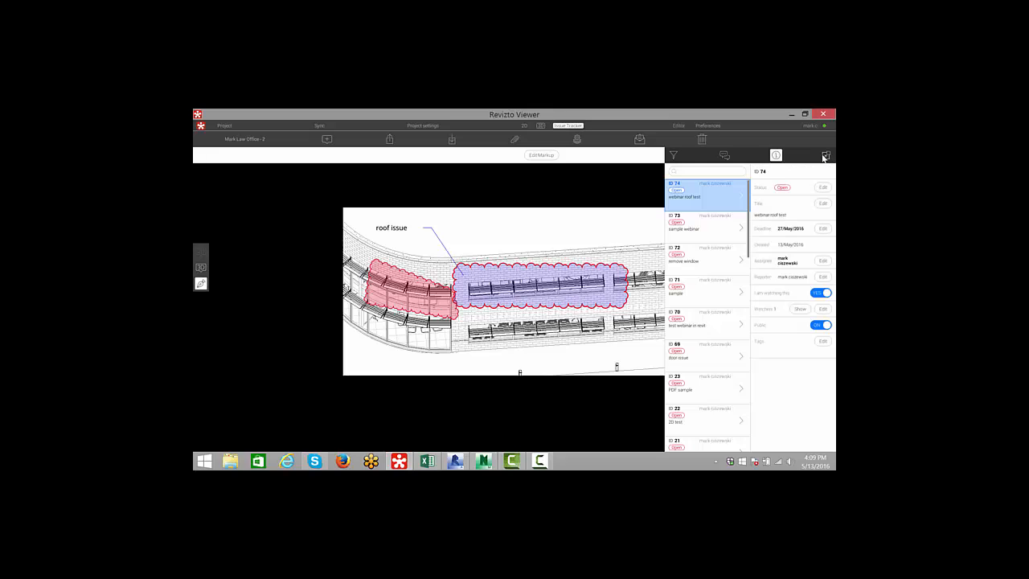
- Check the issue's assignee, then add four project members as watchers of the issue
left_click(822, 261)
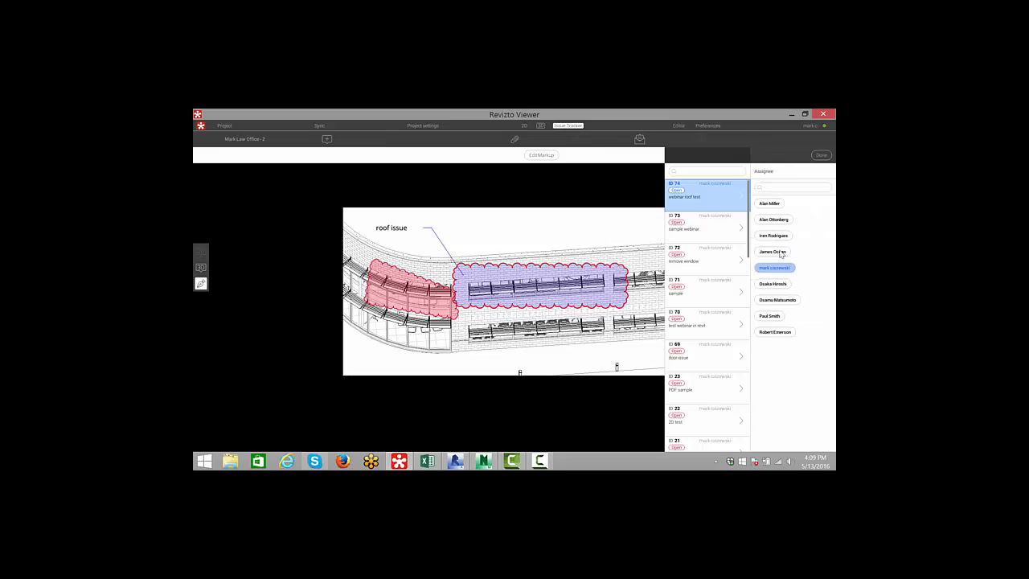
left_click(821, 155)
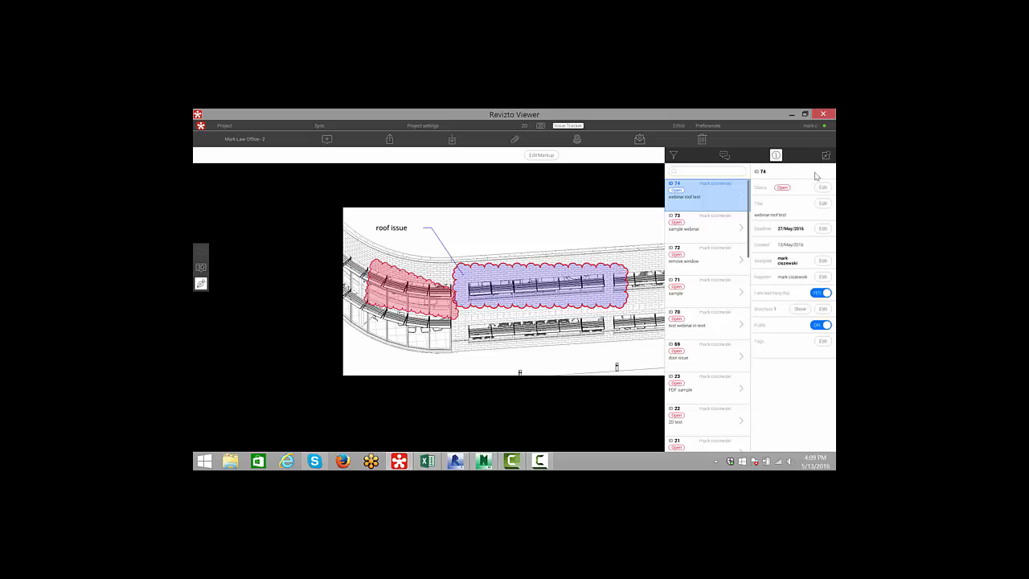
left_click(821, 311)
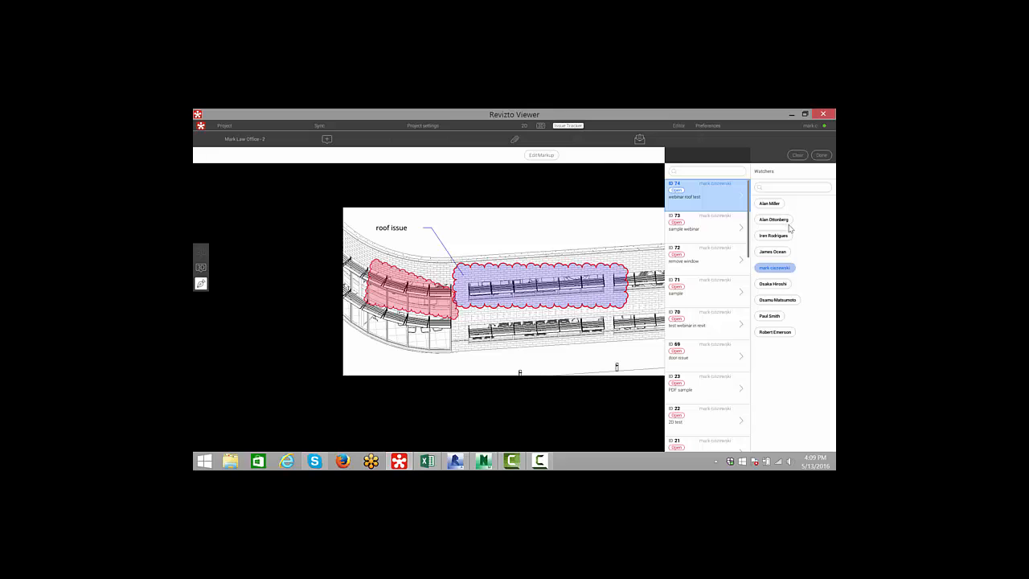
left_click(772, 203)
left_click(782, 223)
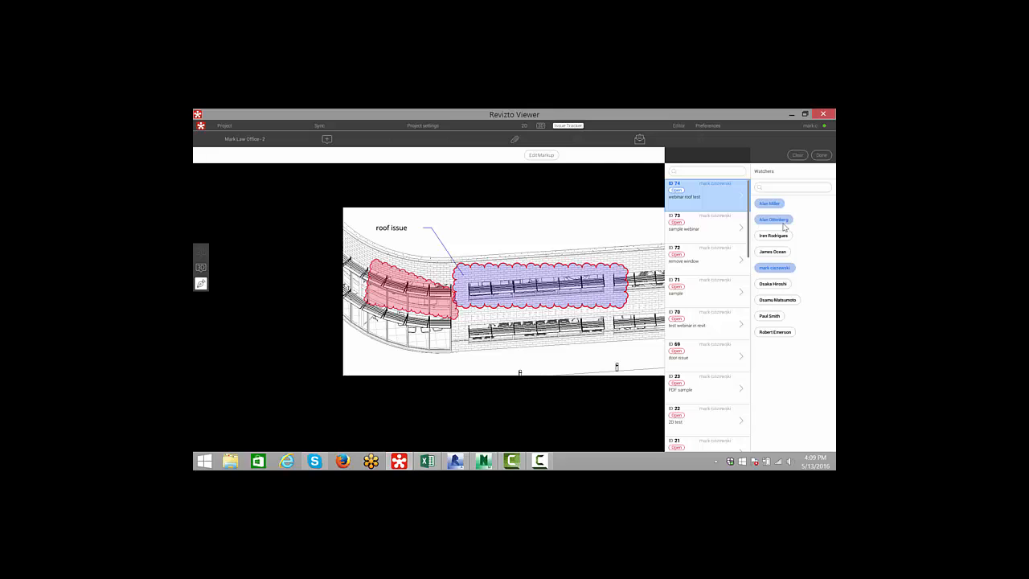
left_click(773, 235)
left_click(773, 252)
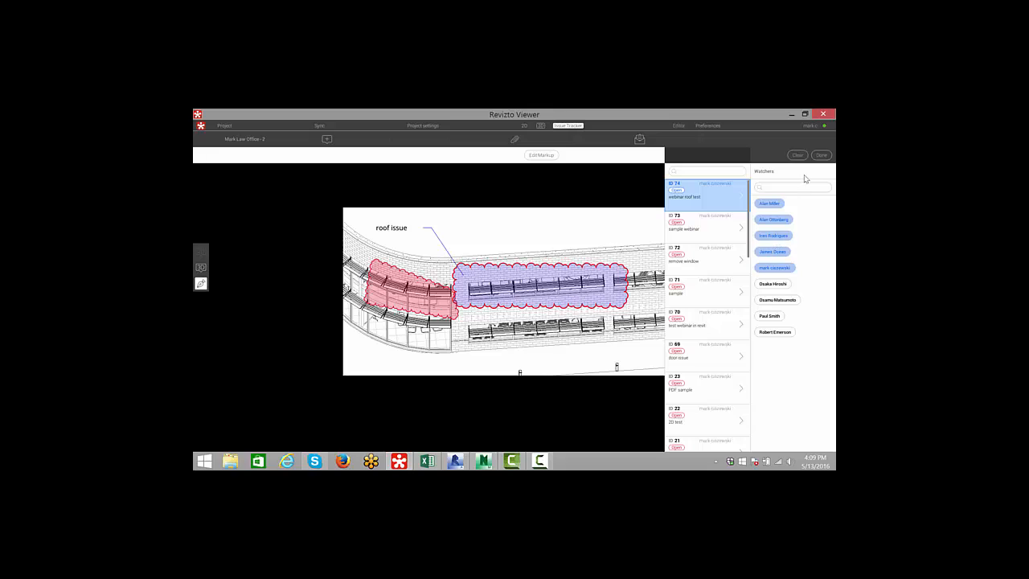
left_click(821, 156)
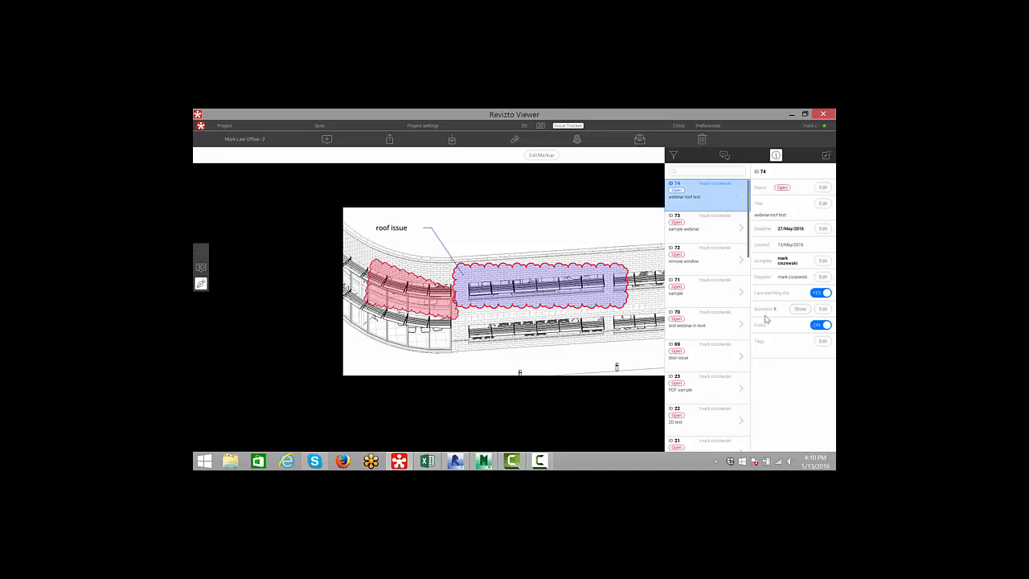
- Tag the issue with Arch and webinar test
left_click(822, 342)
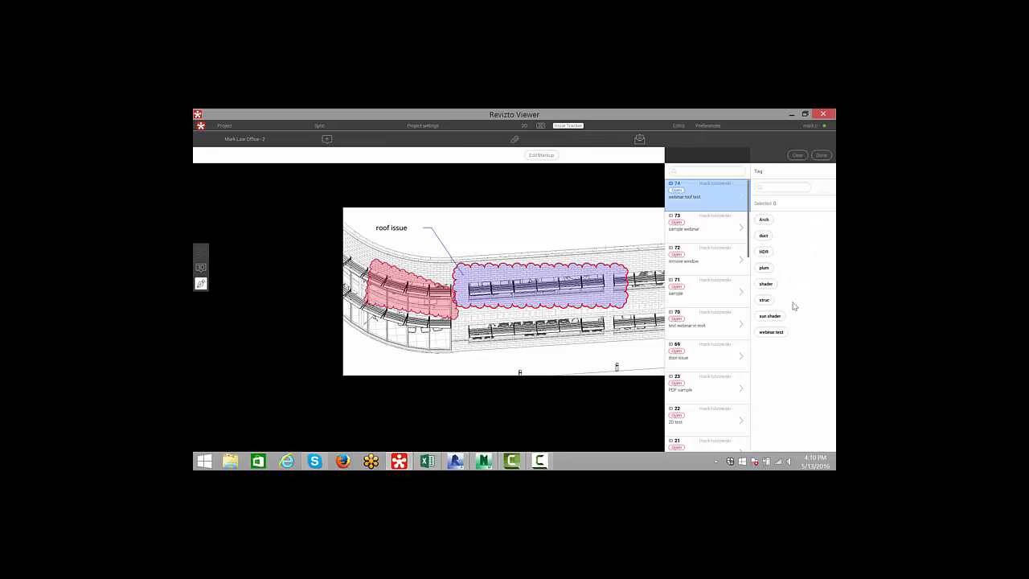
left_click(770, 220)
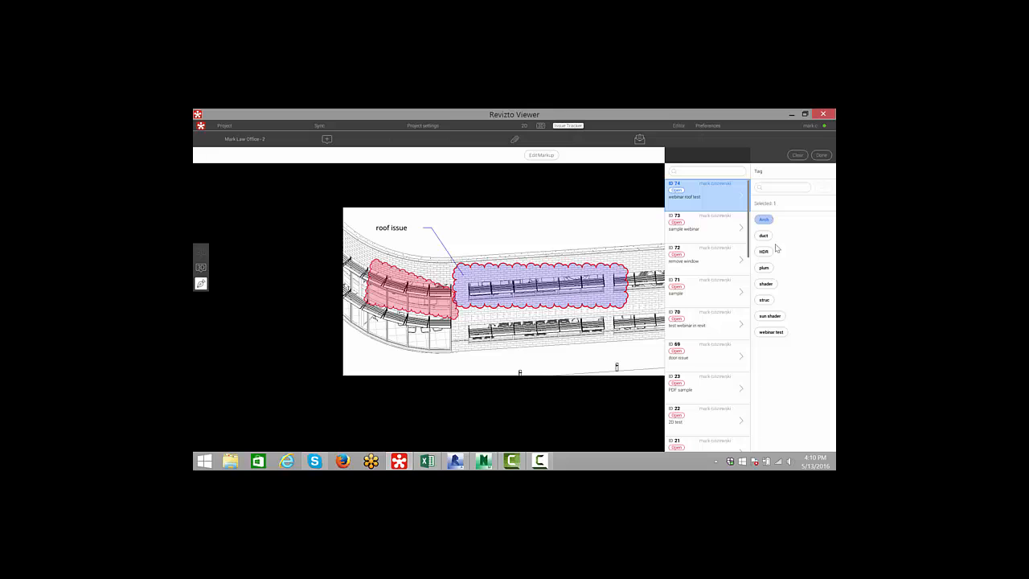
left_click(773, 331)
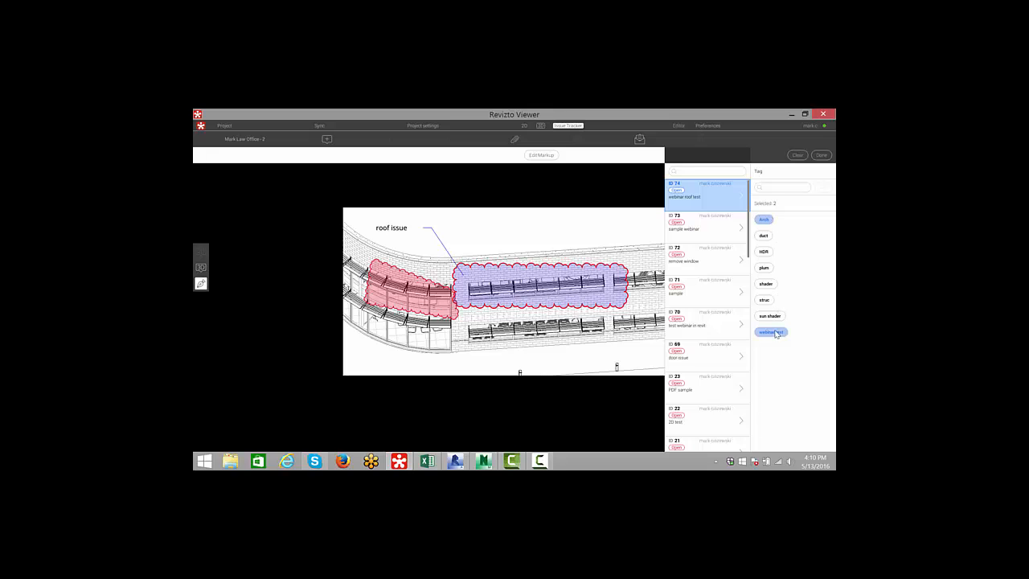
left_click(820, 155)
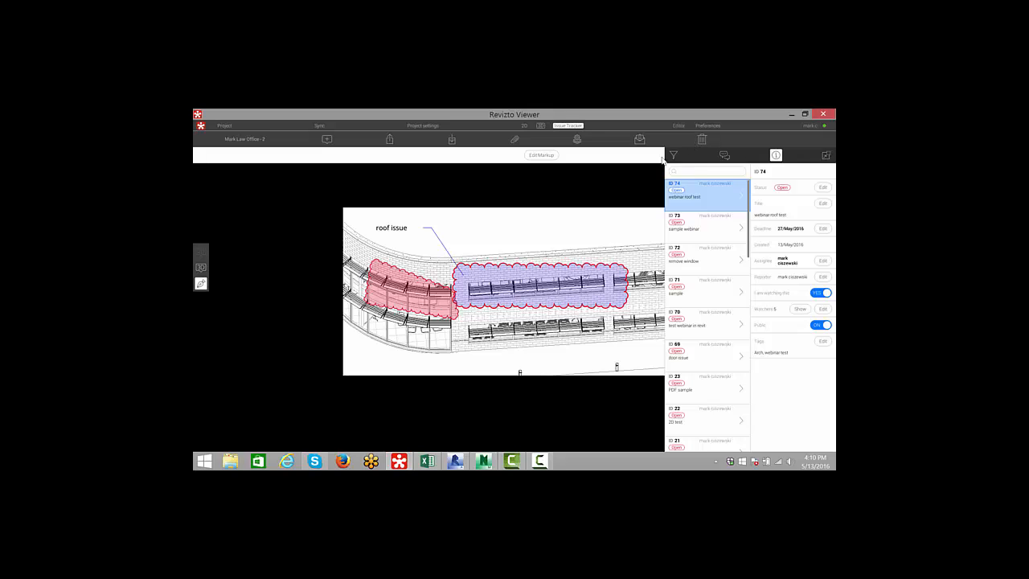
- Collapse the issue filter and detail panels, then switch back to Revit
left_click(673, 155)
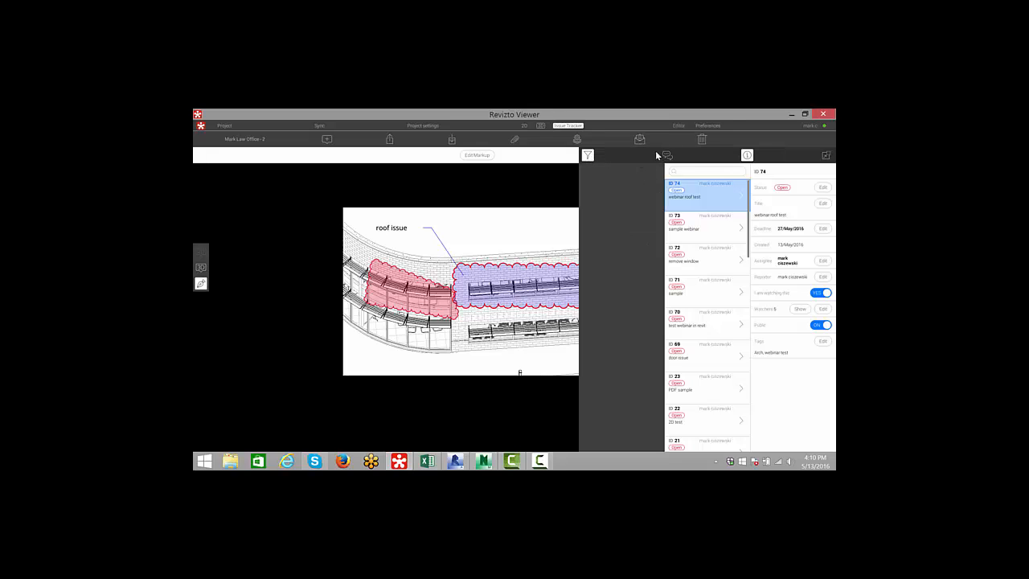
left_click(746, 154)
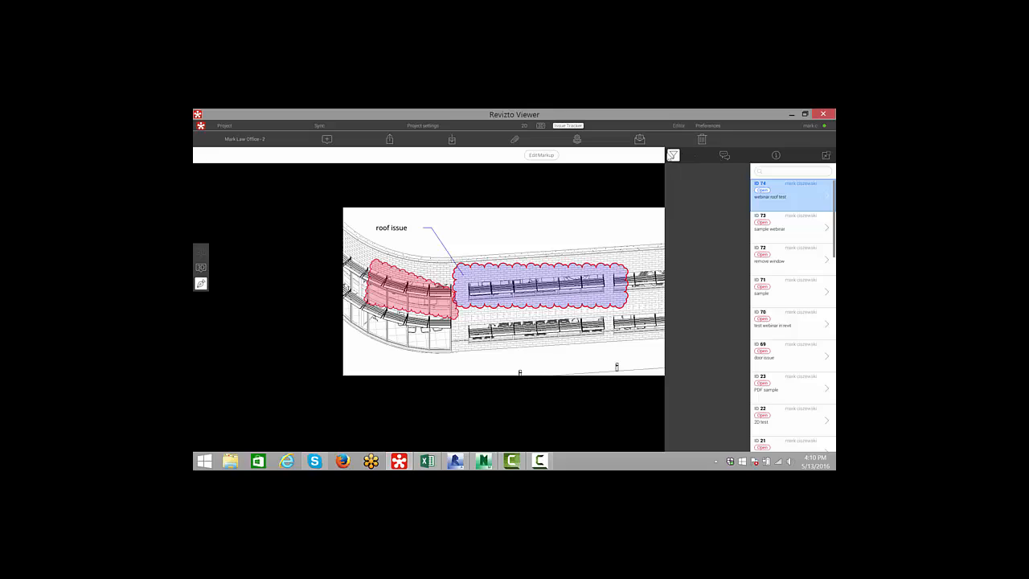
left_click(673, 155)
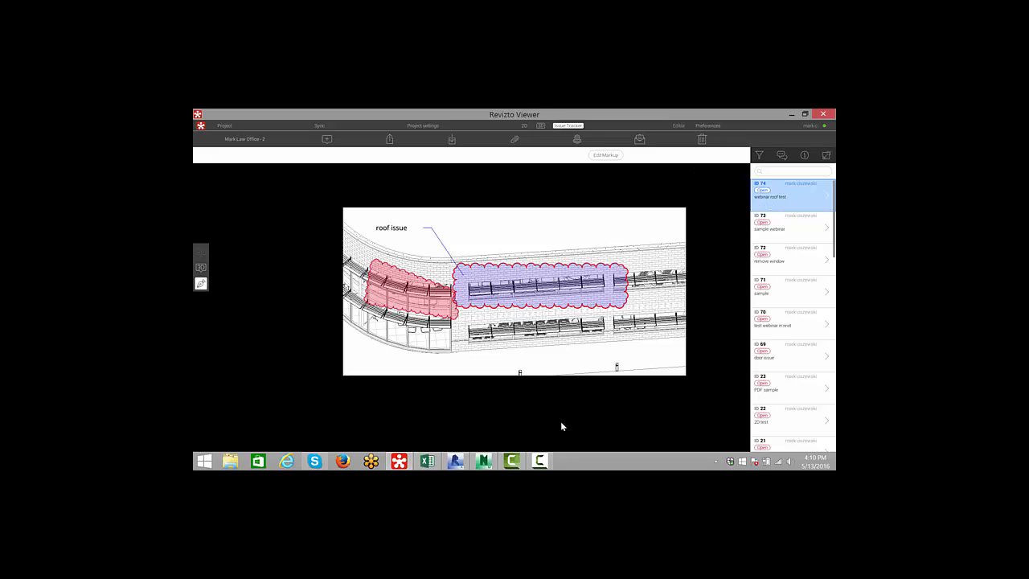
left_click(457, 461)
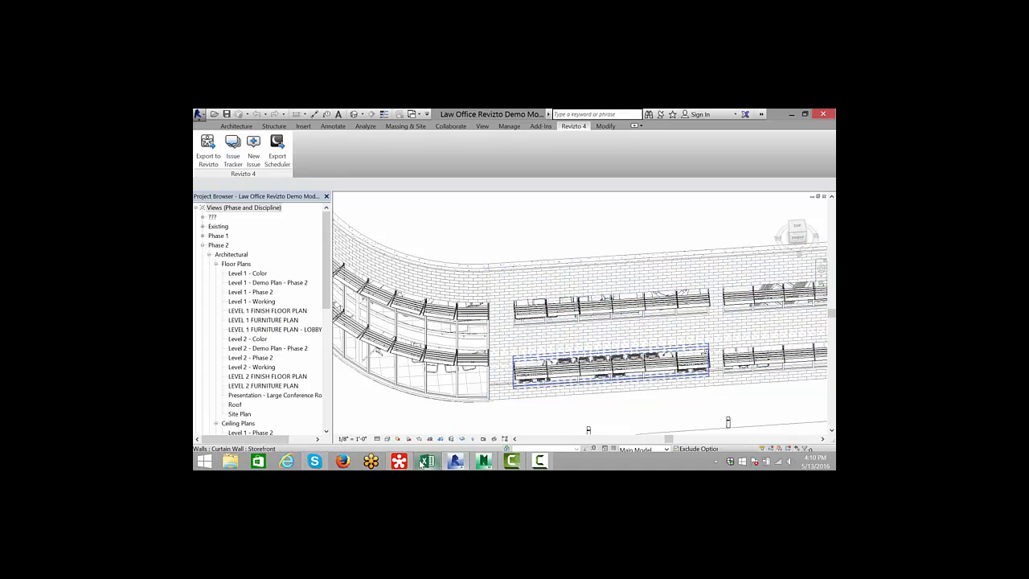
- Switch to Revizto Viewer and post the comment 'lets take a look at this during our meeting on monday morning' on the issue
left_click(399, 460)
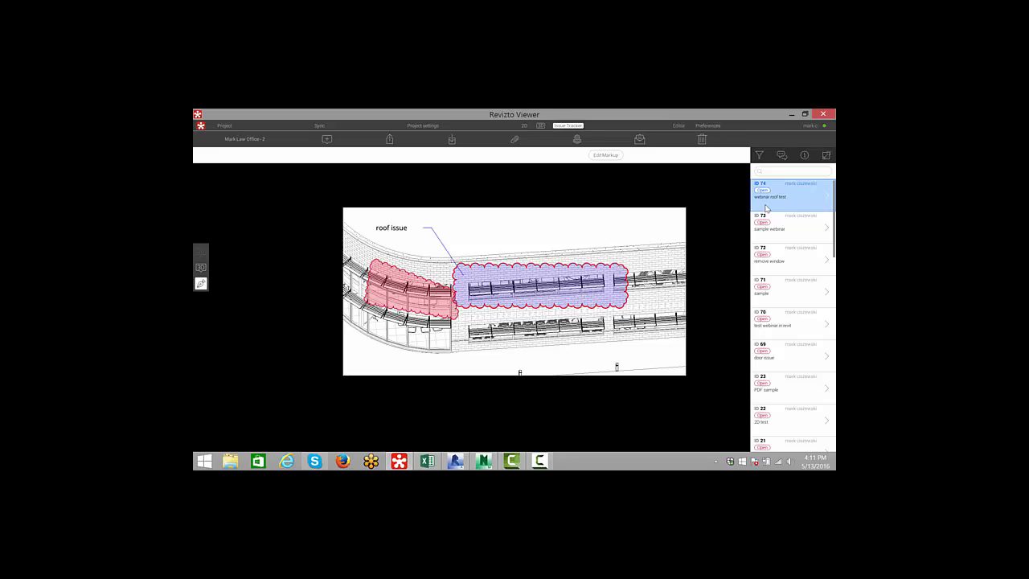
left_click(781, 154)
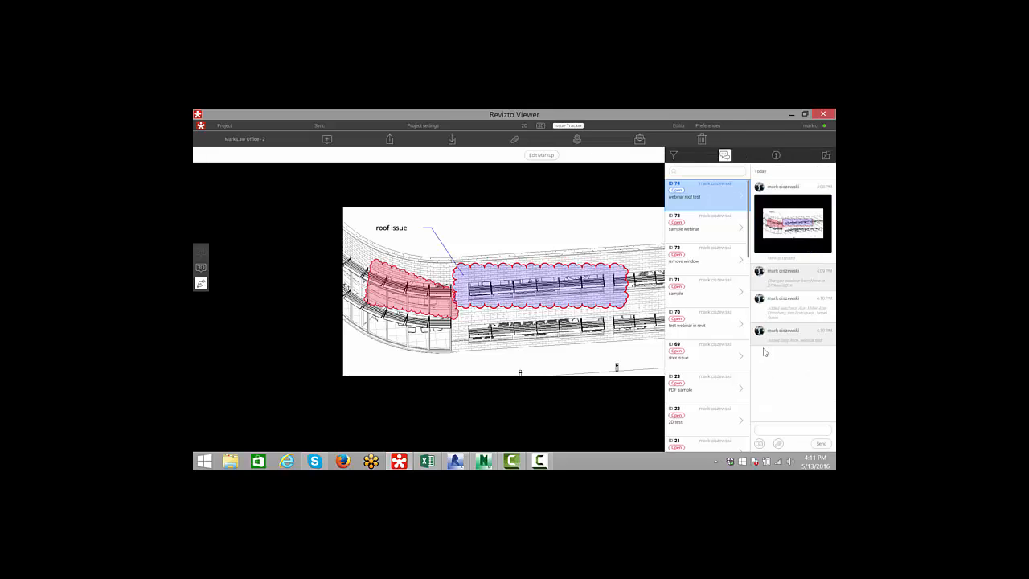
left_click(767, 431)
type("test")
type("ook at this during out")
type("r")
type(" meeting")
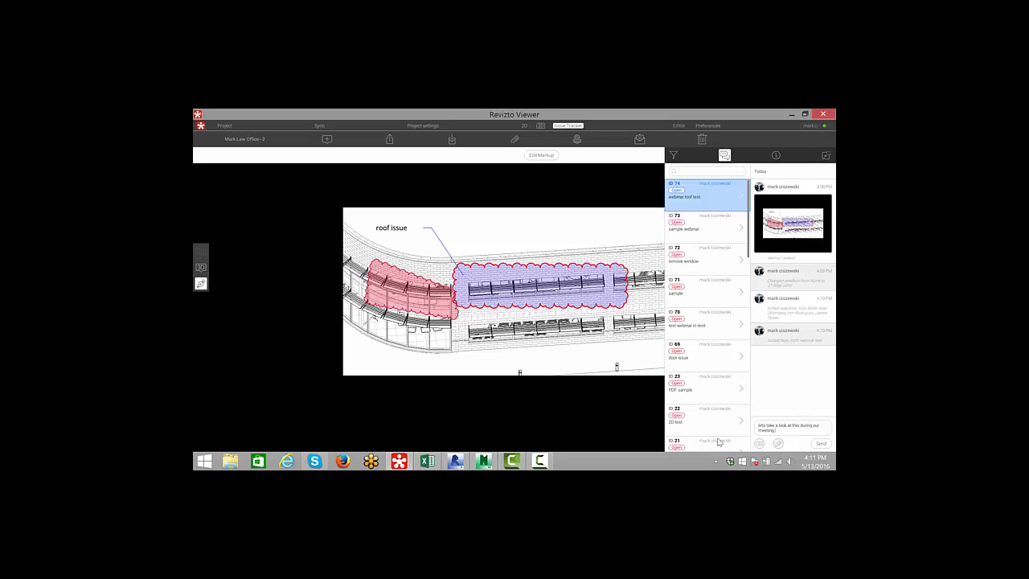
type(" on monday morning")
key("Return")
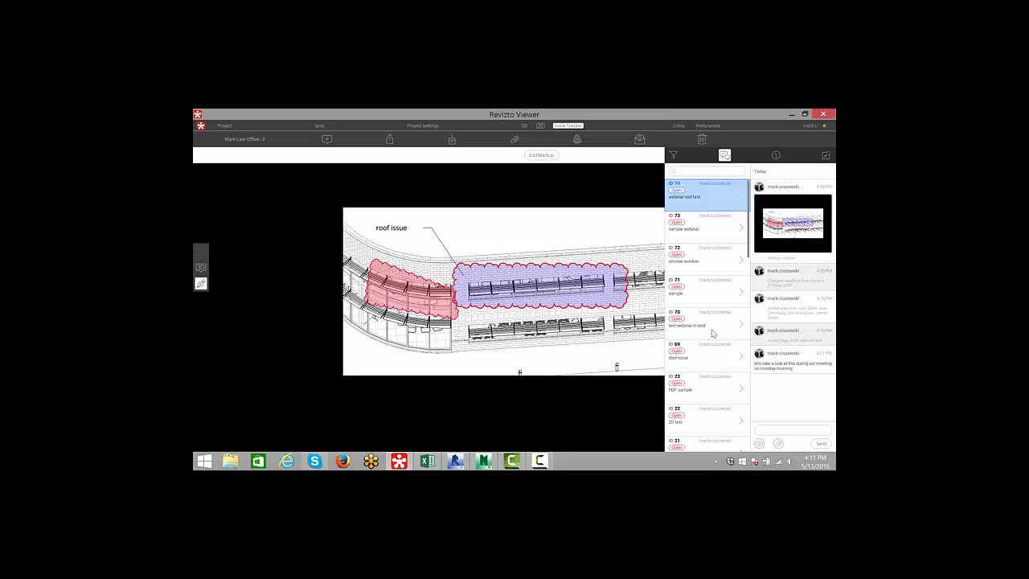
- Edit the issue markup by adding a green ellipse around the lower storefront window band, then finish editing
left_click(538, 155)
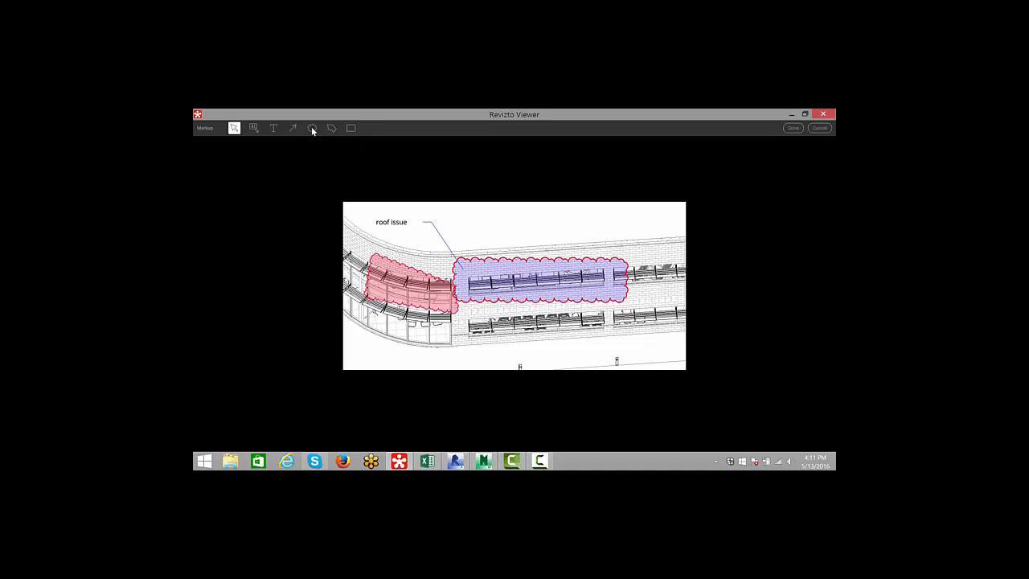
left_click(313, 128)
left_click_drag(479, 313, 616, 350)
left_click_drag(557, 332, 560, 319)
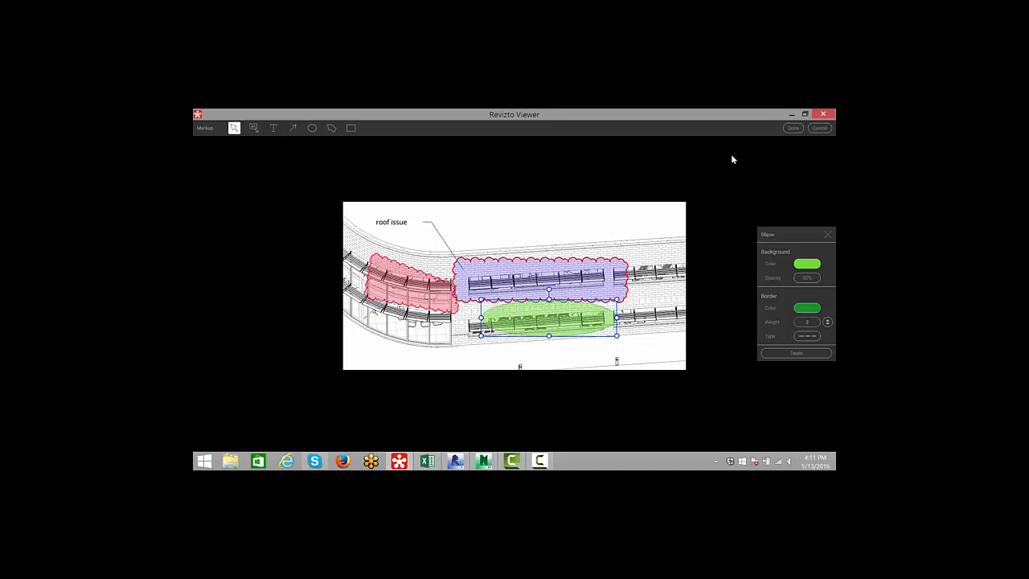
left_click(793, 128)
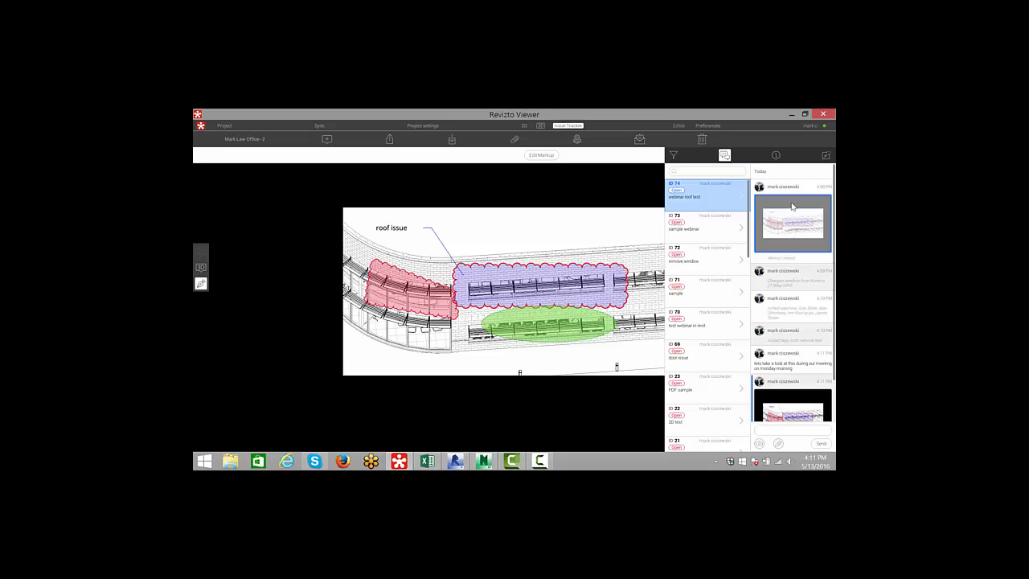
- Compare the original and changed markup snapshots in the issue's comment history, then close the comments panel
left_click(786, 225)
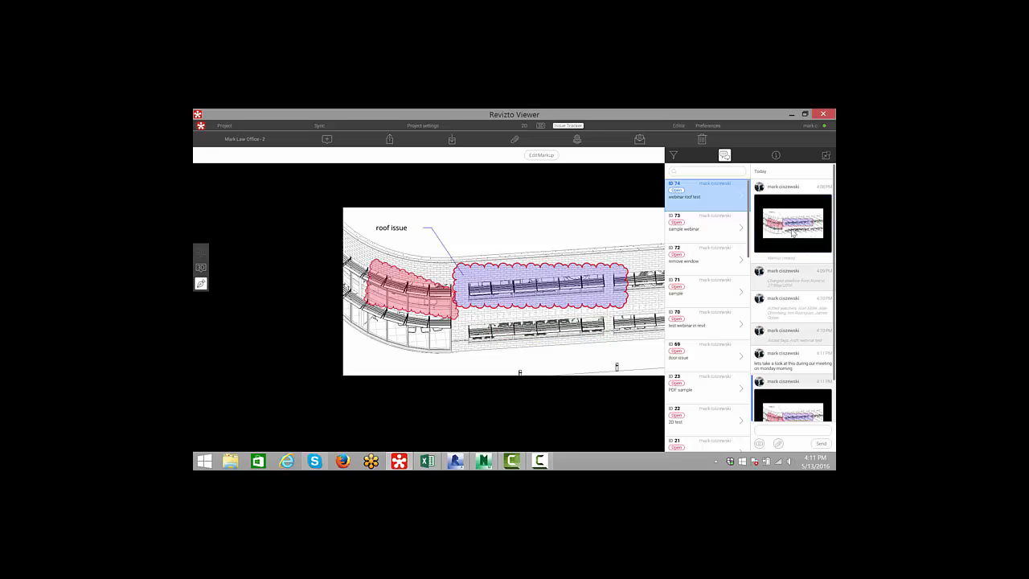
scroll(796, 291, "down", 2)
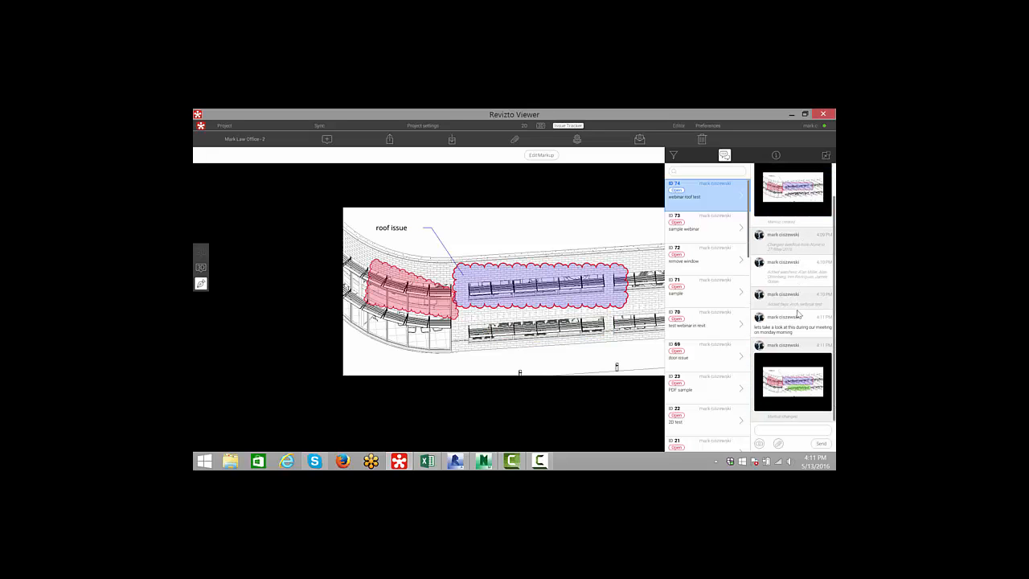
left_click(798, 375)
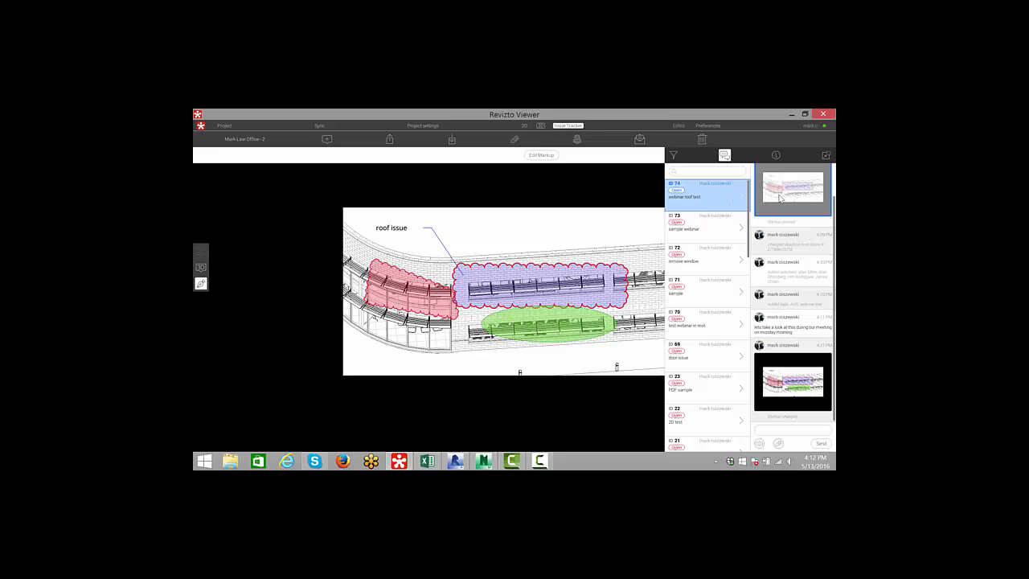
left_click(725, 157)
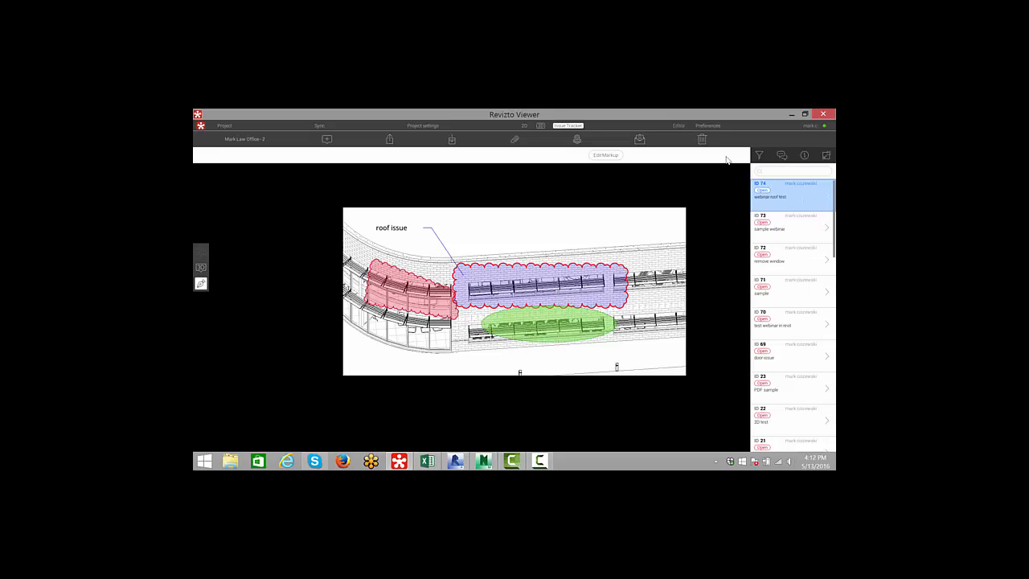
- Minimize Revizto Viewer, switch to Navisworks Manage and walk into the building model
left_click(792, 113)
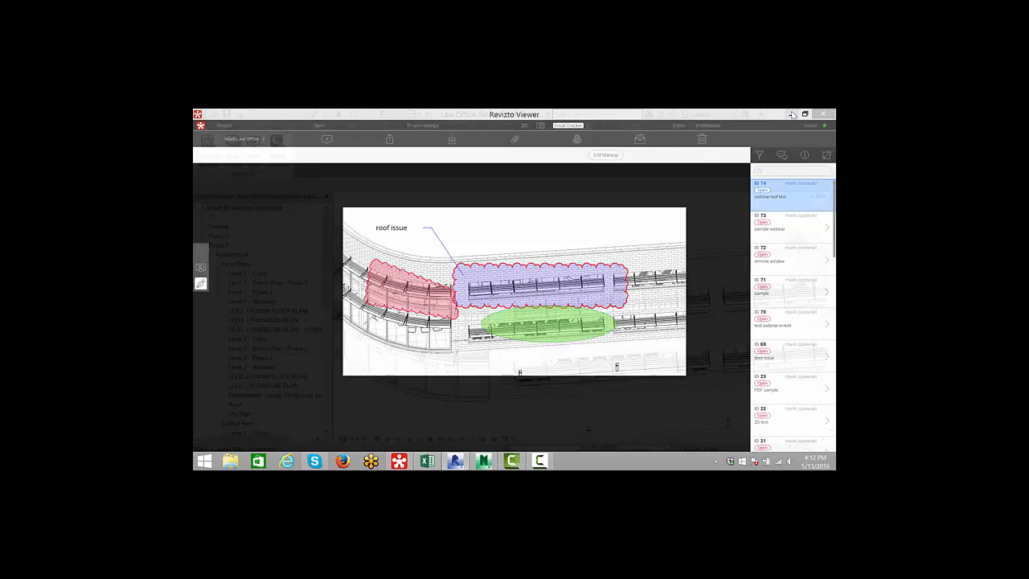
left_click(791, 114)
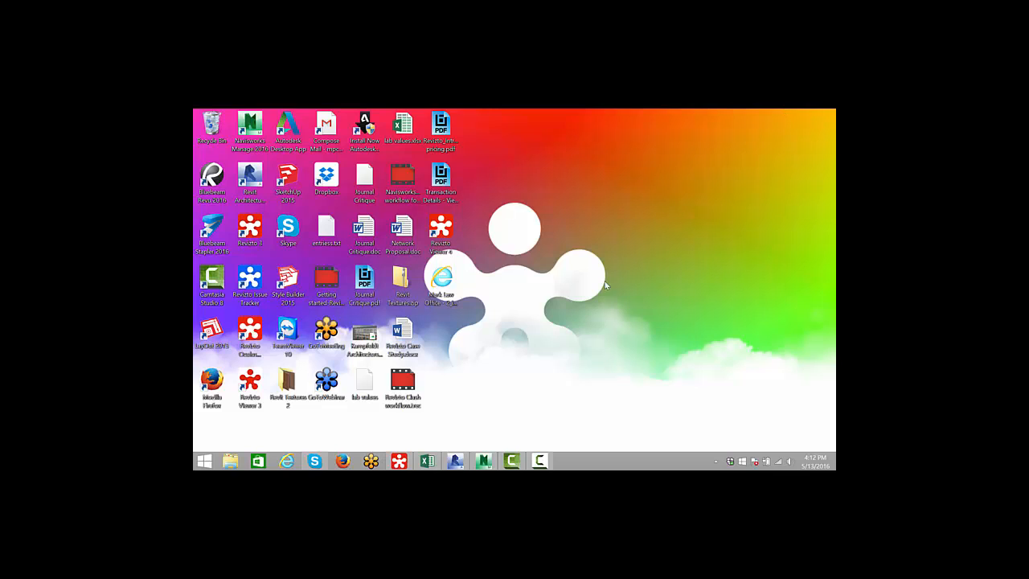
left_click(484, 461)
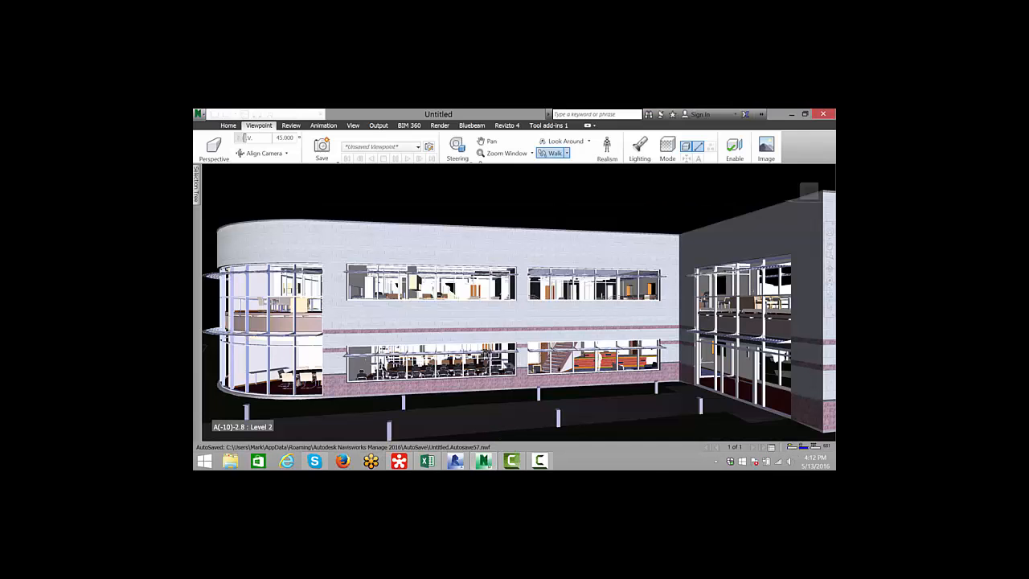
left_click_drag(538, 324, 458, 339)
scroll(512, 304, "down", 1)
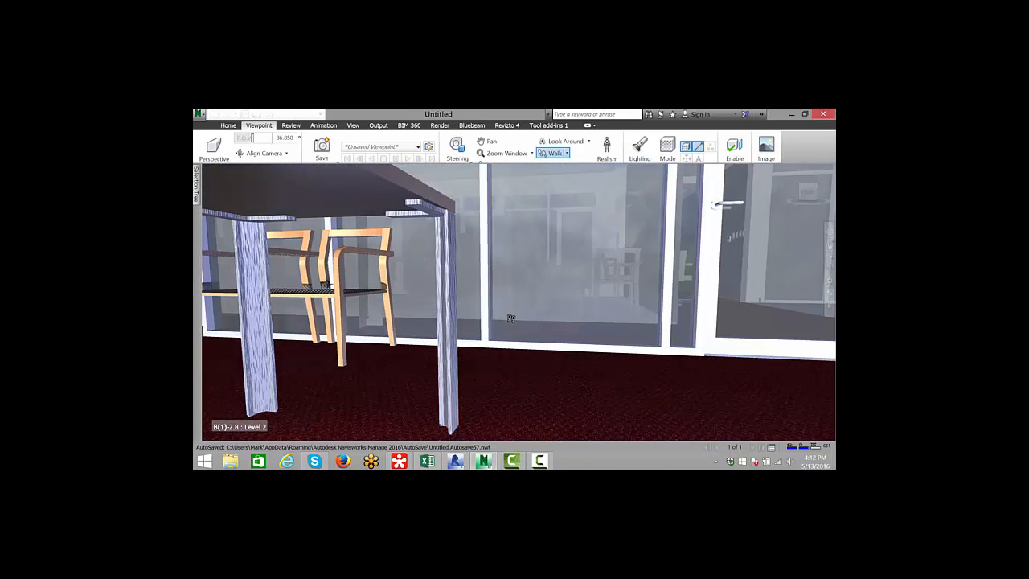
middle_click_drag(519, 294, 505, 259)
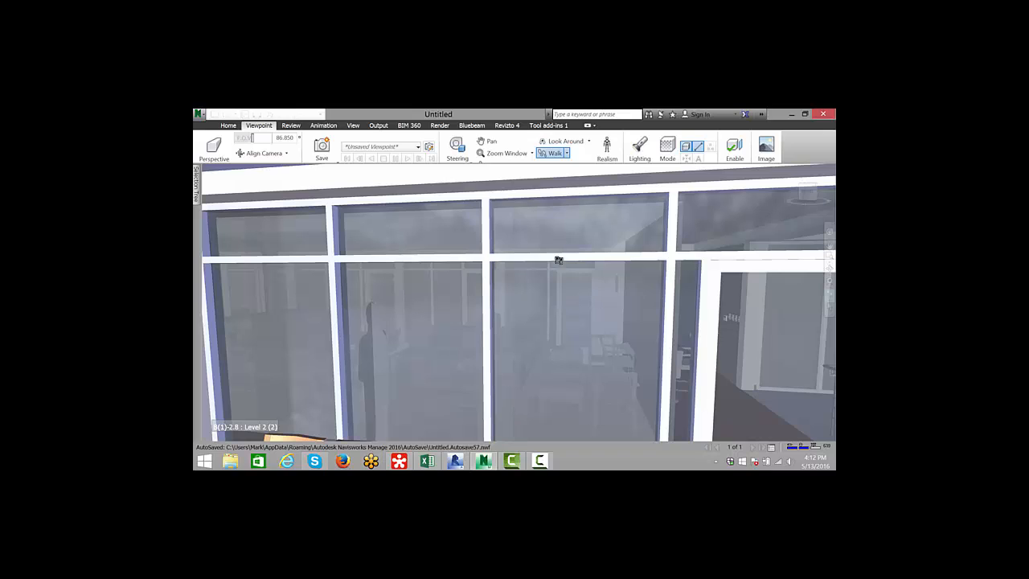
- Open the Revizto Issue Tracker from the Revizto 4 plugin inside Navisworks
left_click(507, 126)
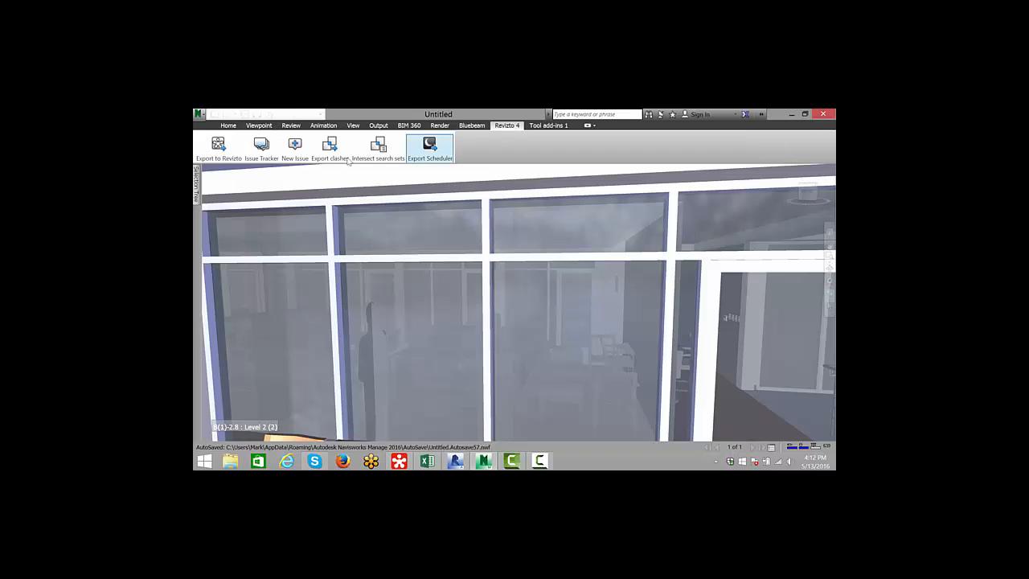
left_click(263, 157)
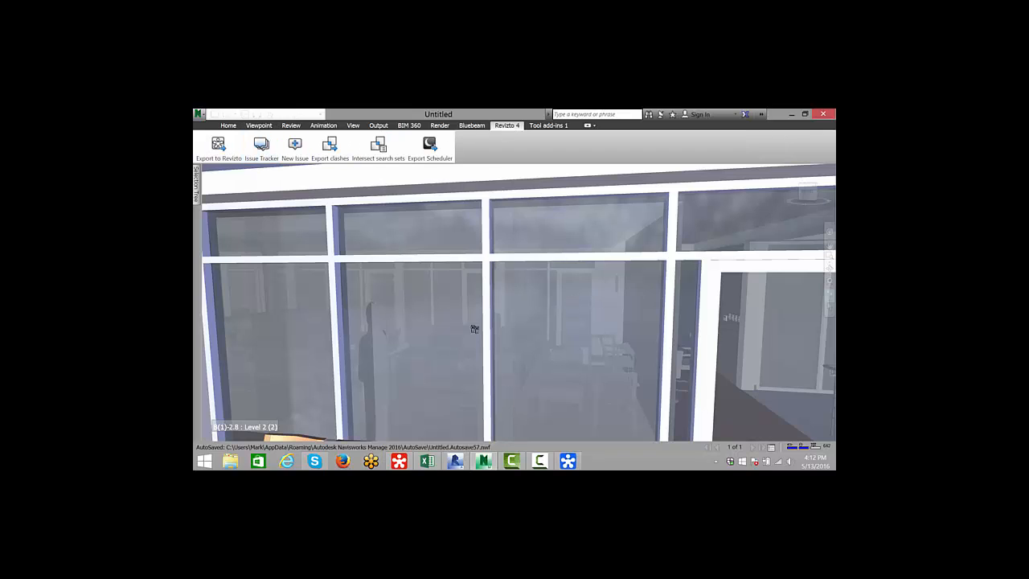
mouse_move(576, 463)
scroll(481, 309, "down", 2)
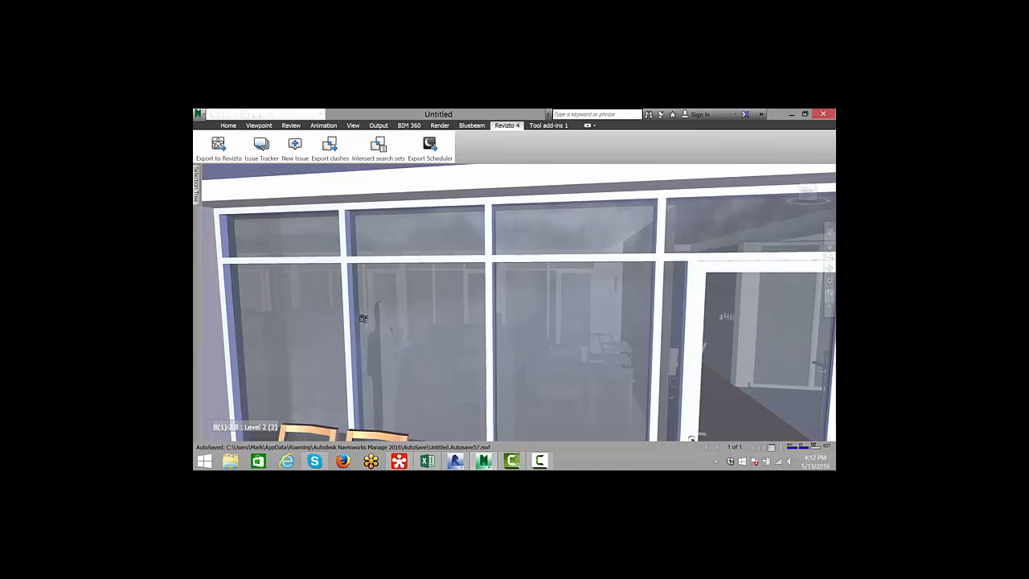
left_click_drag(481, 308, 408, 332)
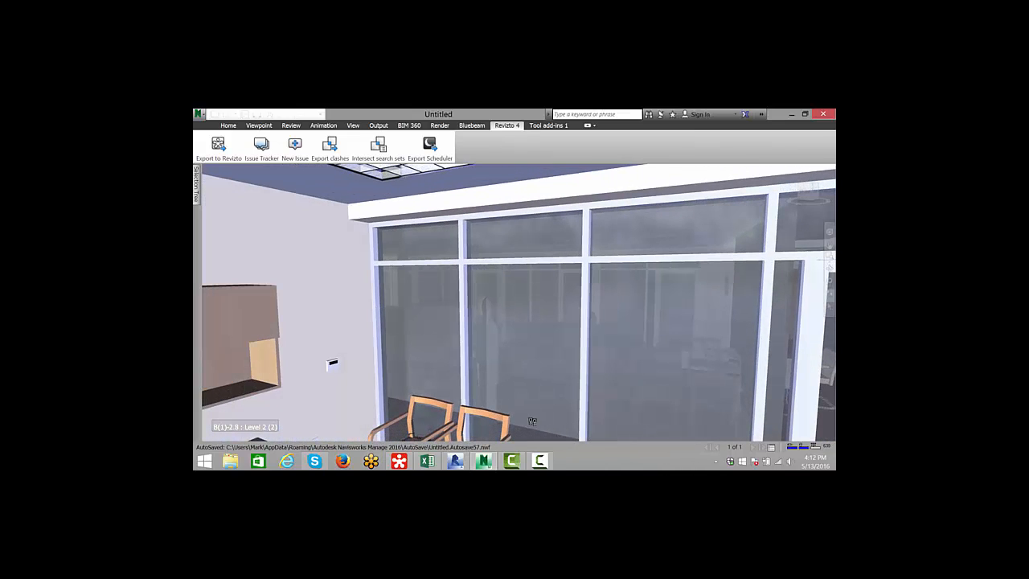
- Place the Issue Tracker beside the Navisworks view and select the webinar roof test issue to jump to its viewpoint
left_click(262, 148)
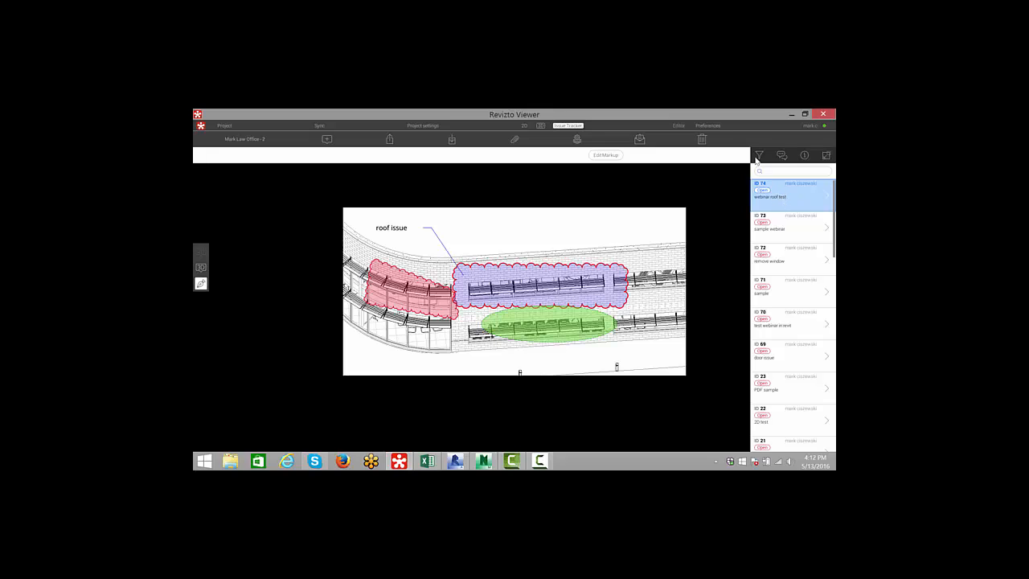
left_click_drag(767, 114, 387, 129)
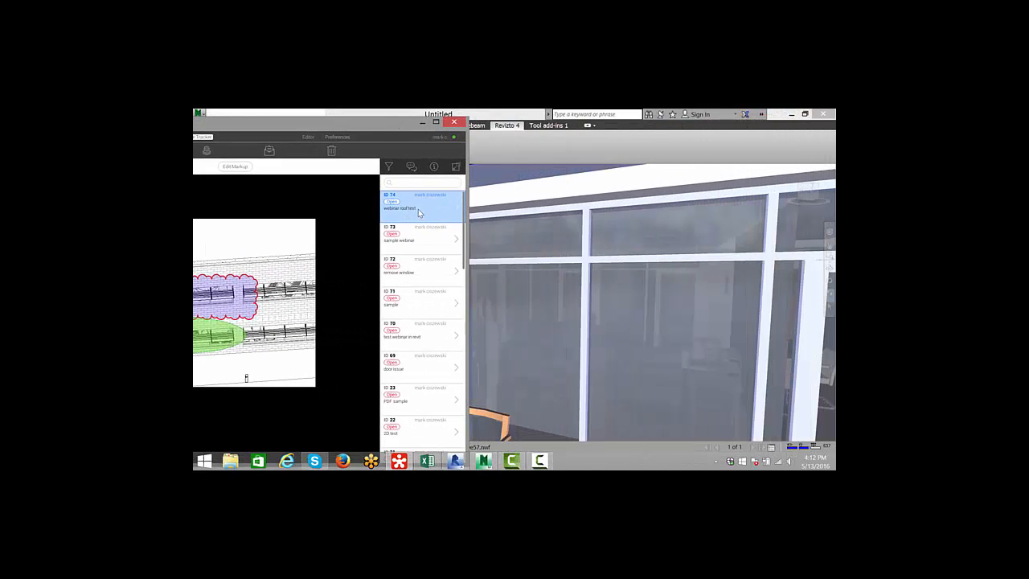
left_click(417, 211)
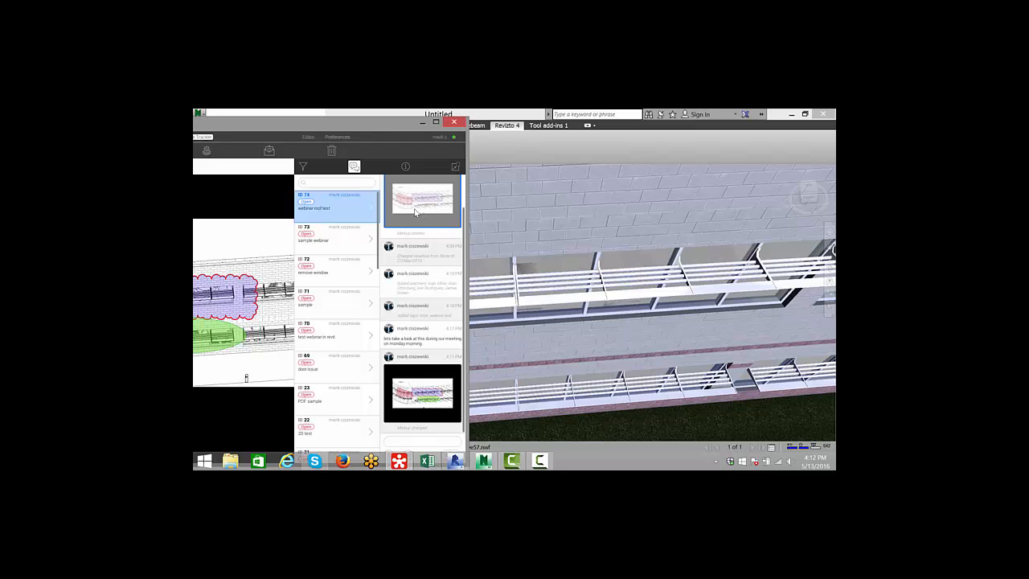
left_click(626, 280)
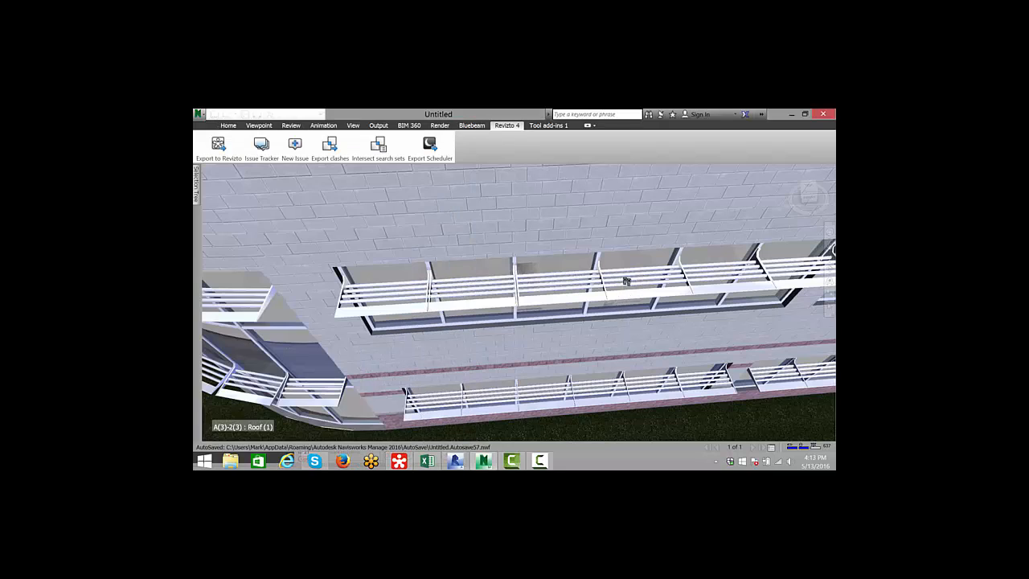
- Orbit around the railings at the issue location in the Navisworks 3D view
left_click_drag(627, 281, 627, 260)
middle_click_drag(627, 261, 584, 330)
left_click_drag(579, 329, 615, 289)
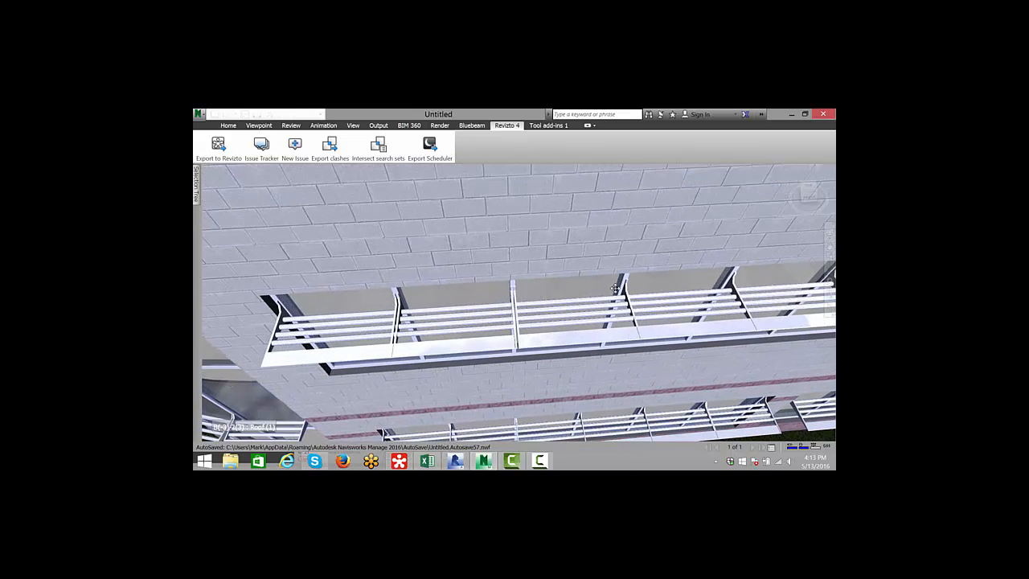
middle_click_drag(615, 288, 567, 344)
left_click_drag(565, 347, 574, 327)
middle_click_drag(574, 327, 533, 269)
left_click_drag(542, 326, 542, 384)
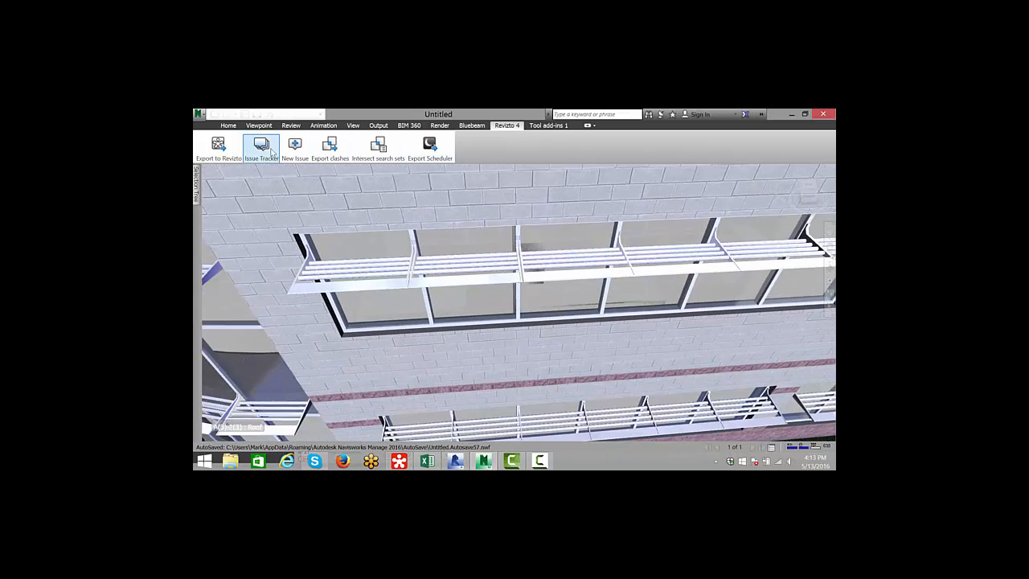
- Bring up the Issue Tracker and post a comment that a colleague will take a look this afternoon
left_click(271, 152)
left_click_drag(359, 130, 523, 117)
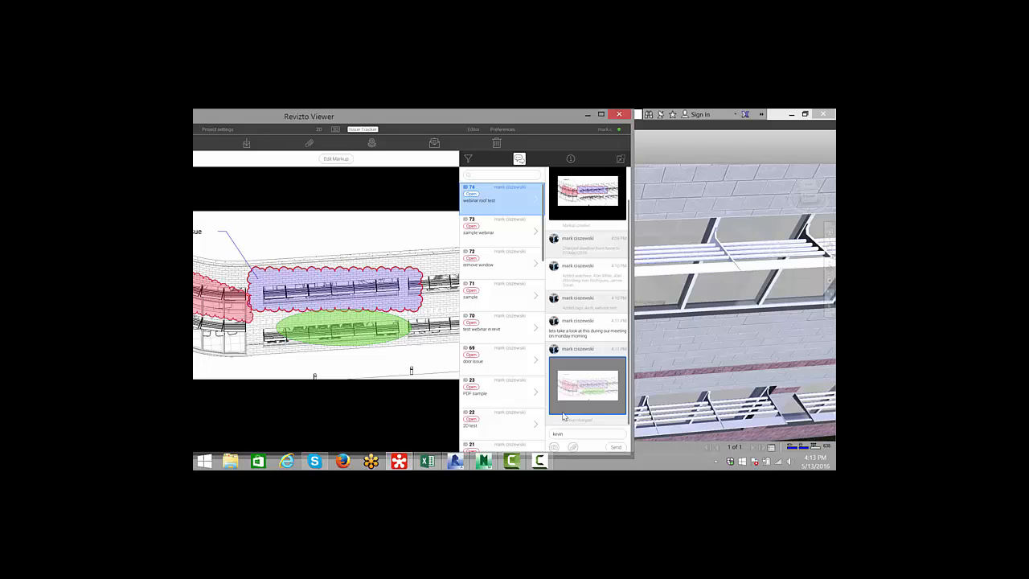
type("ake")
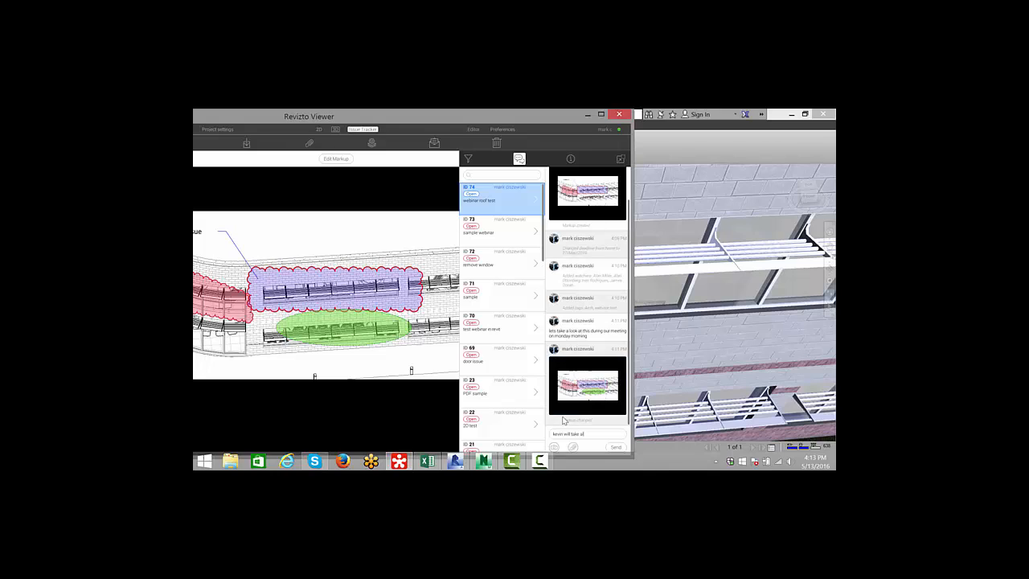
type(" a look this afternoon")
key("Return")
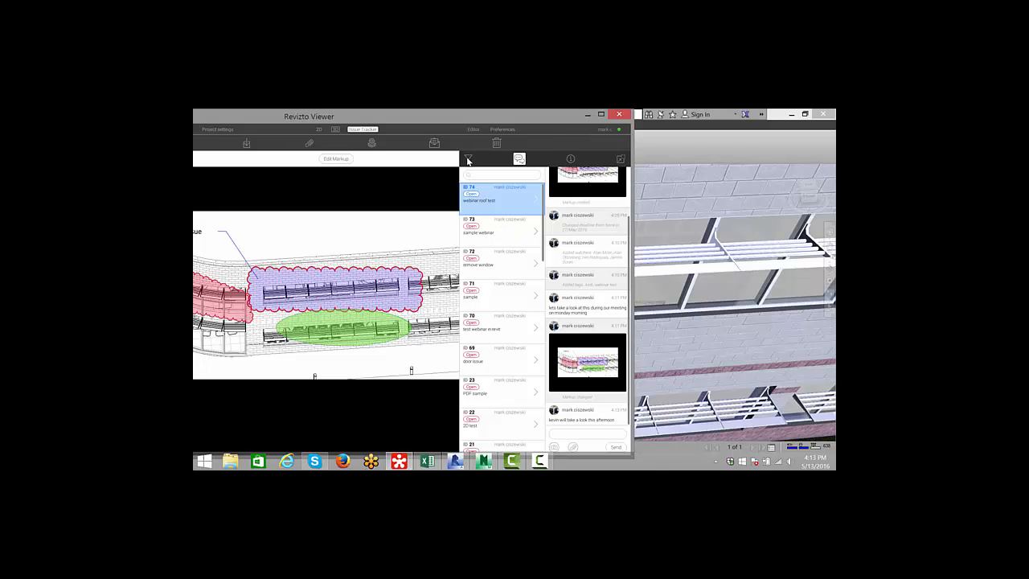
- Select several other issues in turn, ending with the door issue, to view their markups
left_click(497, 239)
left_click(491, 268)
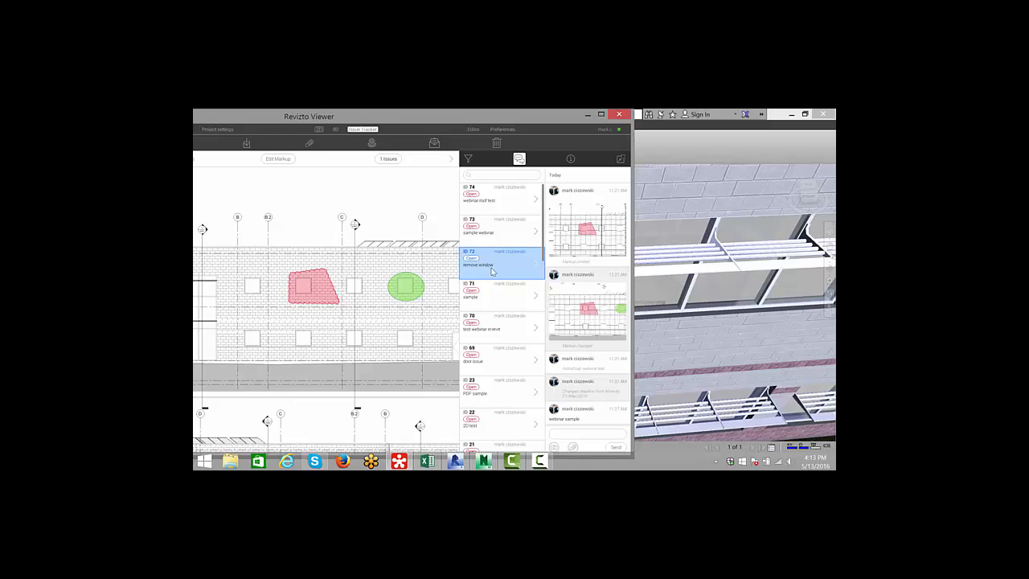
left_click(490, 297)
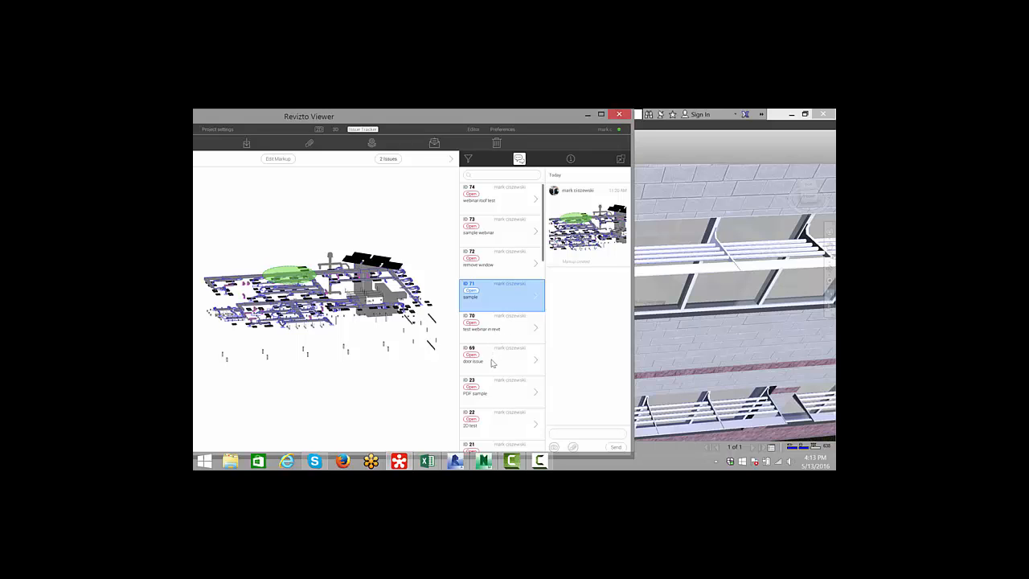
scroll(493, 364, "down", 1)
left_click(496, 326)
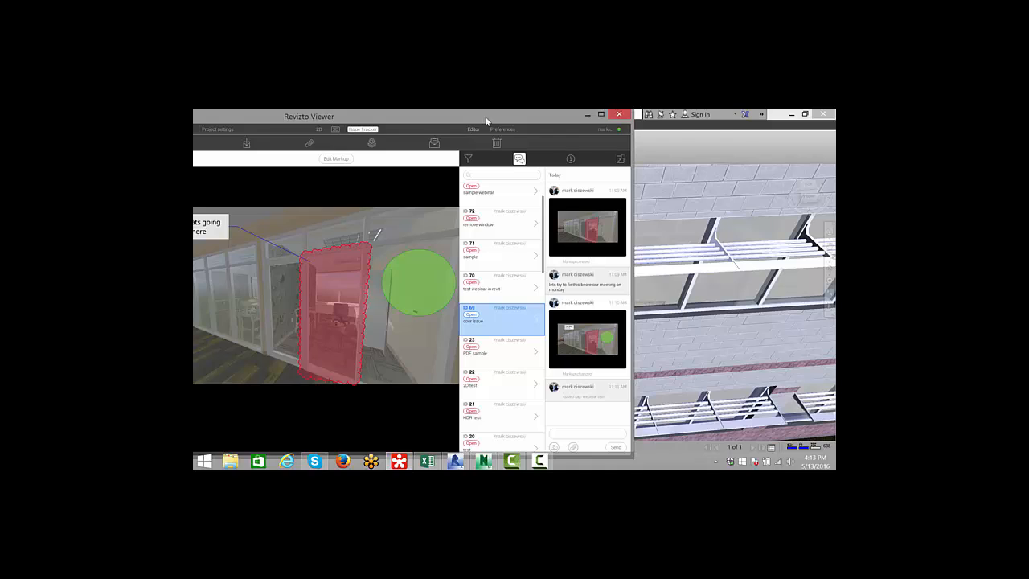
- Move the Issue Tracker aside and examine the door location in the Navisworks view
left_click_drag(486, 120, 573, 120)
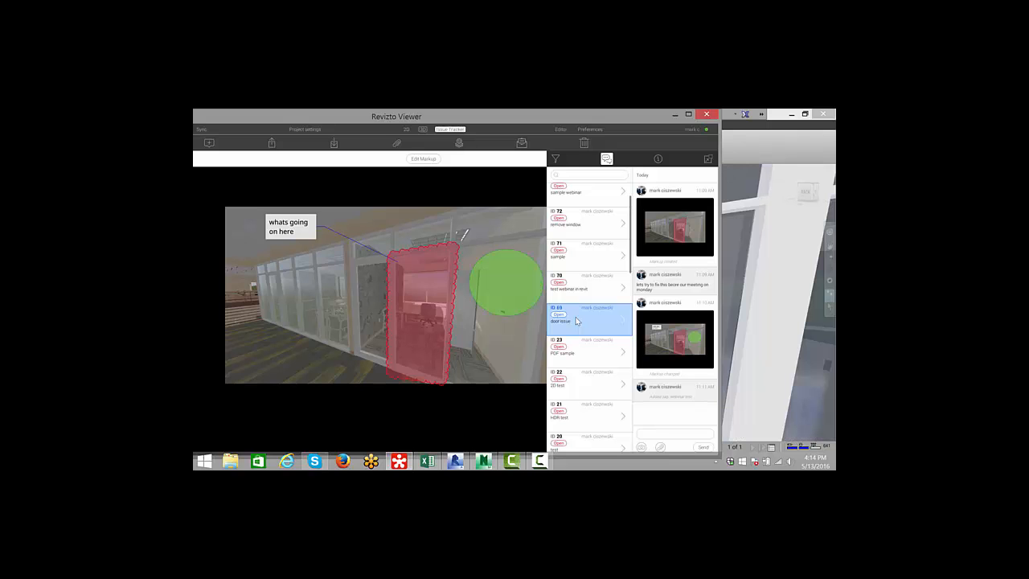
left_click_drag(592, 121, 305, 143)
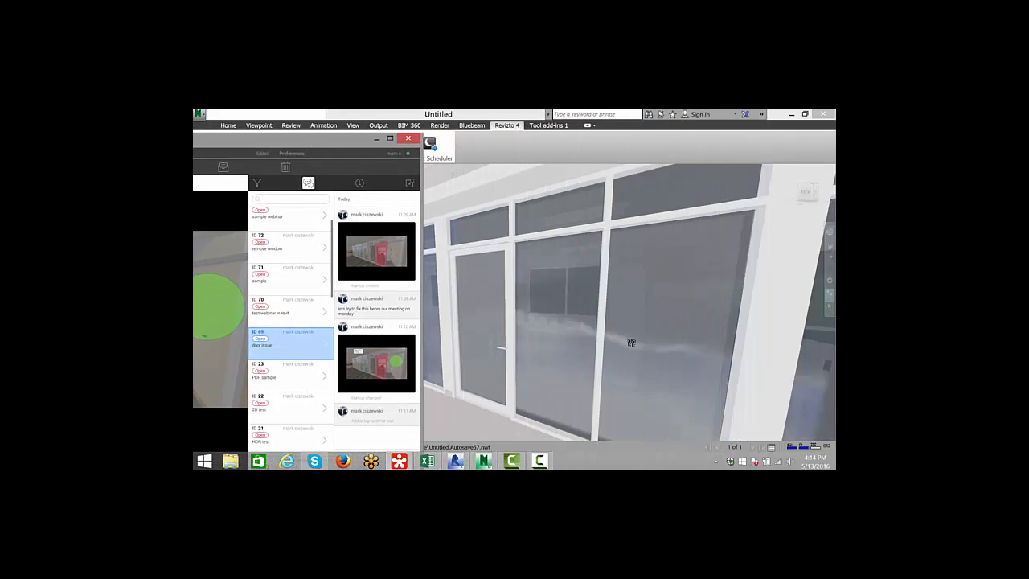
left_click_drag(615, 341, 471, 280)
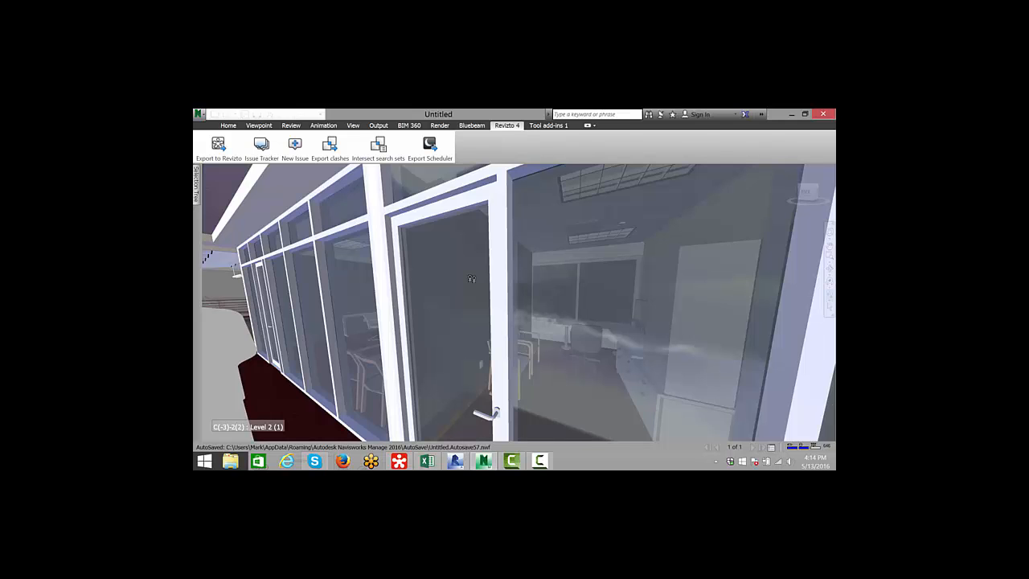
- Reopen the Issue Tracker beside the Navisworks view to compare the door issue markup, then close it
left_click_drag(435, 298, 531, 328)
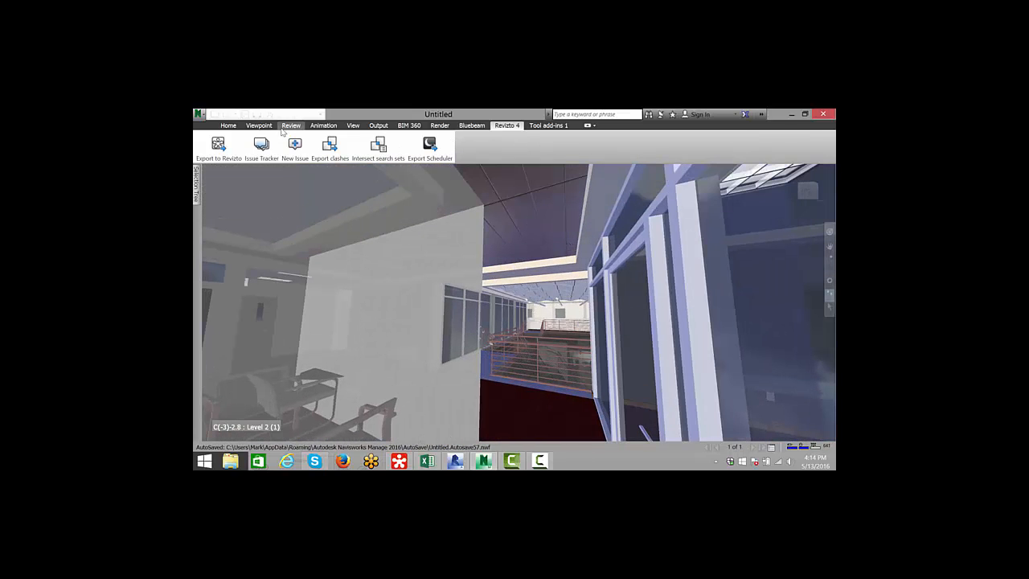
left_click(261, 147)
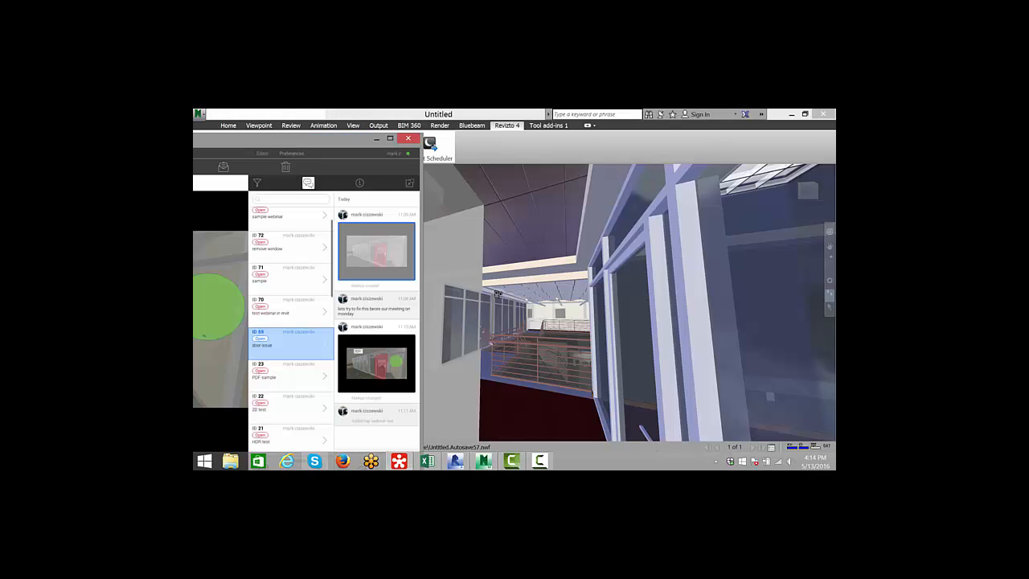
left_click_drag(358, 146, 560, 151)
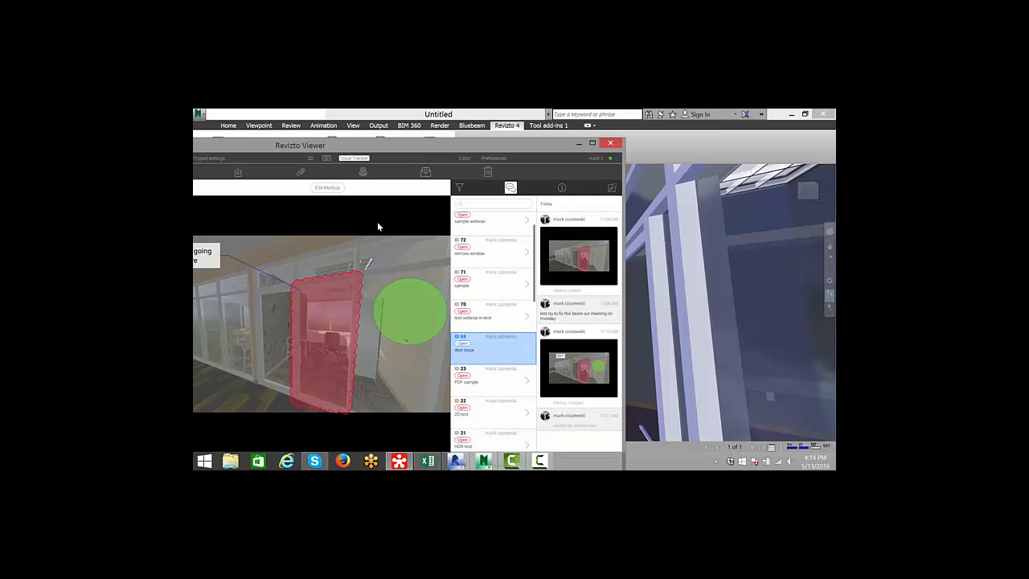
left_click(295, 145)
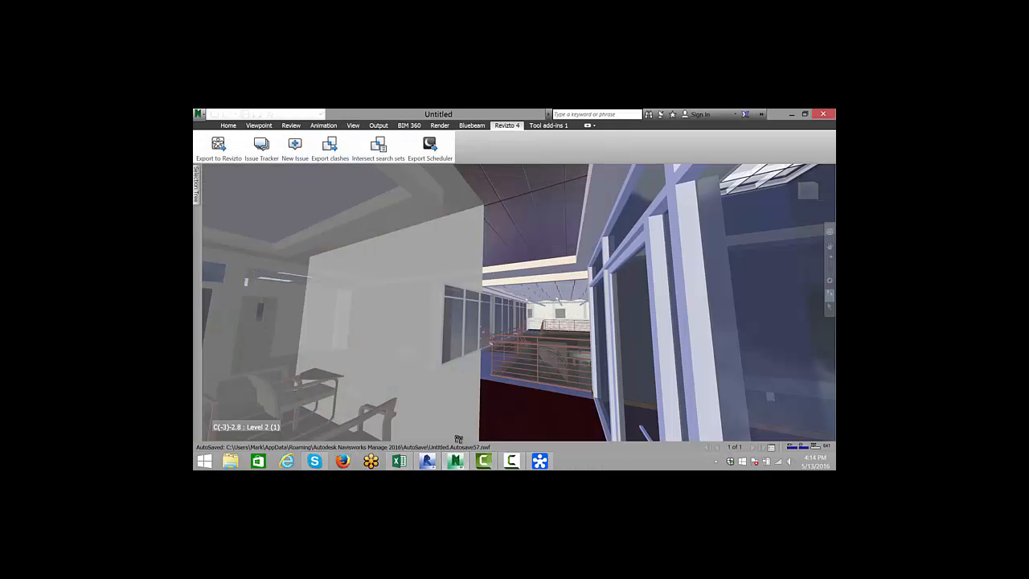
left_click(544, 461)
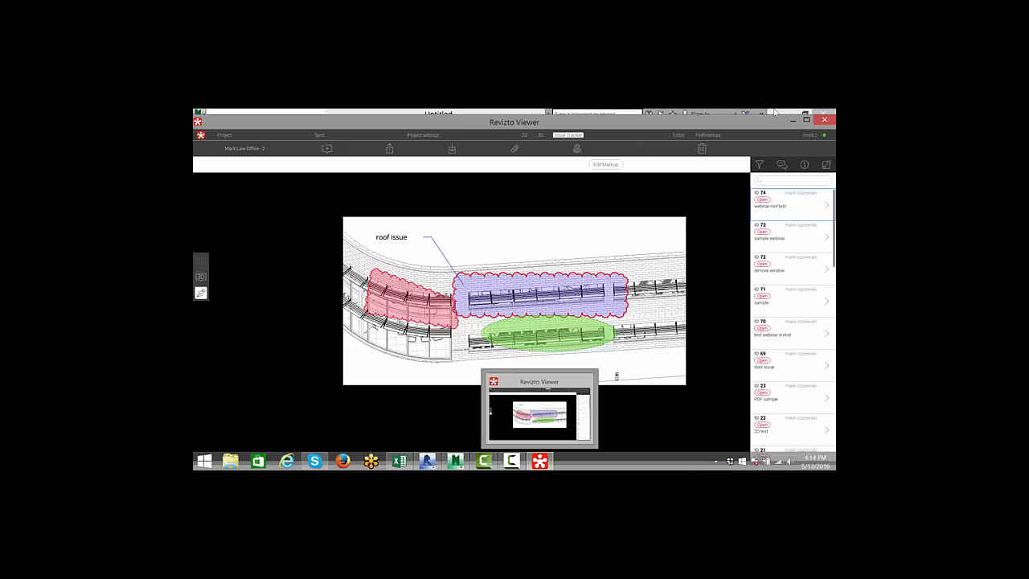
right_click(426, 461)
left_click(424, 439)
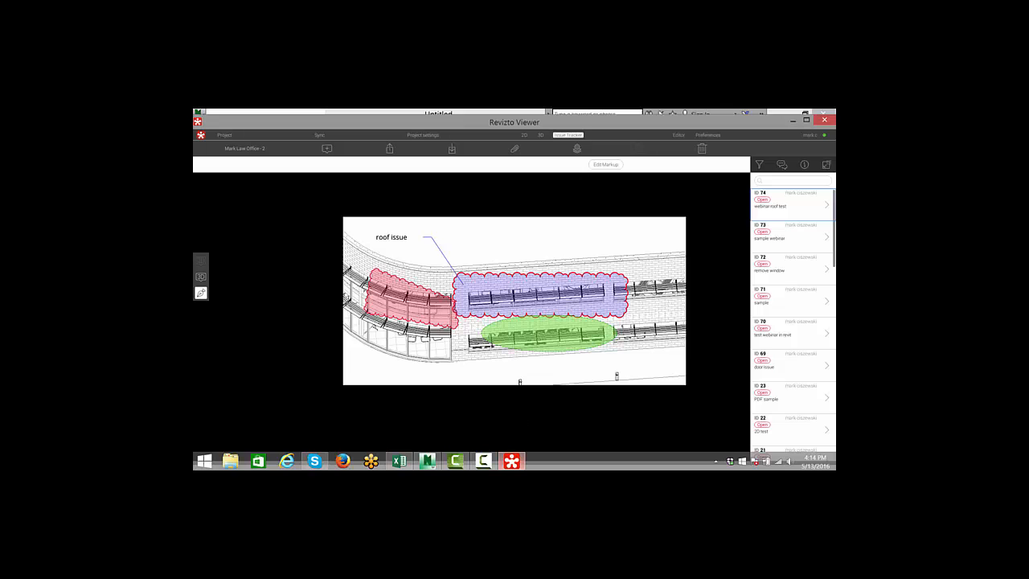
left_click(793, 120)
left_click(314, 153)
left_click(794, 119)
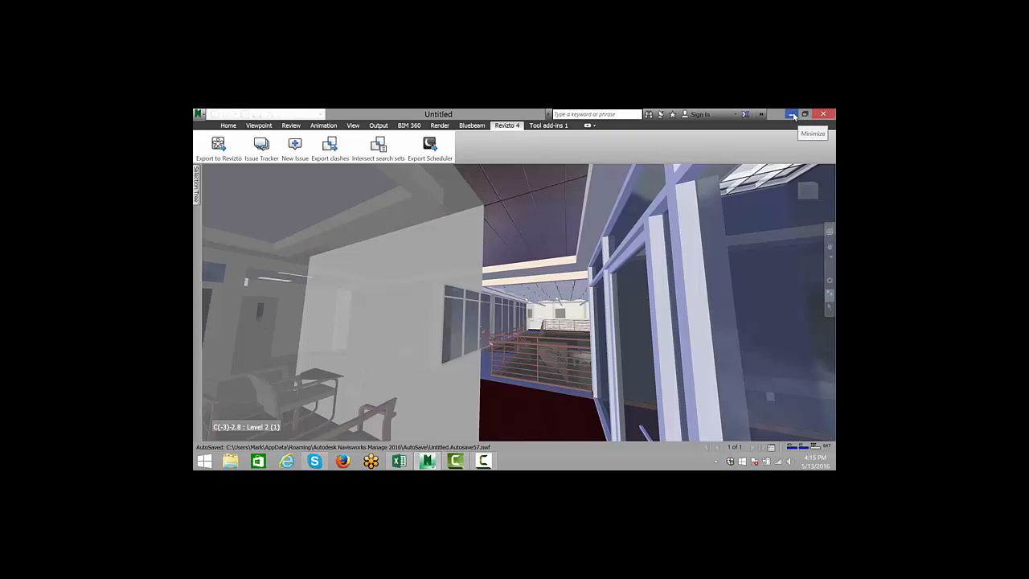
left_click(793, 115)
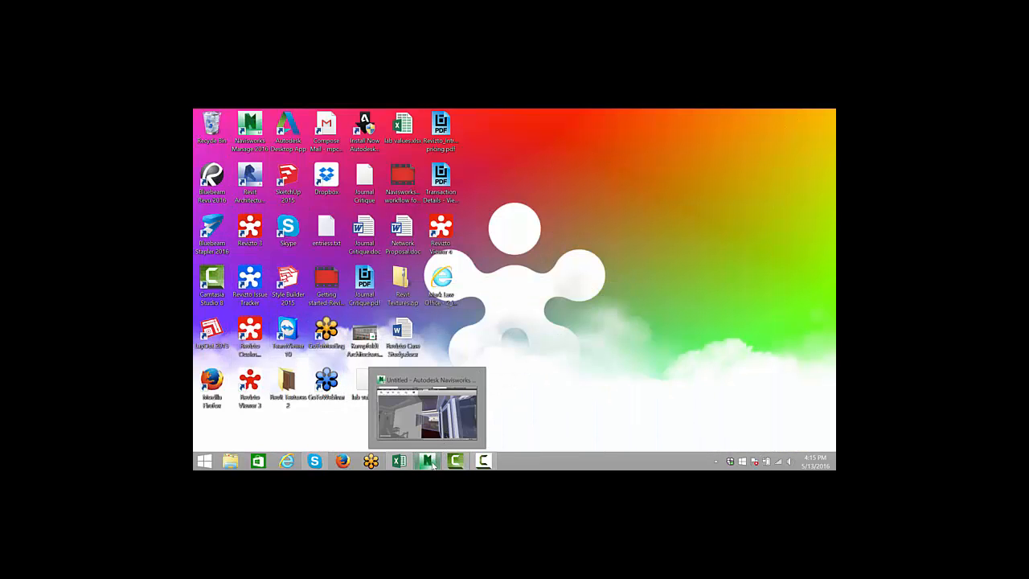
right_click(431, 464)
left_click(429, 464)
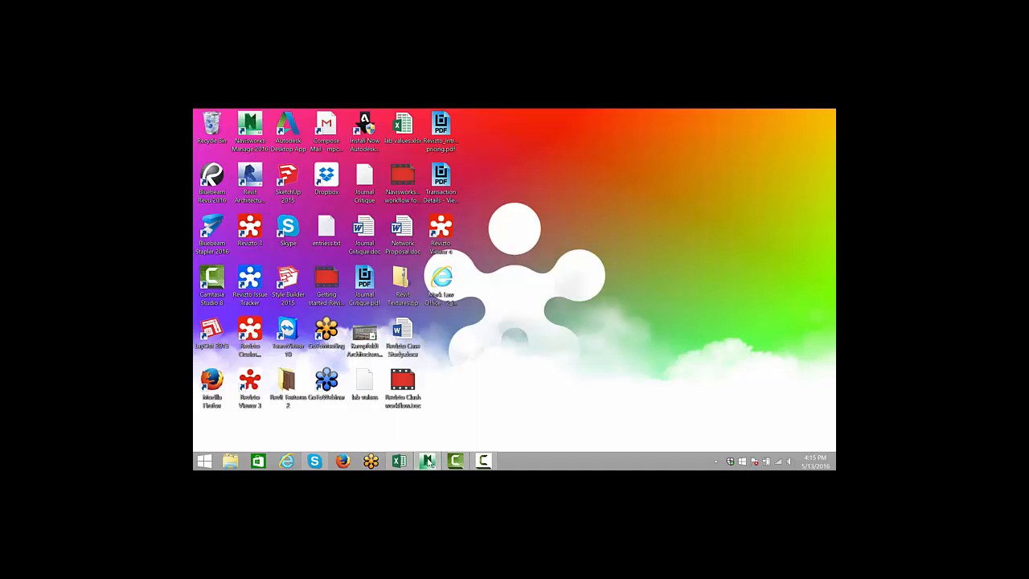
left_click(429, 463)
left_click(296, 150)
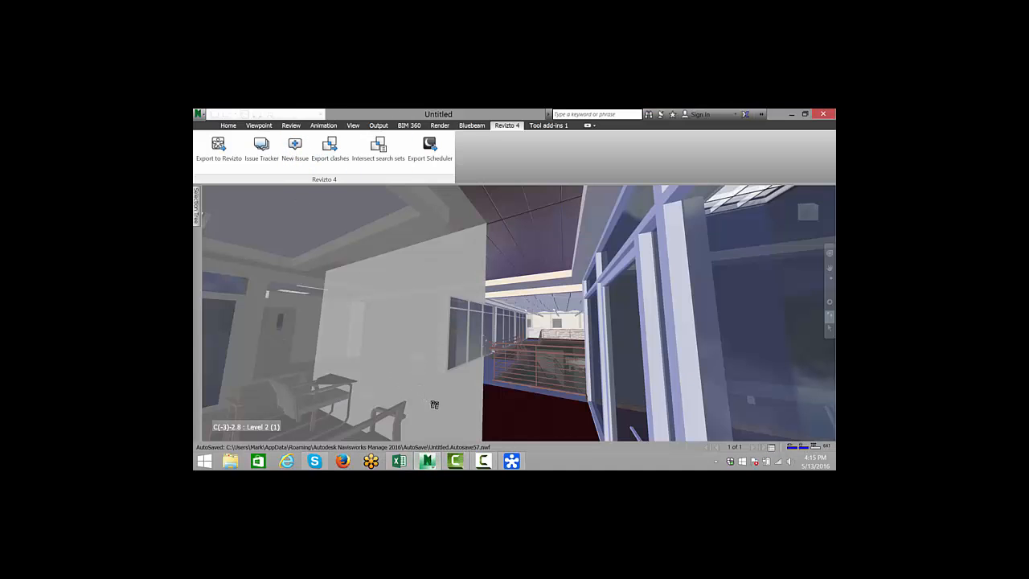
left_click(513, 461)
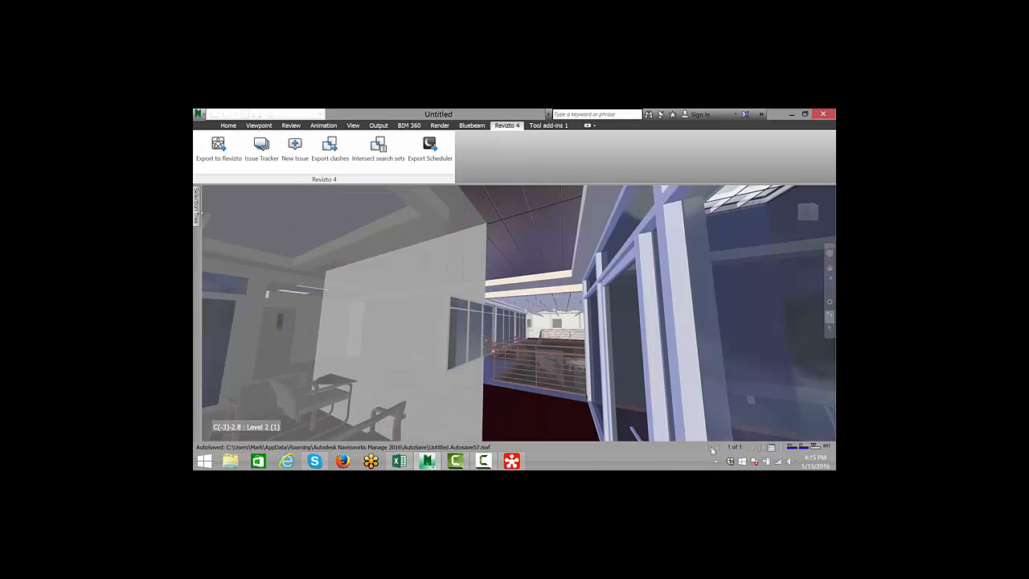
left_click(485, 462)
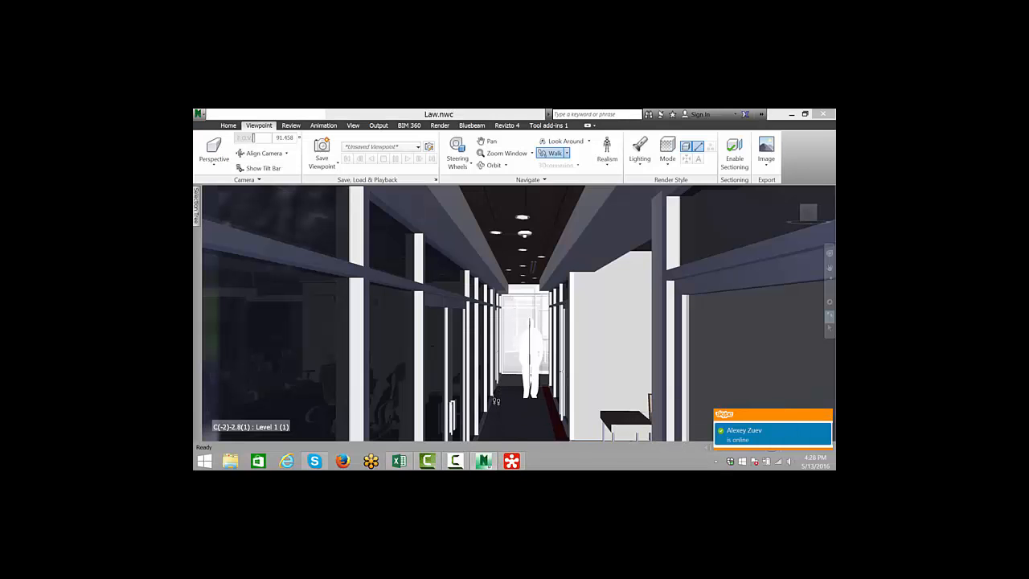
- Start a new Revizto issue from a view looking up at the ceiling lights in the Law model corridor
left_click(455, 462)
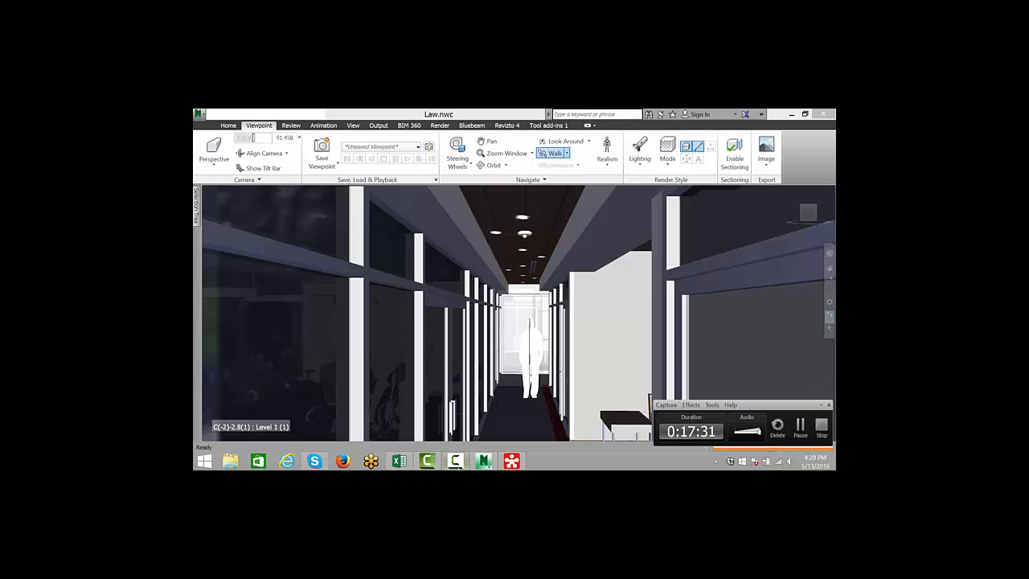
left_click_drag(512, 340, 542, 325)
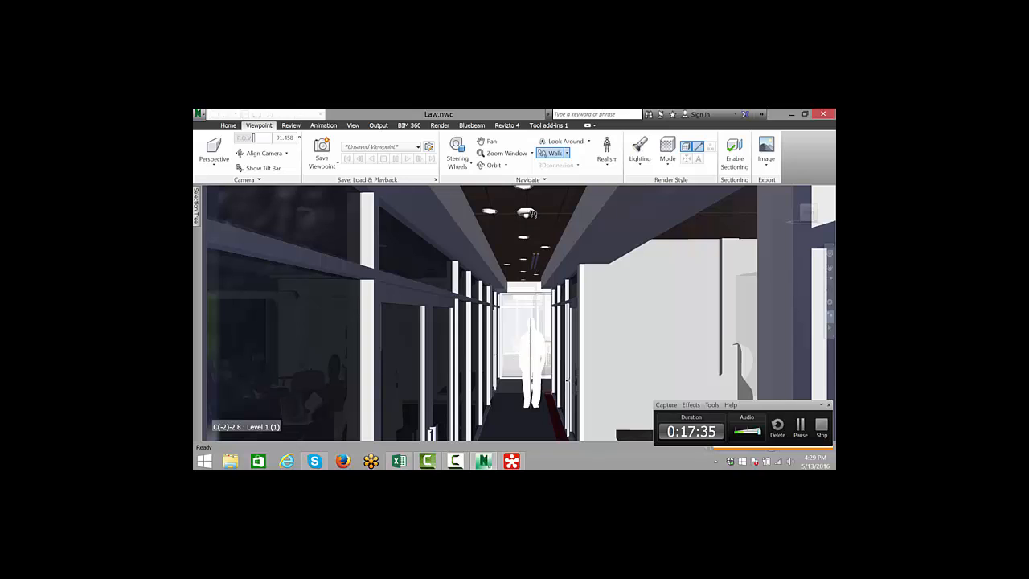
left_click_drag(491, 378, 544, 351)
scroll(545, 352, "up", 1)
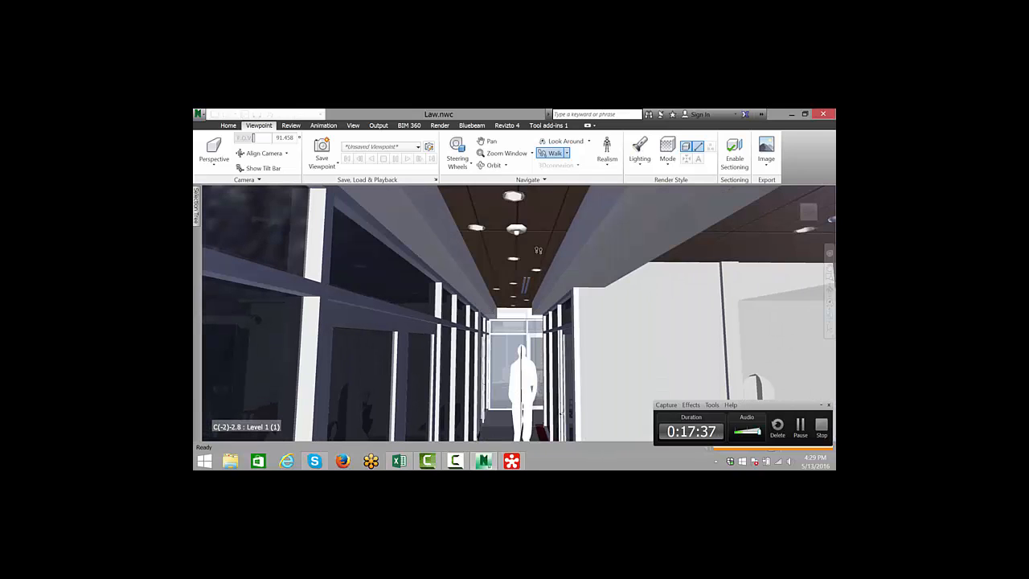
scroll(492, 233, "up", 2)
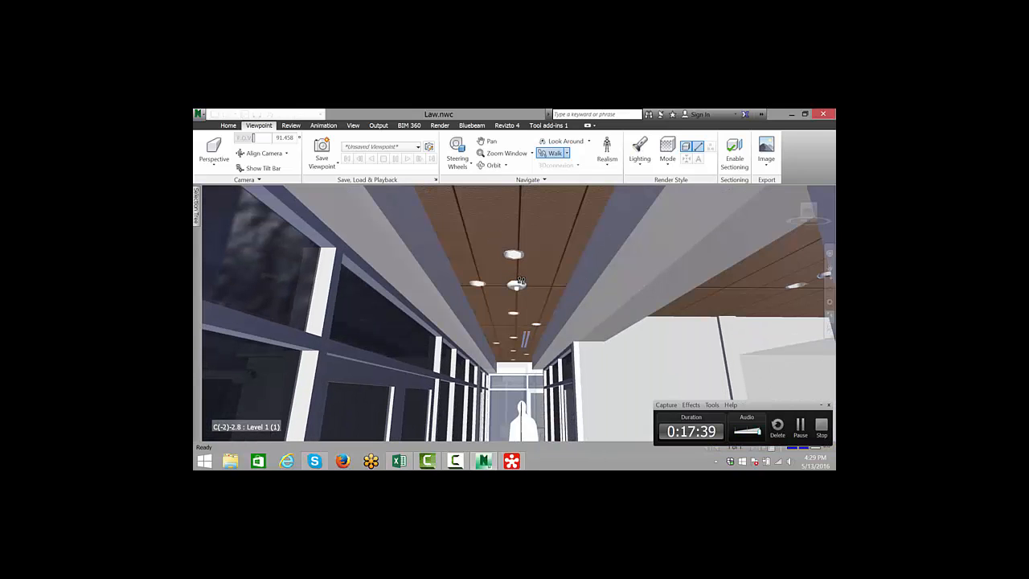
left_click_drag(534, 345, 533, 327)
scroll(486, 292, "up", 1)
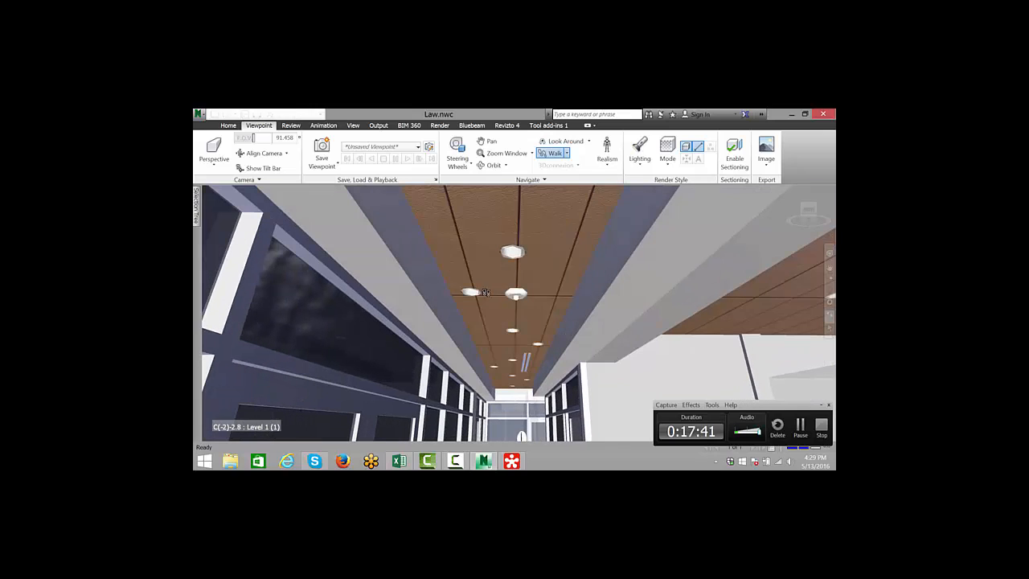
left_click(506, 126)
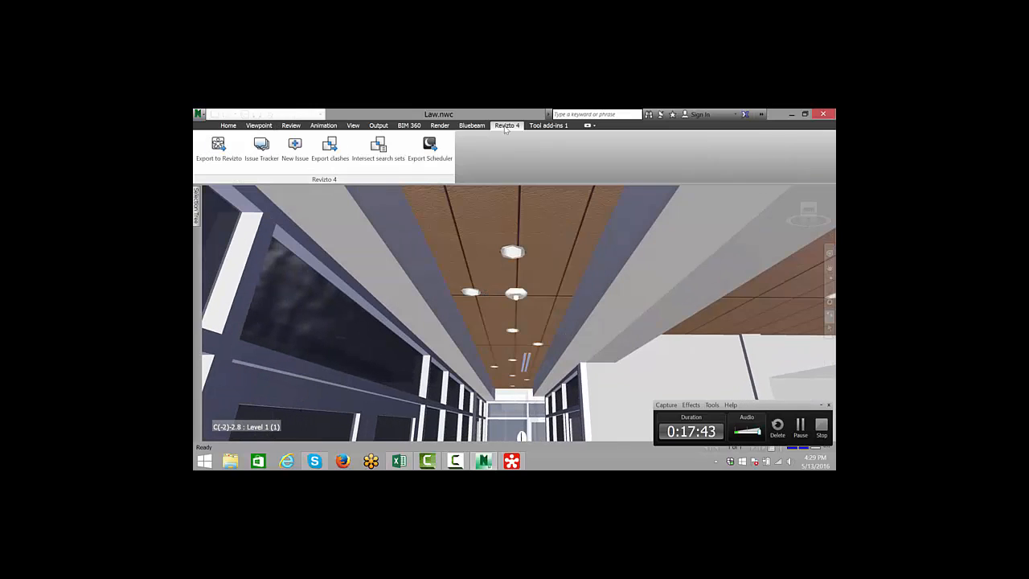
left_click(302, 155)
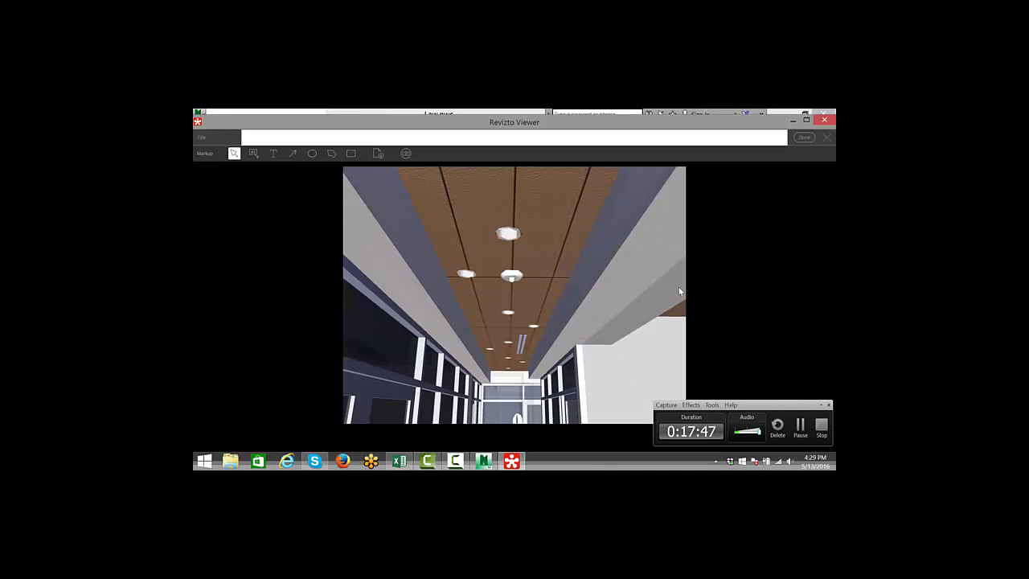
- Draw an ellipse markup around a ceiling light fixture, then resize and reposition it over the fixture
left_click(312, 153)
left_click_drag(522, 283, 561, 314)
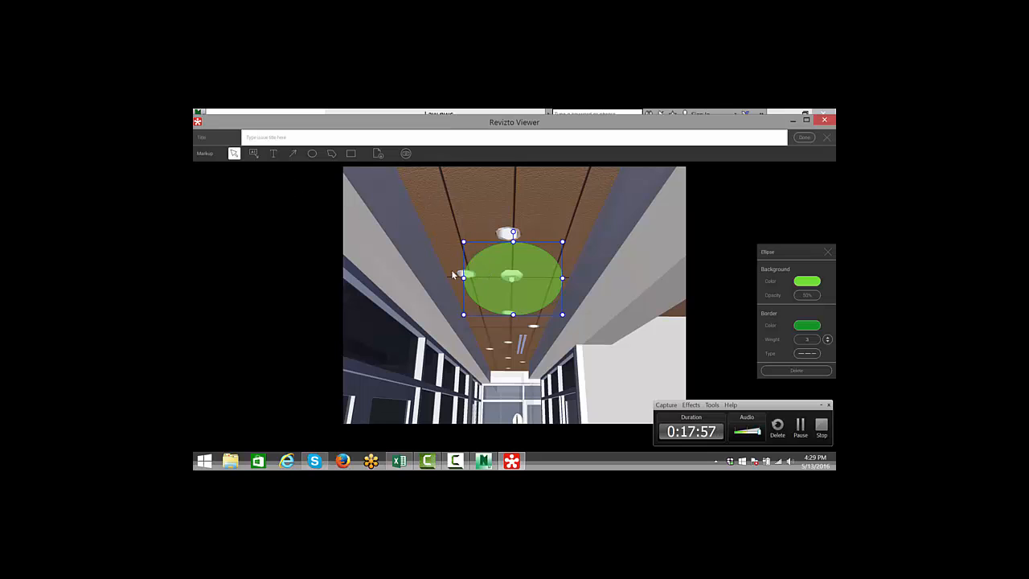
left_click_drag(563, 242, 535, 268)
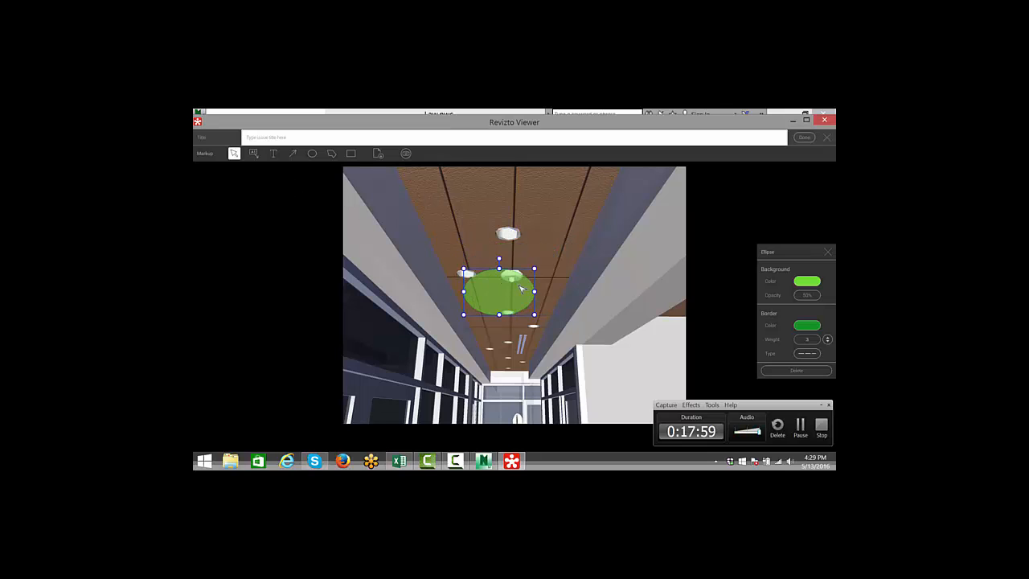
left_click_drag(495, 309, 510, 295)
left_click(335, 169)
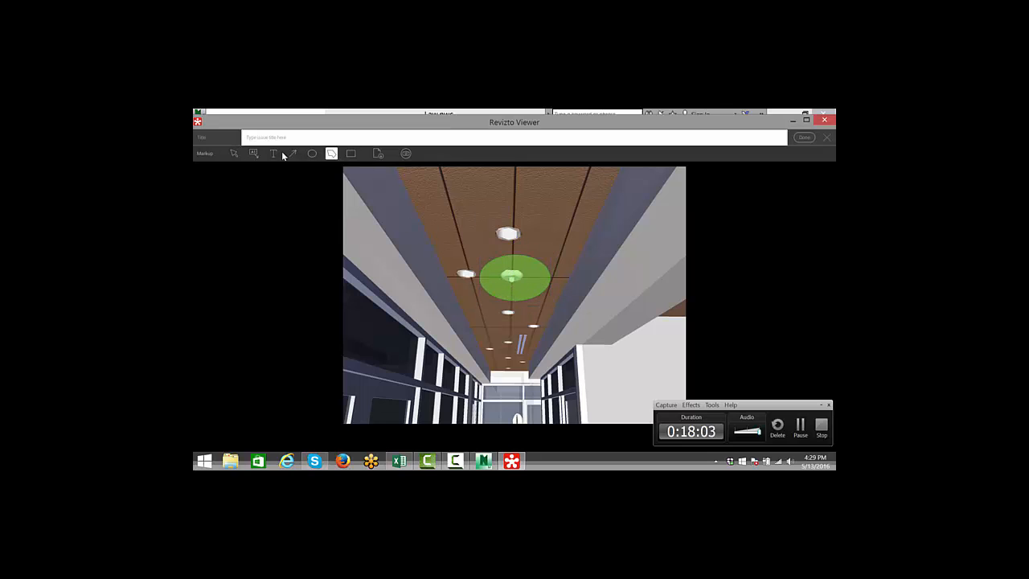
- Add a callout pointing to the circled light with the text "needs to be removed"
left_click(253, 153)
left_click_drag(492, 265, 450, 215)
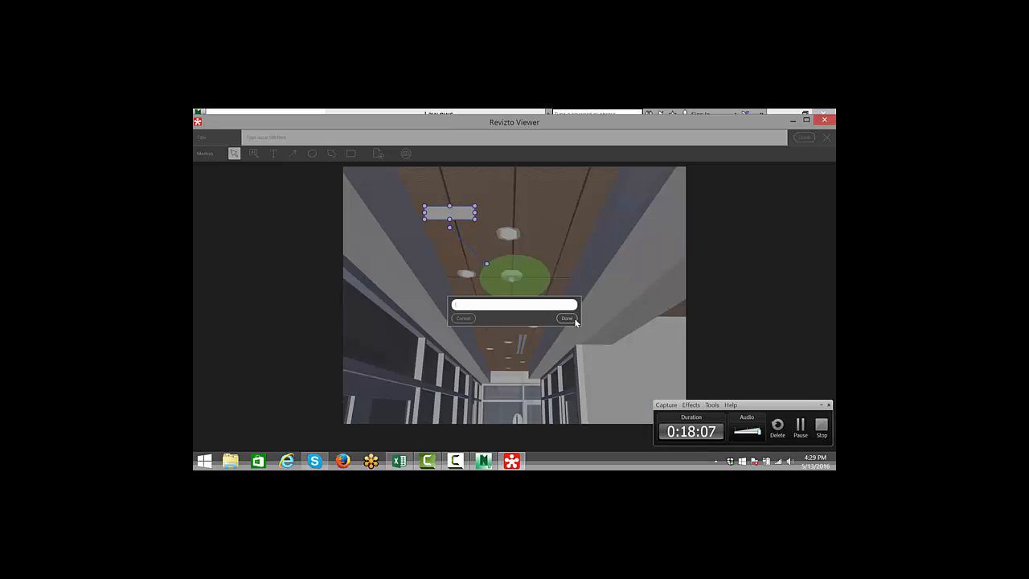
type("needs")
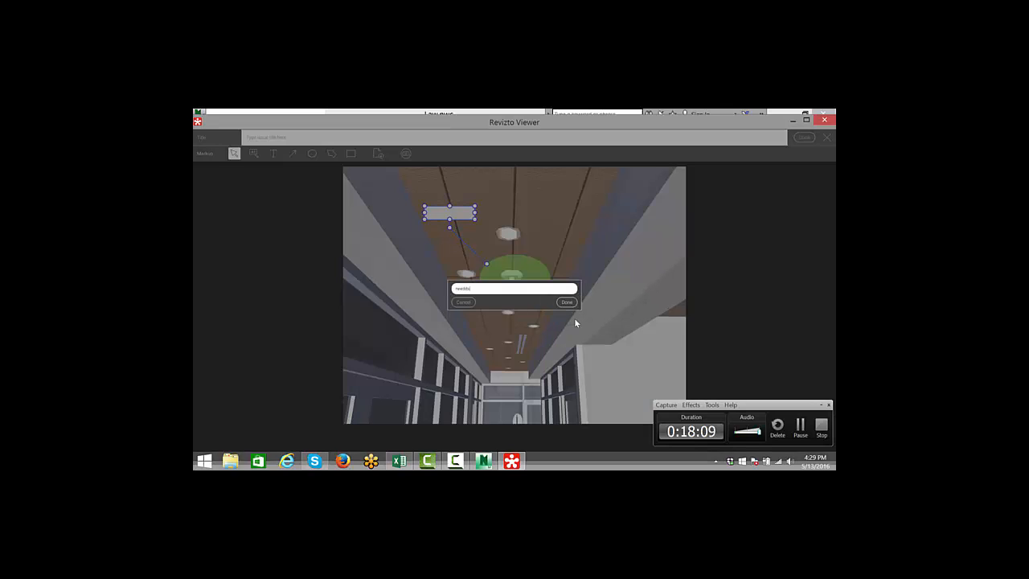
key("BackSpace")
key("BackSpace")
type("to be removed")
key("Return")
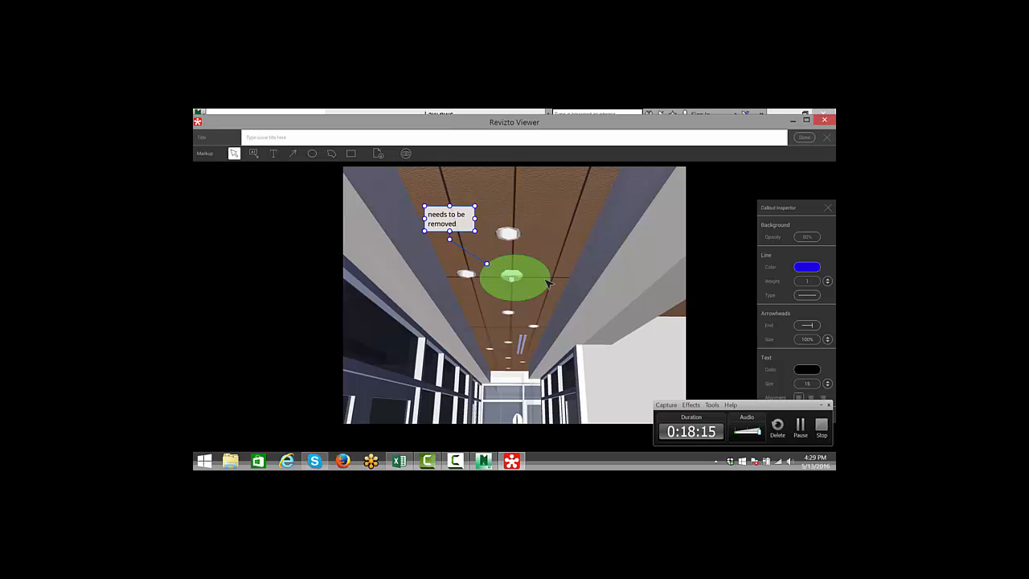
- Title the issue "FP issue" and finish creating it
left_click(271, 143)
type("FP issue")
left_click(804, 137)
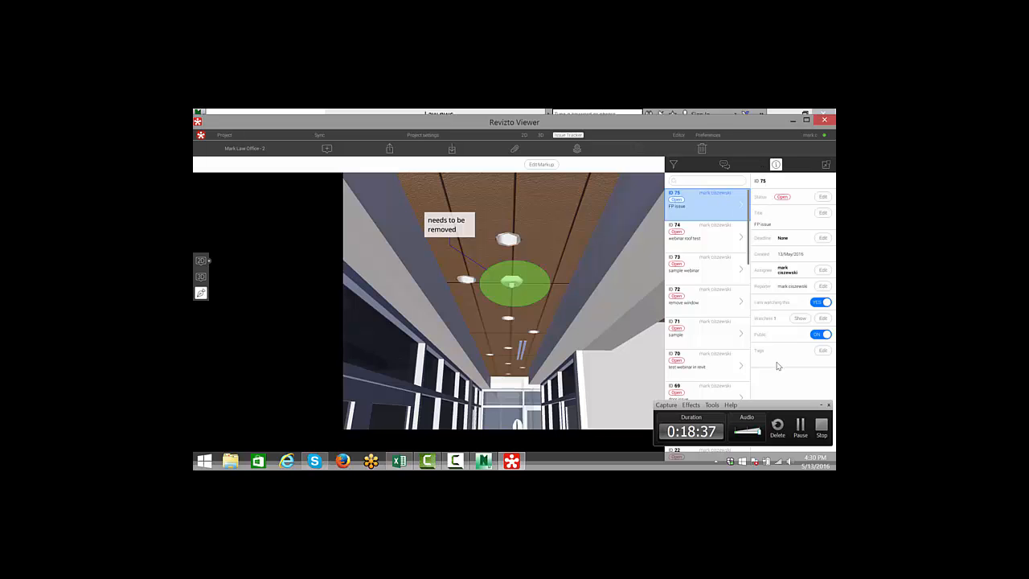
- Edit the FP issue's markup to add a rectangle on the ceiling near the upper right, then save the change
left_click(724, 164)
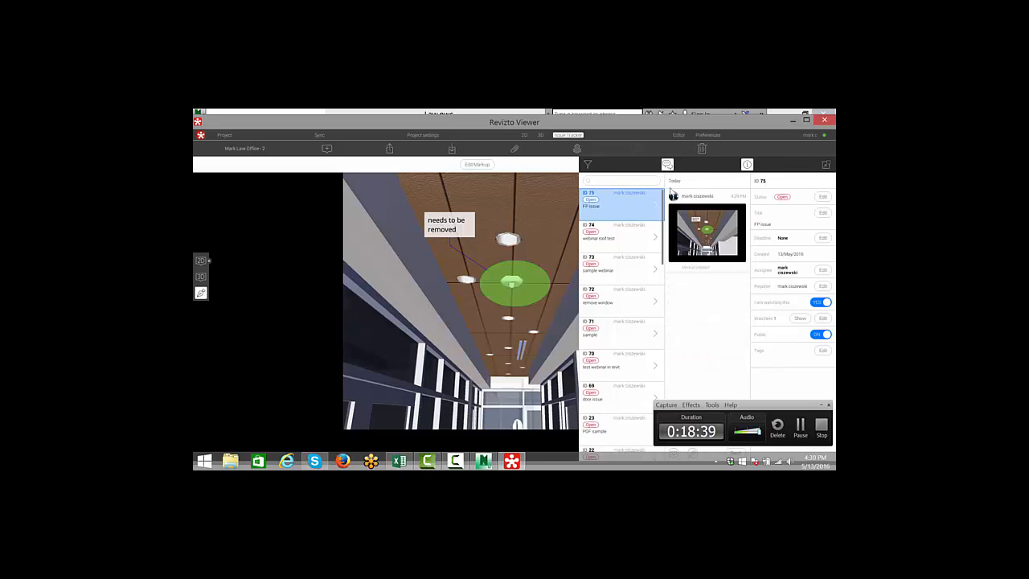
left_click(470, 164)
left_click(313, 138)
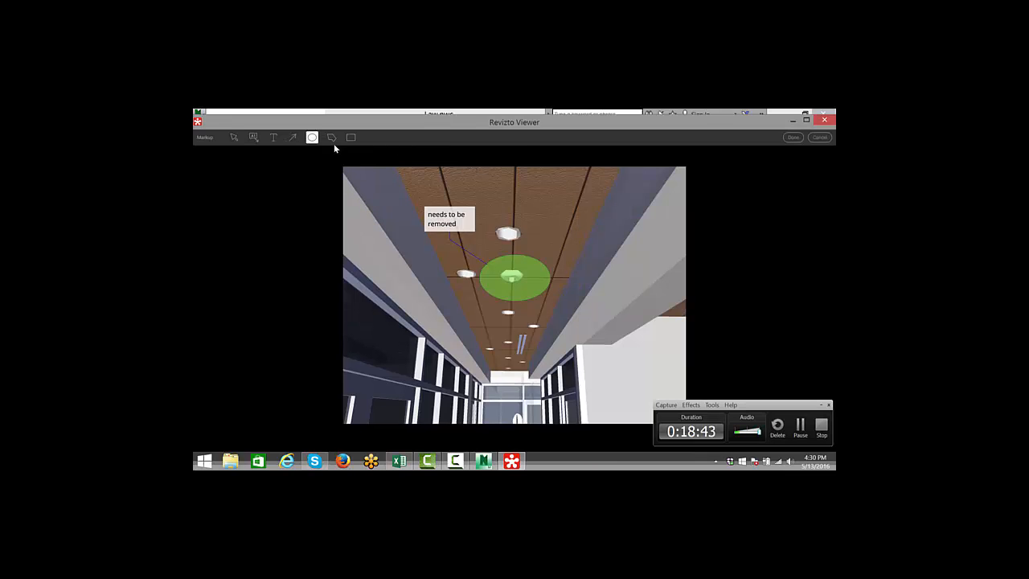
left_click(350, 137)
mouse_move(593, 235)
left_mouse_down()
mouse_move(616, 249)
mouse_move(580, 215)
left_mouse_up()
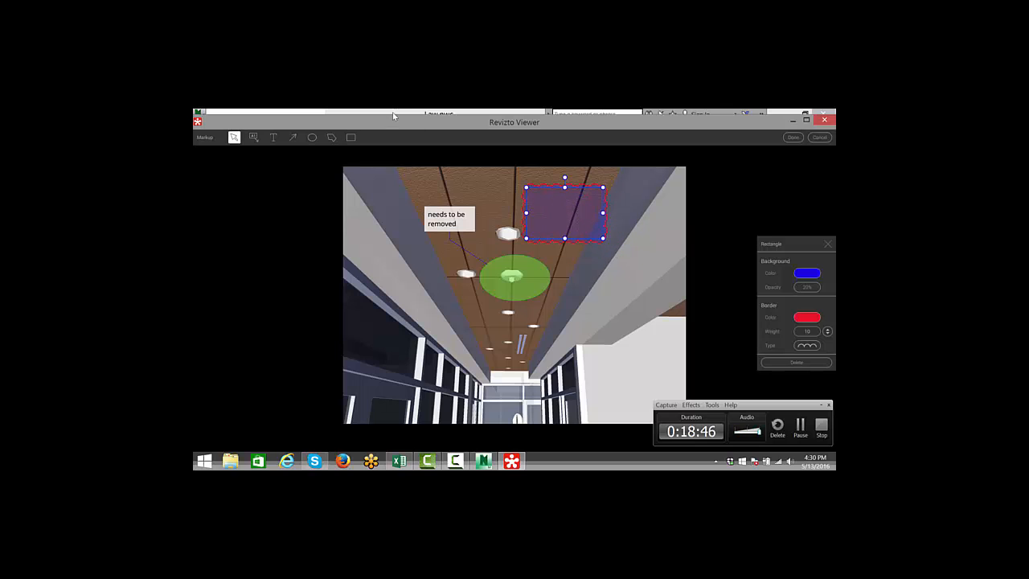
left_click(793, 137)
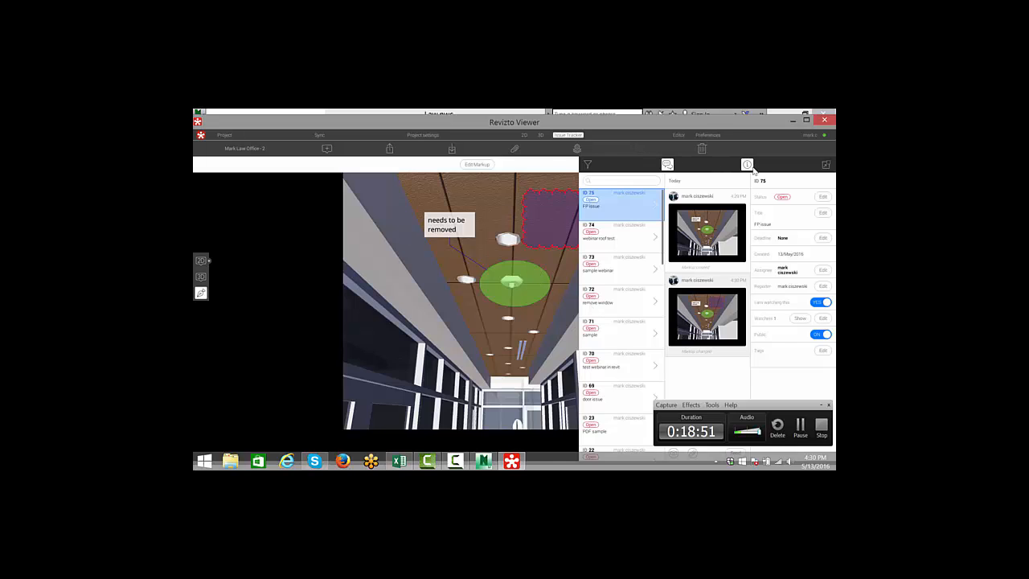
left_click(748, 165)
left_click(724, 165)
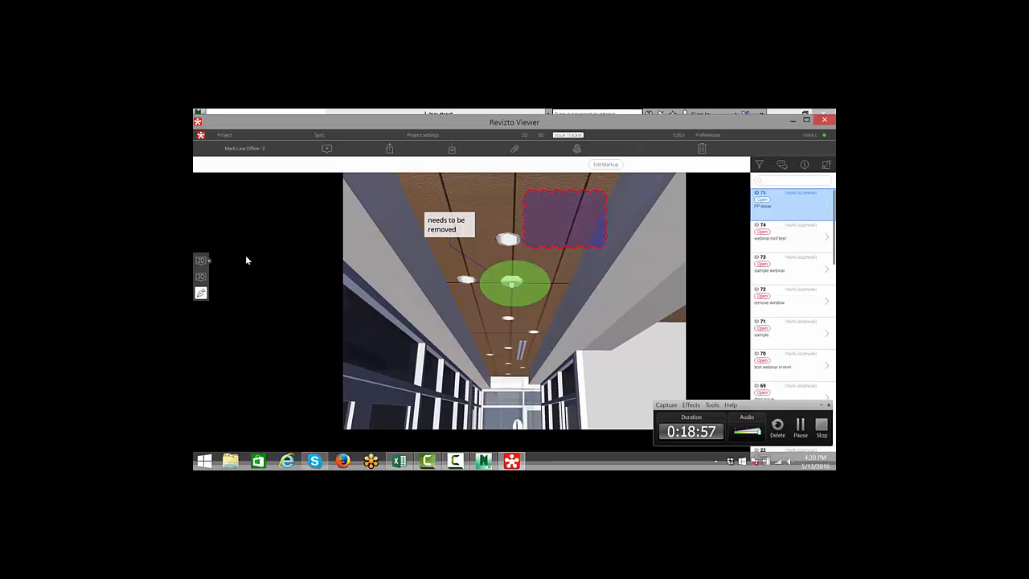
- Open the E201 - Level 1 Power Plan sheet from the sheet list and zoom into it
left_click(201, 262)
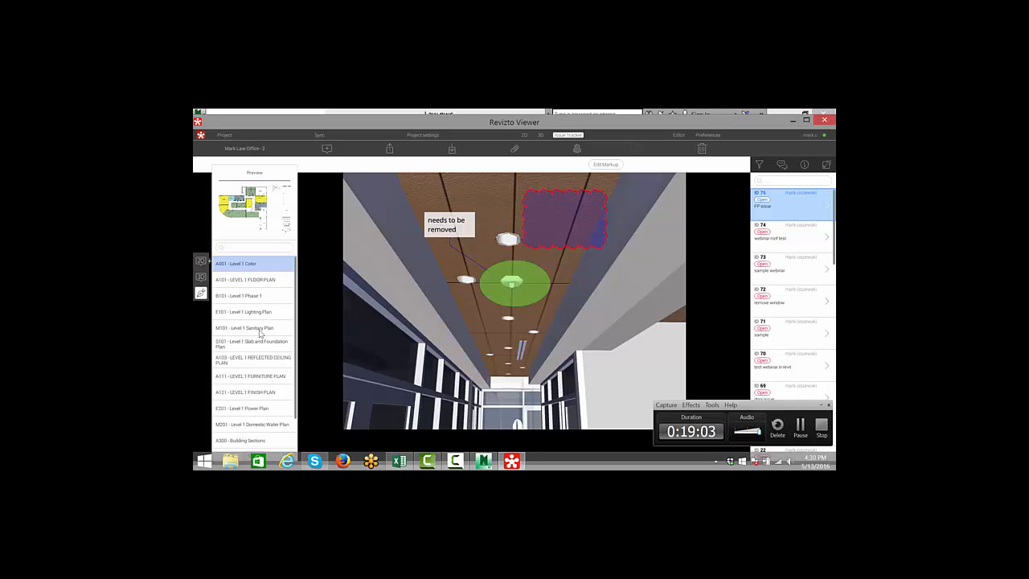
scroll(260, 330, "down", 2)
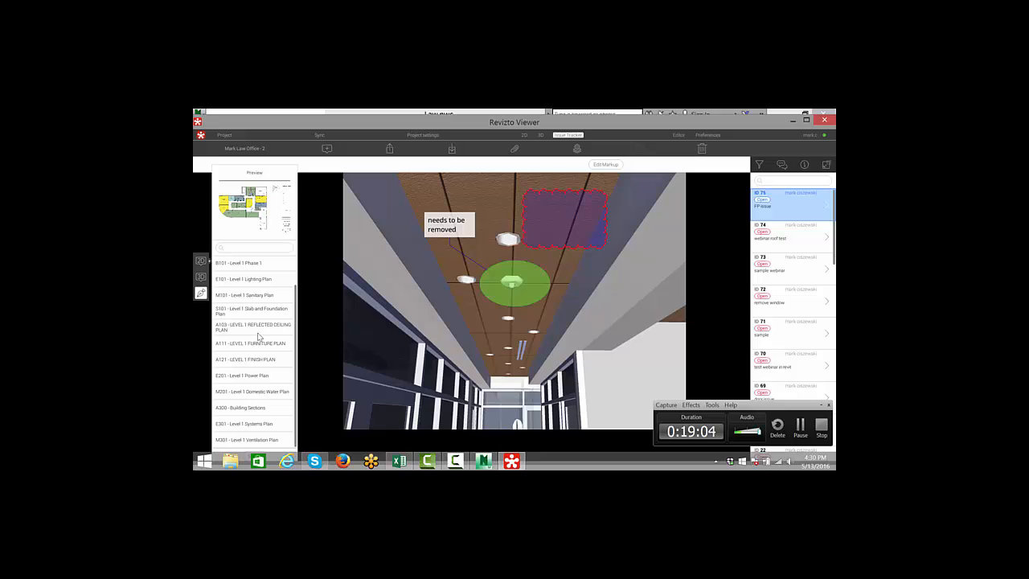
left_click(257, 378)
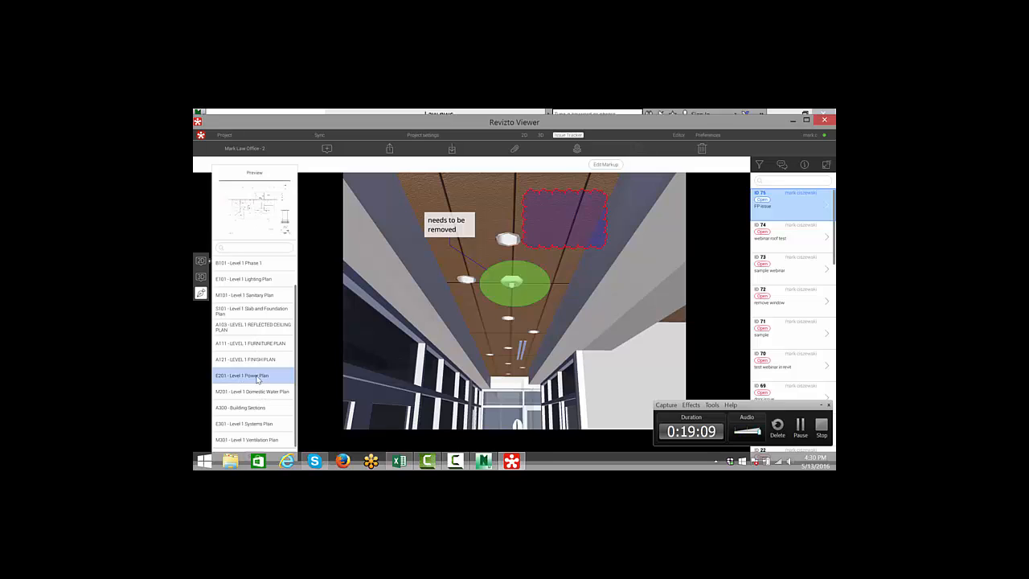
double_click(257, 378)
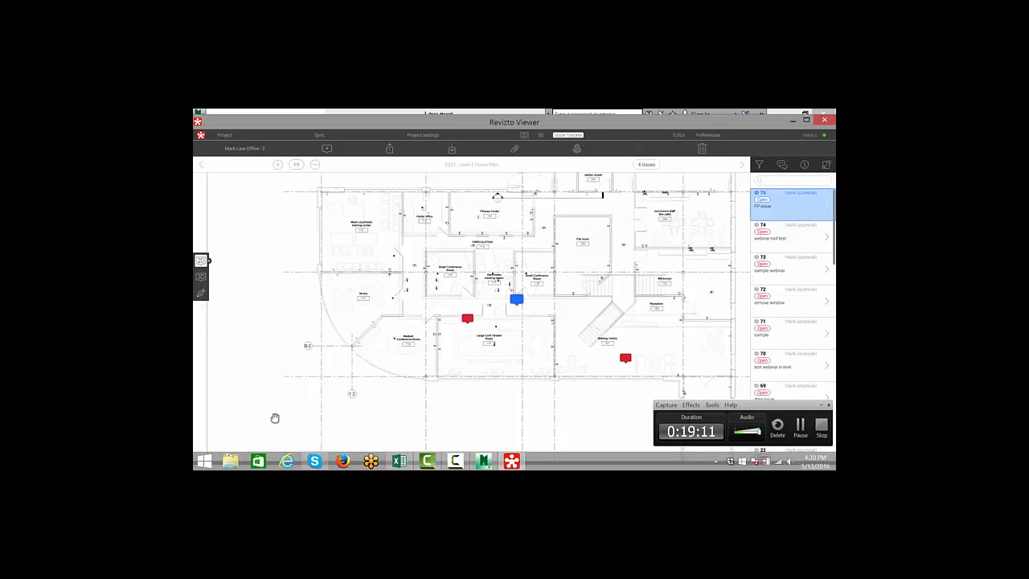
scroll(514, 299, "up", 3)
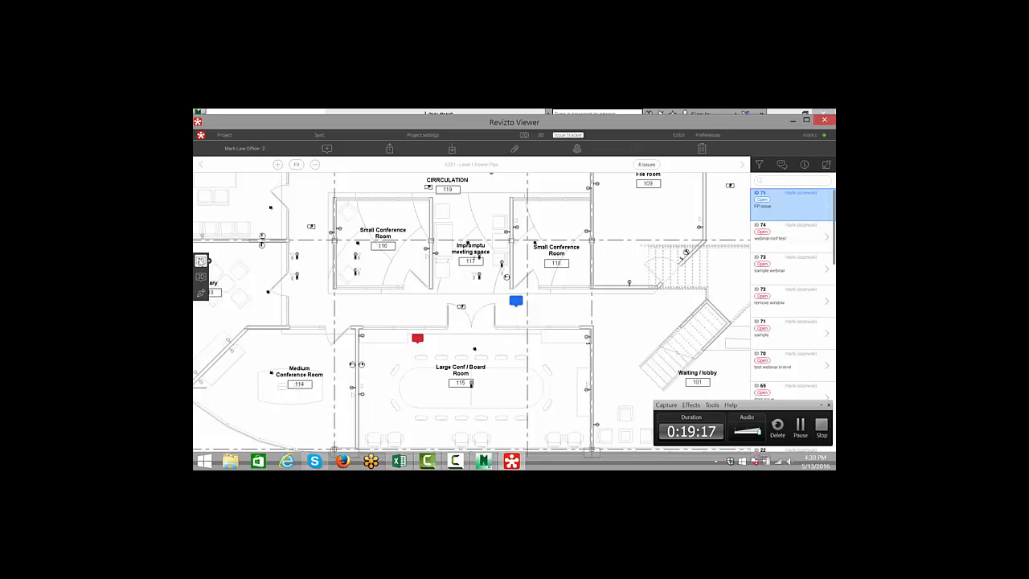
- Open the E101 - Level 1 Lighting Plan sheet and zoom into it
left_click(201, 262)
left_click(256, 279)
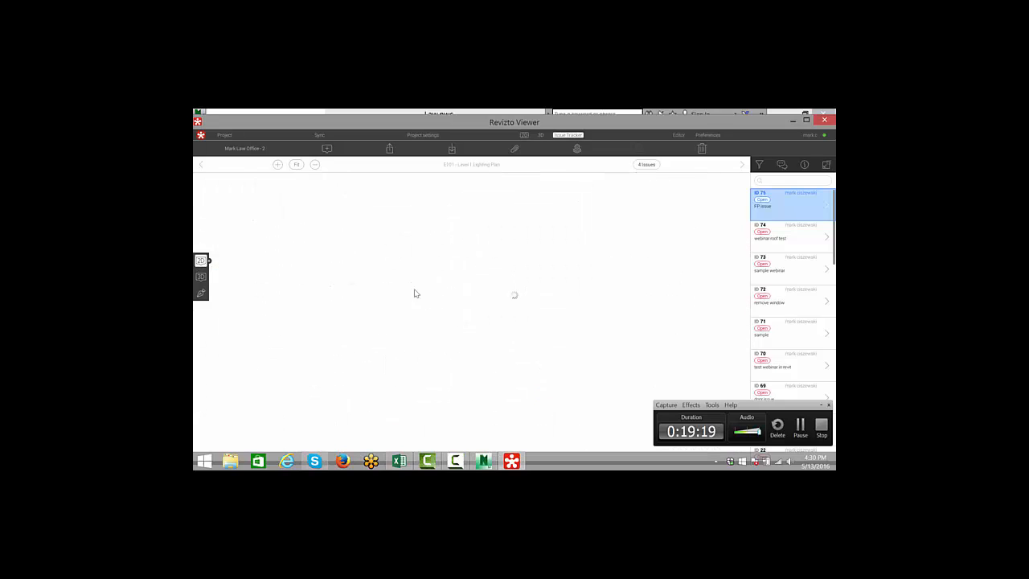
scroll(505, 307, "up", 3)
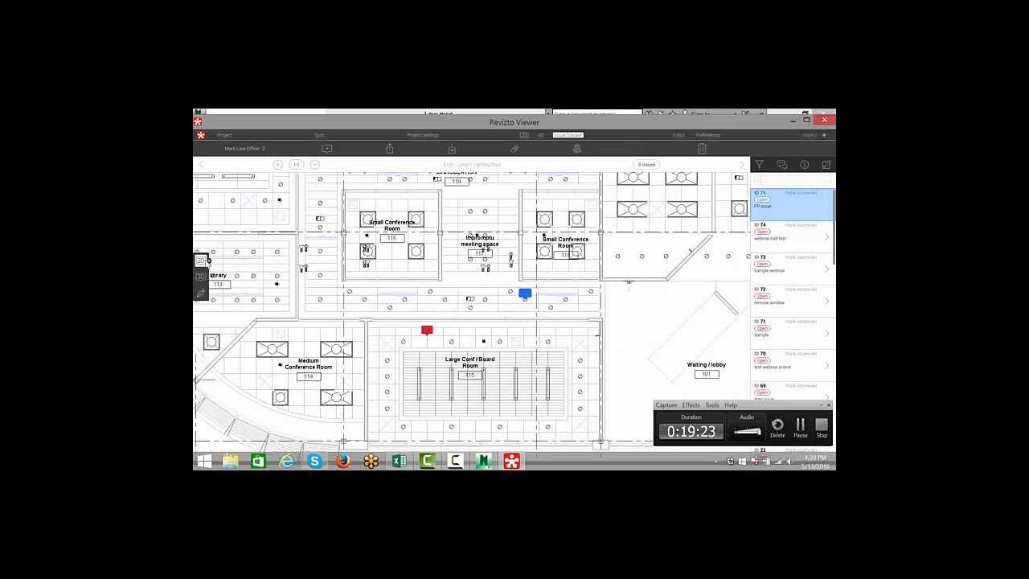
- Switch to the 3D view, select the ceiling fire alarm device and review its properties, then close the properties panel
left_click(201, 278)
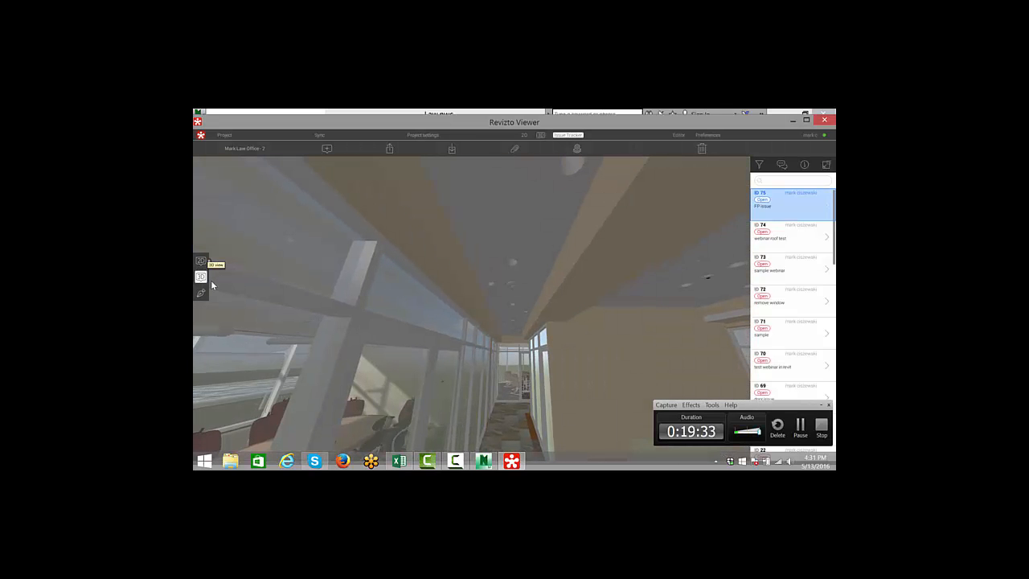
left_click_drag(512, 287, 516, 288)
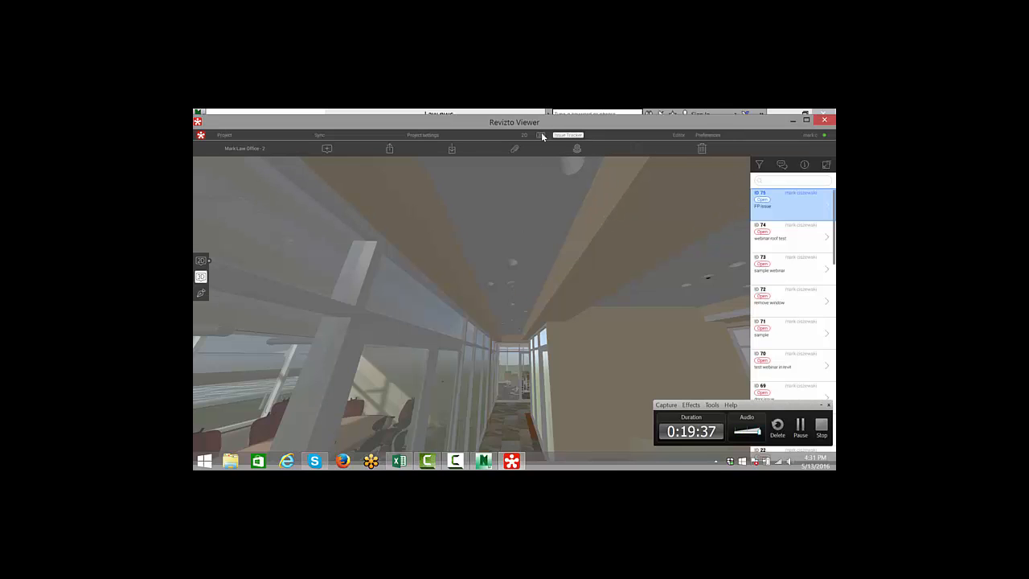
left_click(540, 134)
left_click(513, 286)
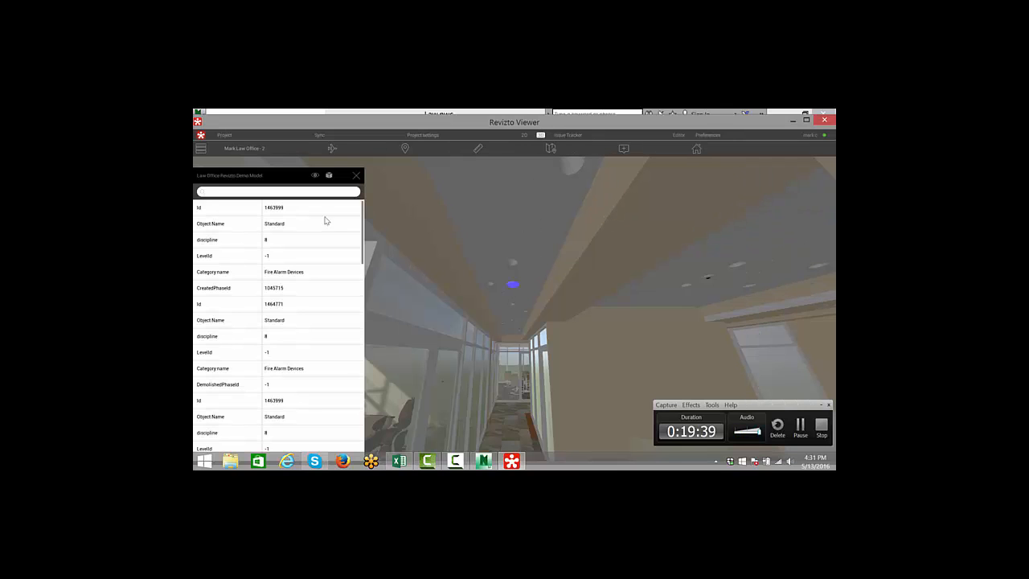
scroll(309, 241, "down", 5)
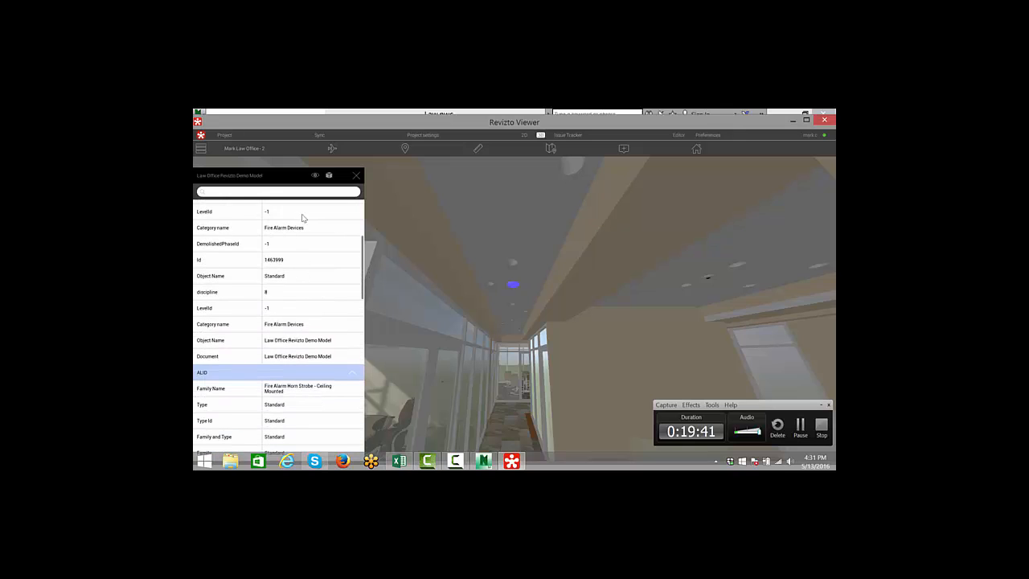
scroll(307, 306, "down", 4)
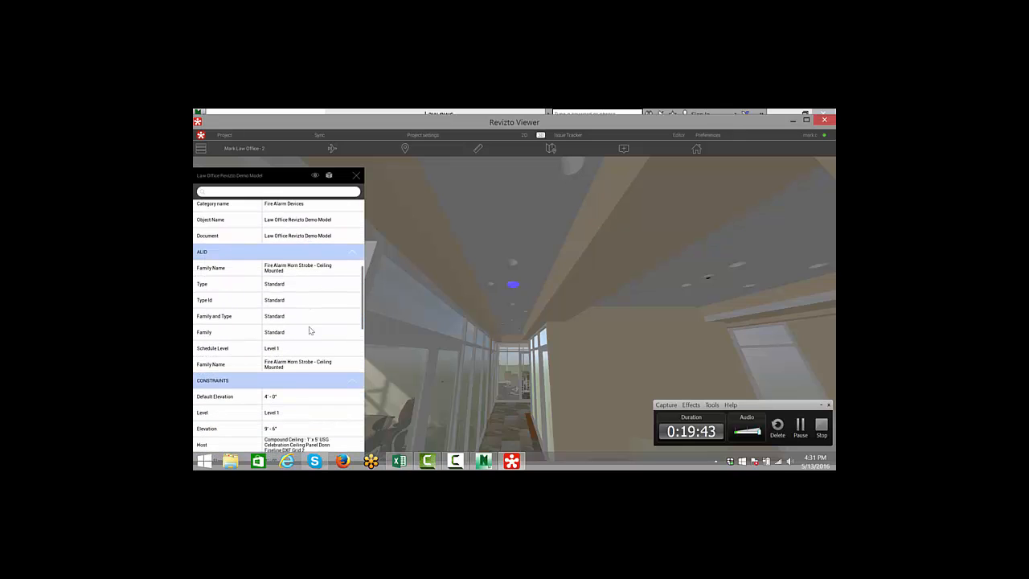
scroll(310, 331, "down", 10)
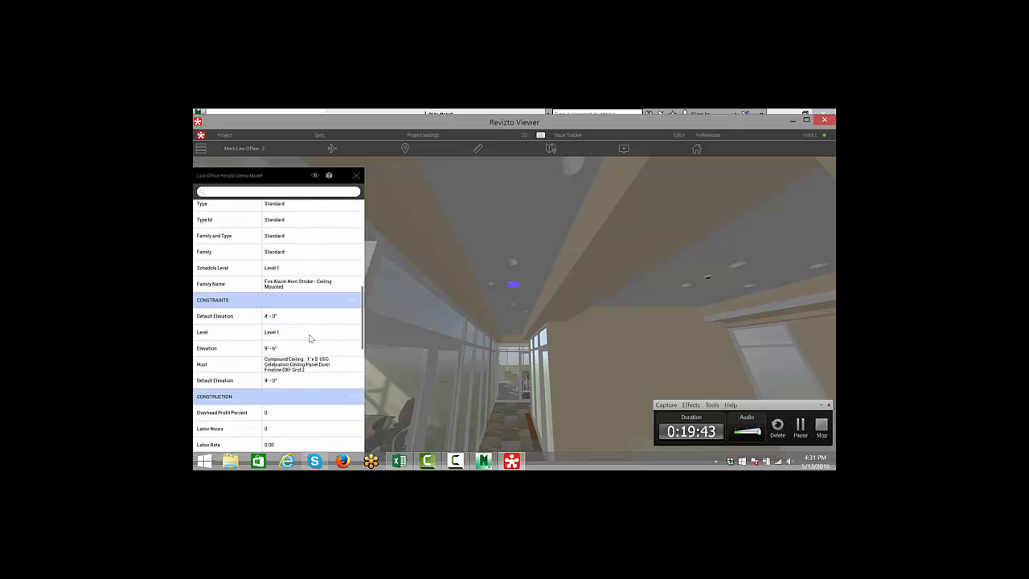
left_click(357, 176)
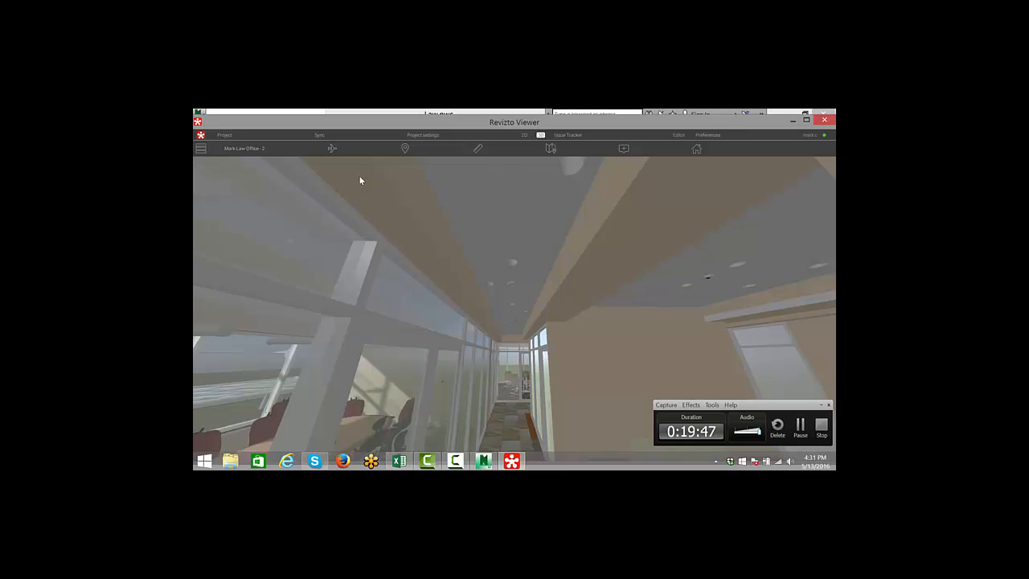
- Switch to Navisworks and open the Revizto Issue Tracker from the Revizto 4 ribbon
scroll(522, 393, "up", 2)
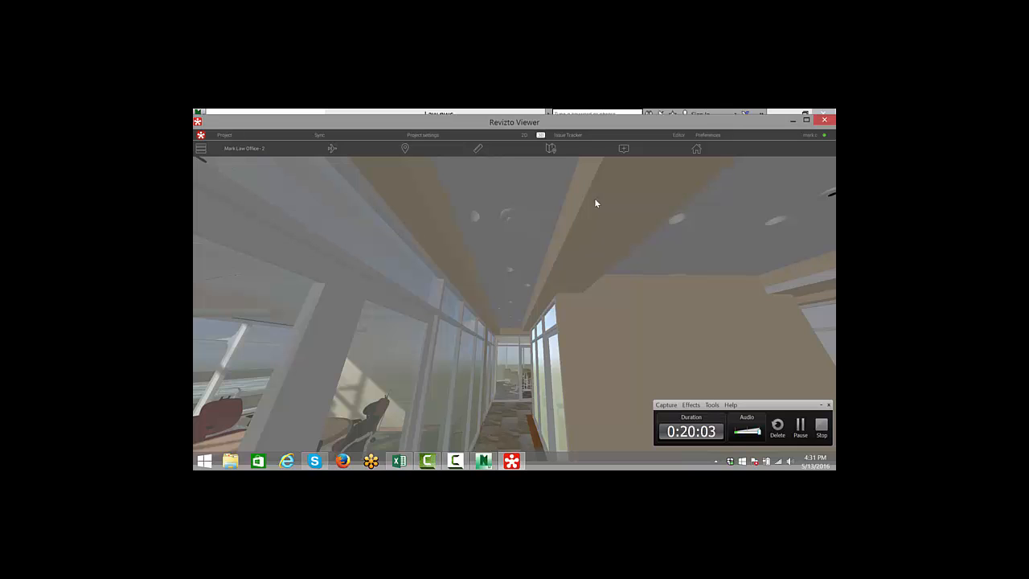
left_click(484, 462)
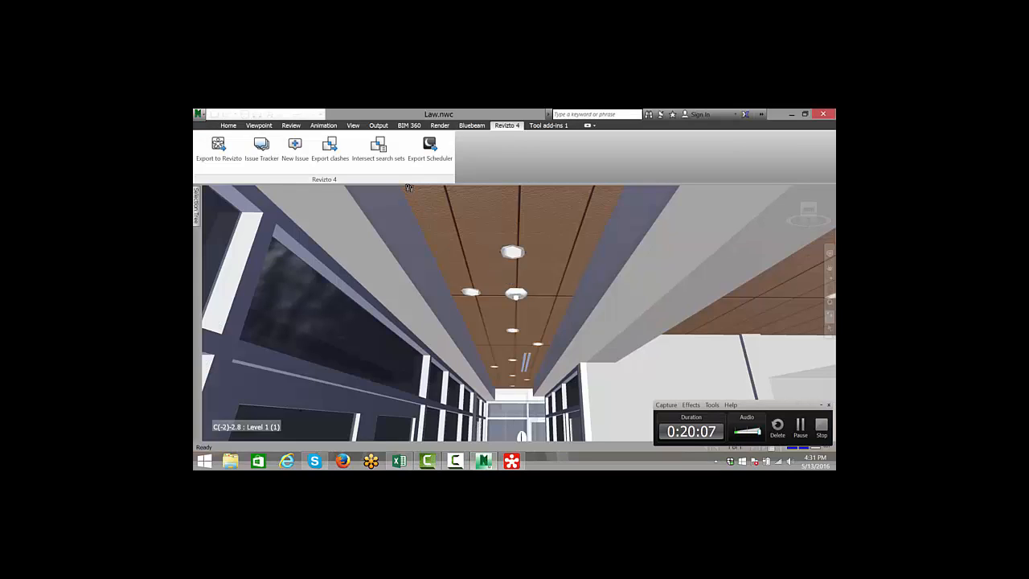
left_click(261, 146)
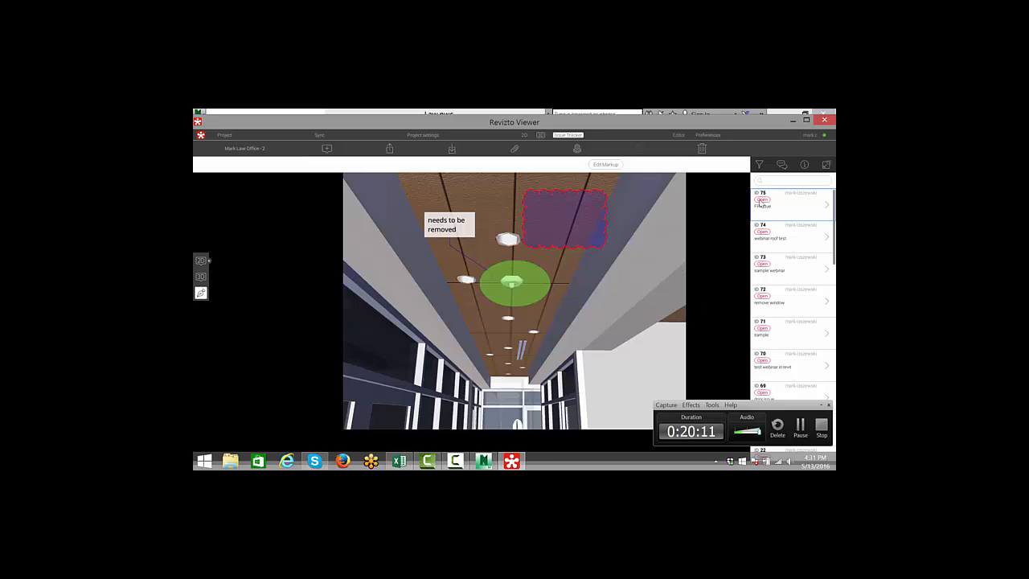
- Browse the webinar roof test and sample webinar issues to view their markups on the model and sheet
left_click(798, 240)
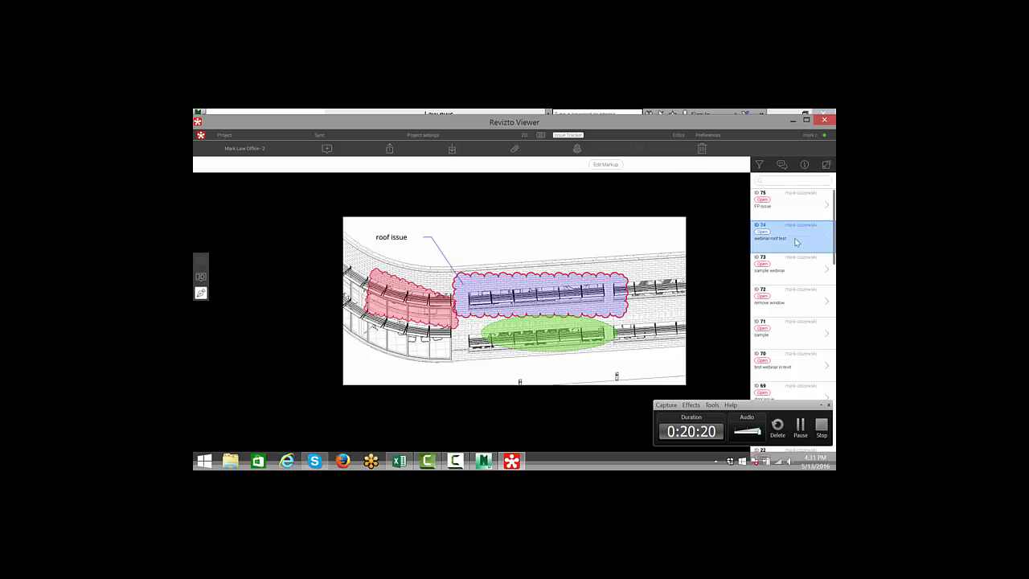
left_click(777, 281)
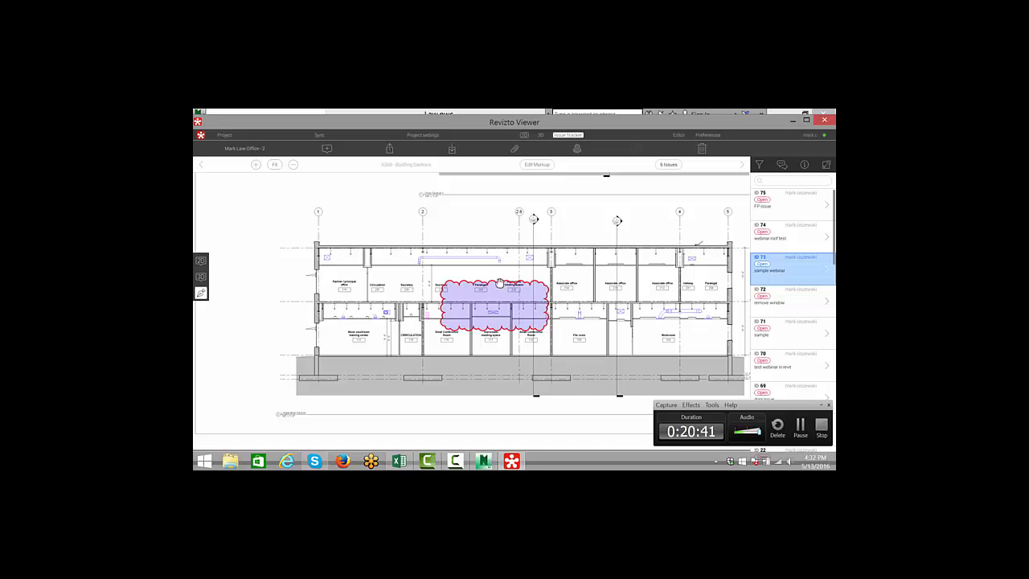
scroll(500, 283, "down", 3)
scroll(500, 284, "up", 5)
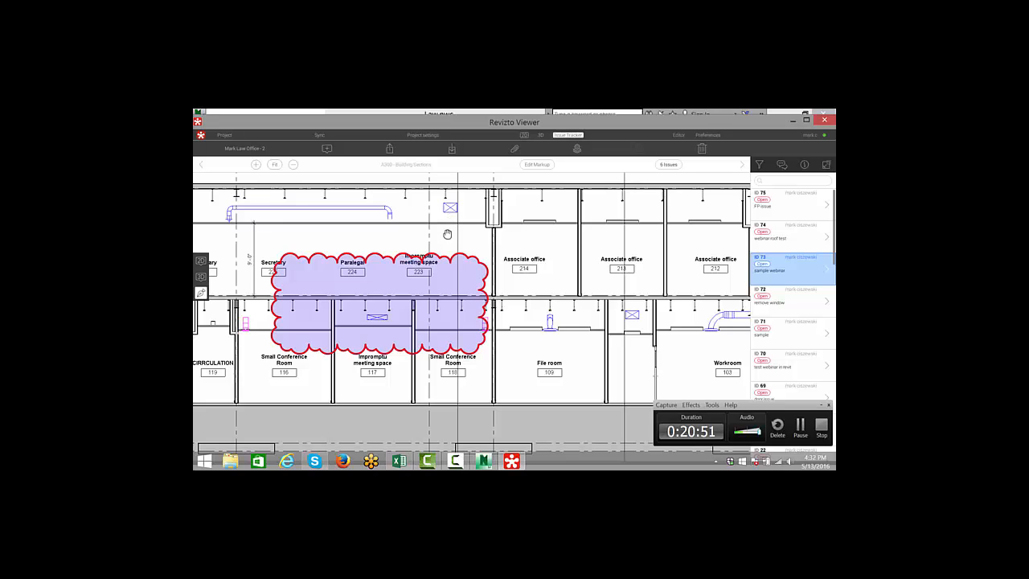
scroll(446, 234, "down", 3)
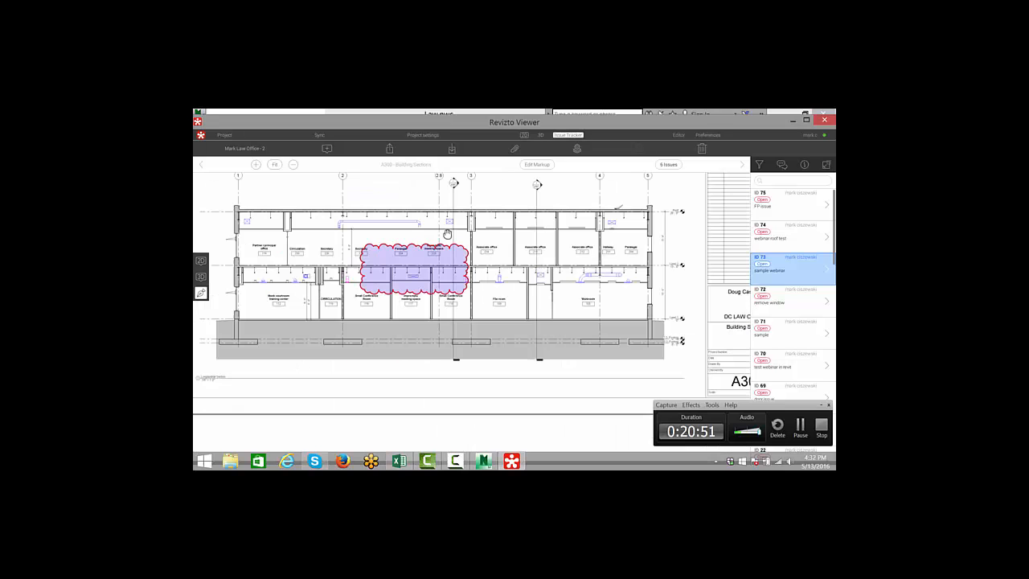
left_click(201, 276)
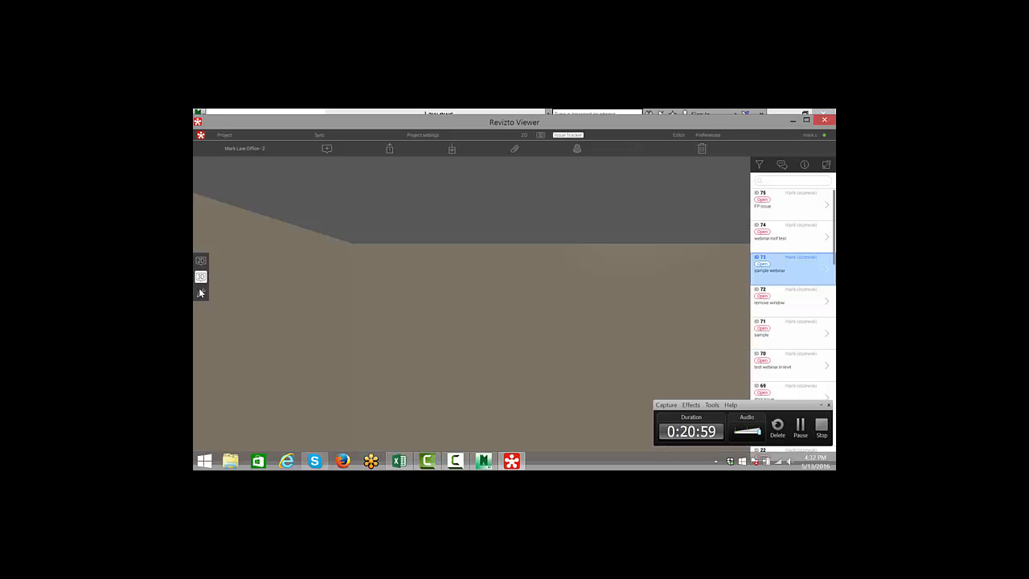
left_click(201, 293)
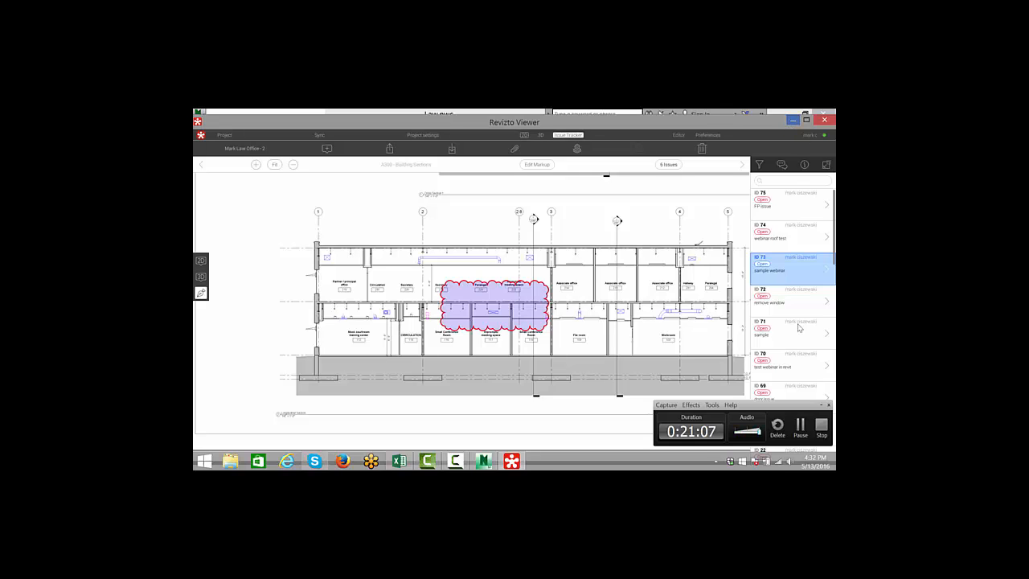
- Switch to Revit and open the Issue Tracker from the Revizto 4 tab
left_click(799, 430)
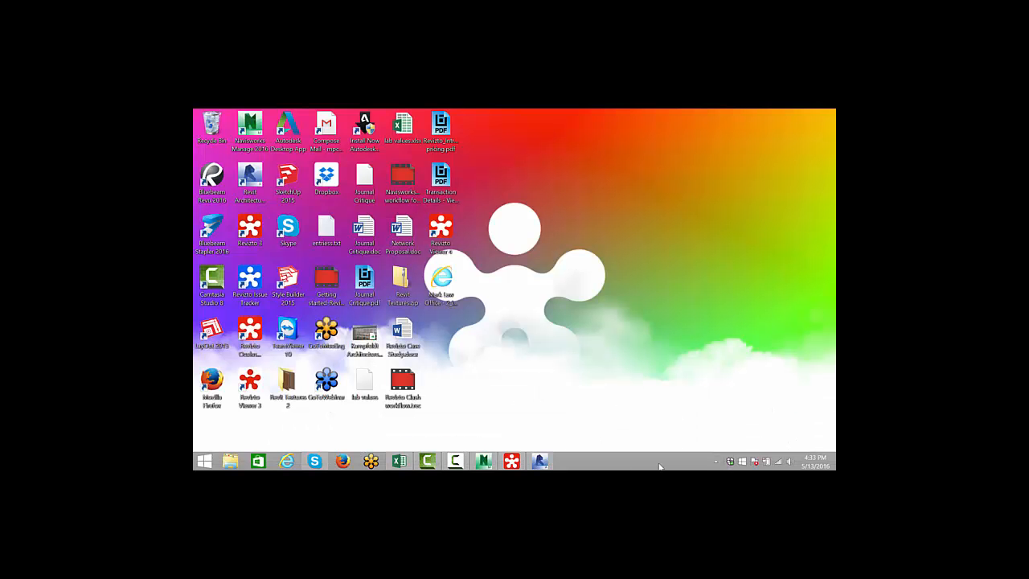
left_click(541, 462)
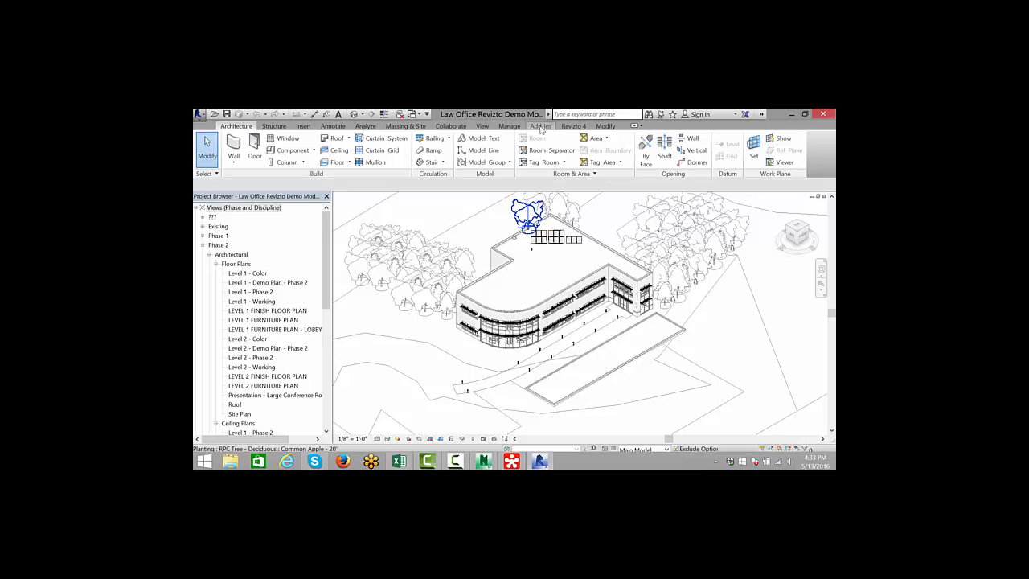
left_click(573, 126)
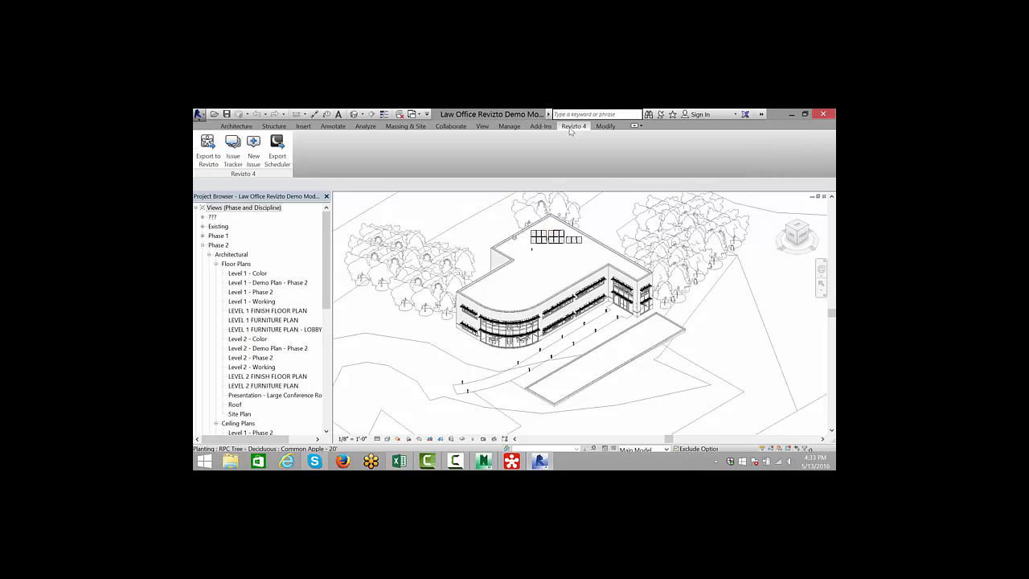
left_click(233, 155)
left_click(235, 151)
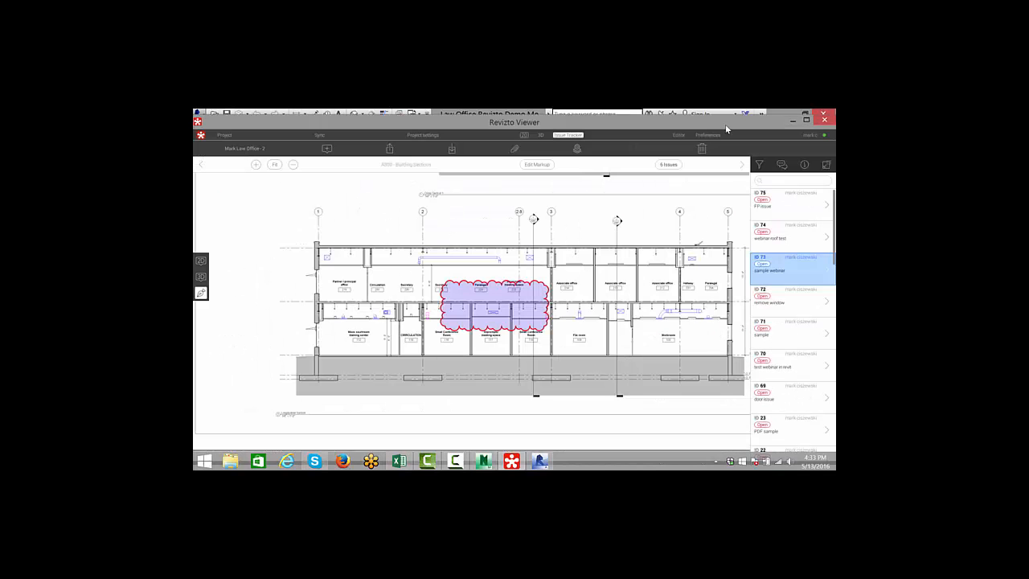
- Move the viewer window aside and select the sample webinar issue to navigate Revit to its sheet
left_click_drag(693, 127, 233, 122)
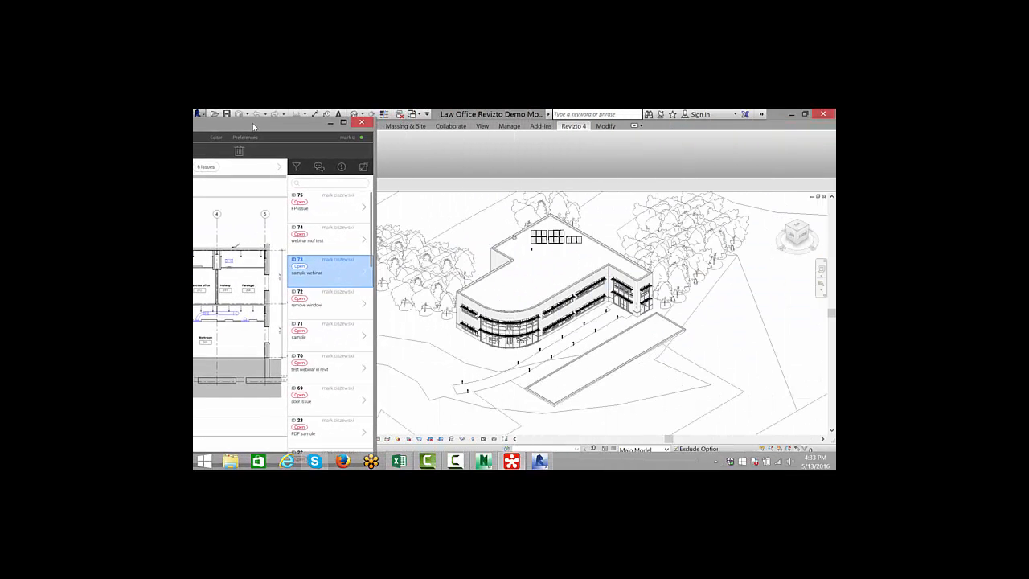
left_click(328, 269)
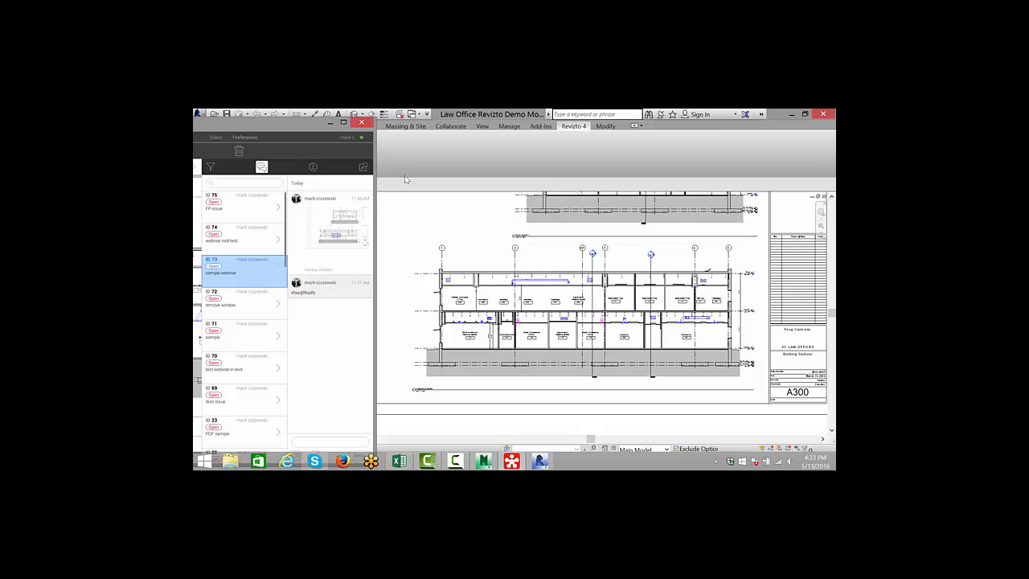
left_click_drag(295, 124, 627, 119)
scroll(391, 284, "up", 3)
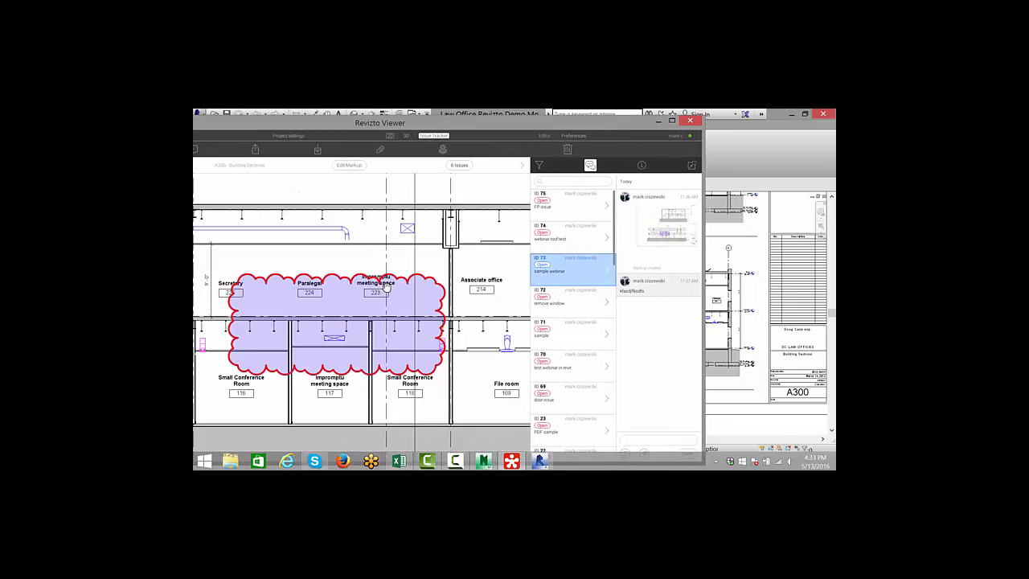
scroll(392, 283, "down", 3)
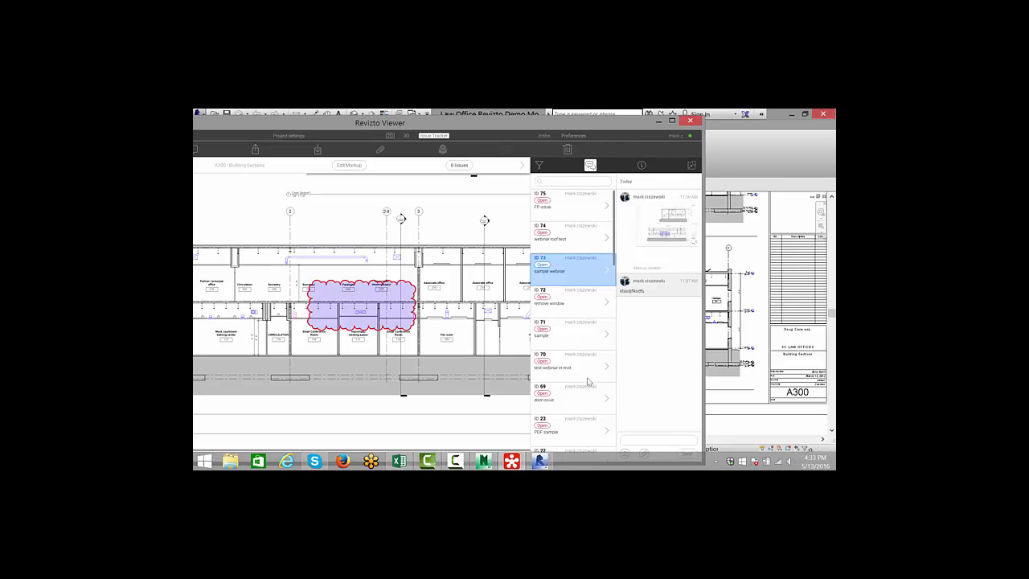
- Open the sample webinar issue's details, then zoom into the linked sheet in Revit
left_click(642, 165)
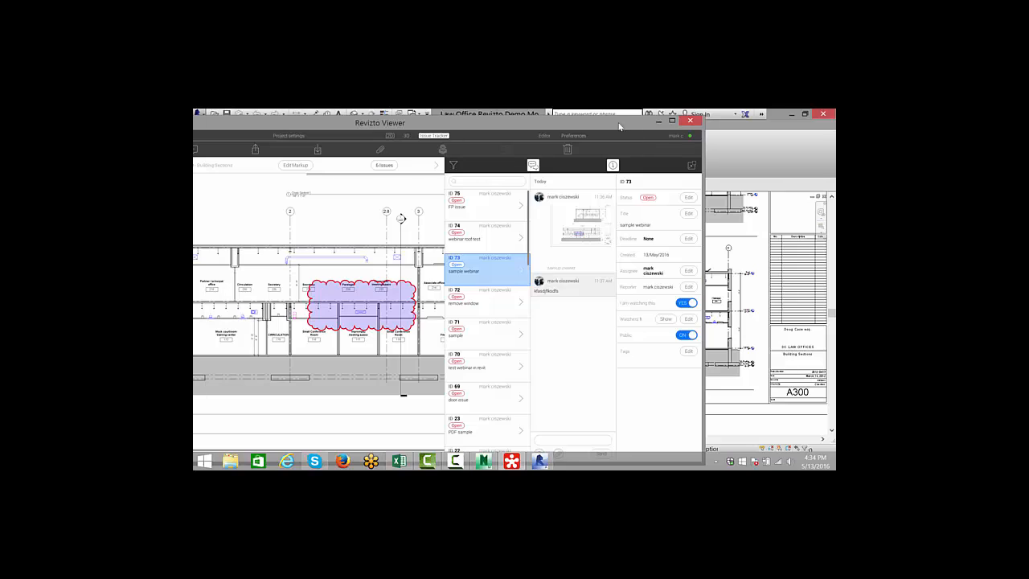
left_click_drag(619, 126, 348, 133)
left_click(463, 211)
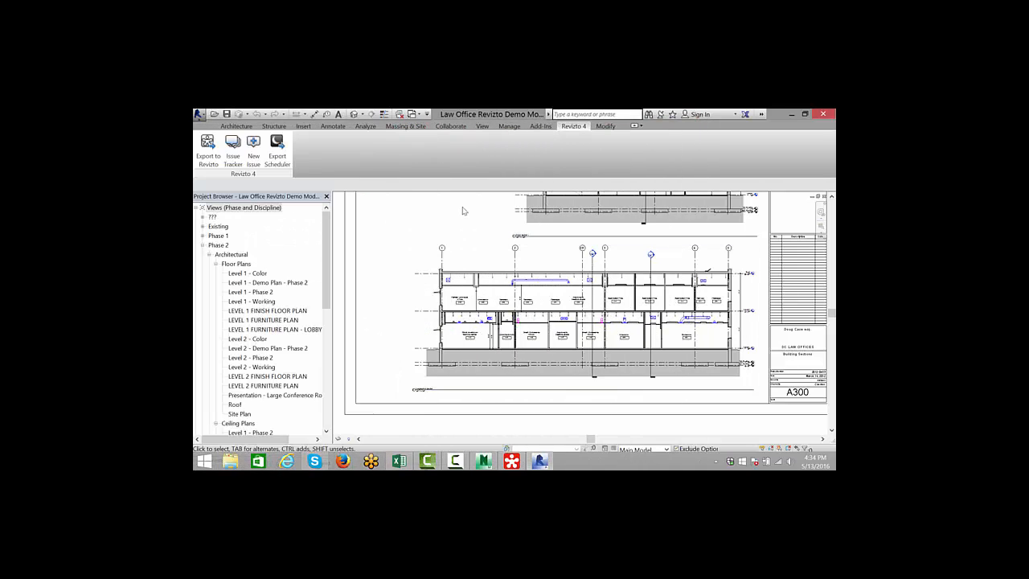
scroll(572, 342, "up", 2)
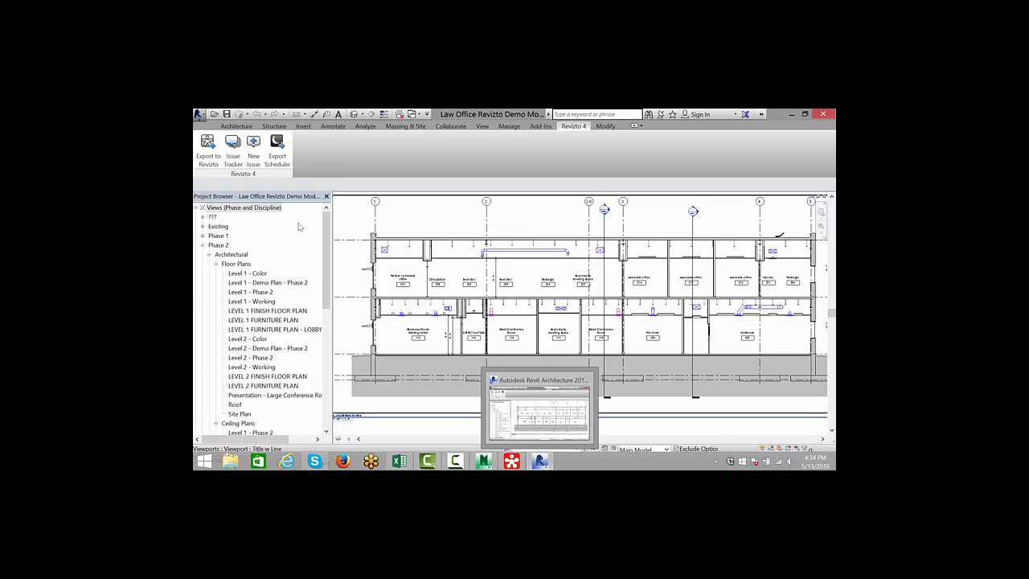
- Reopen the Issue Tracker and select the FP issue to jump Revit to its 3D ceiling view
left_click(233, 152)
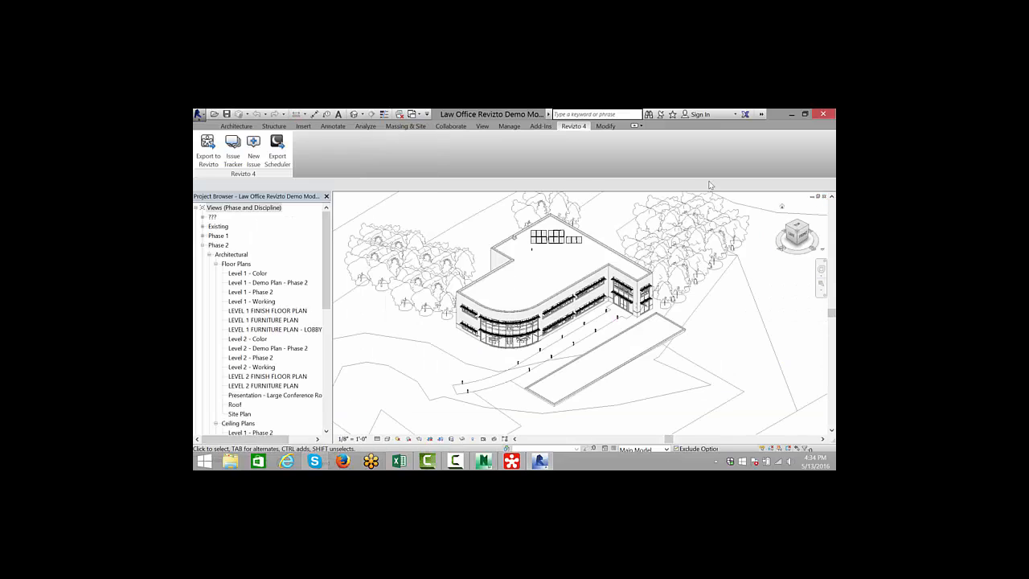
left_click(511, 460)
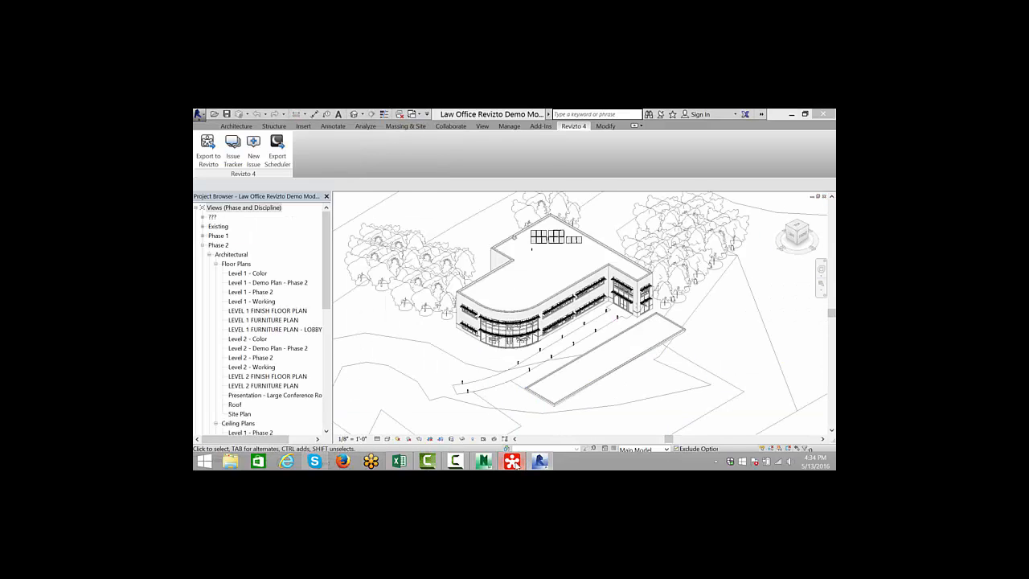
left_click_drag(300, 133, 518, 128)
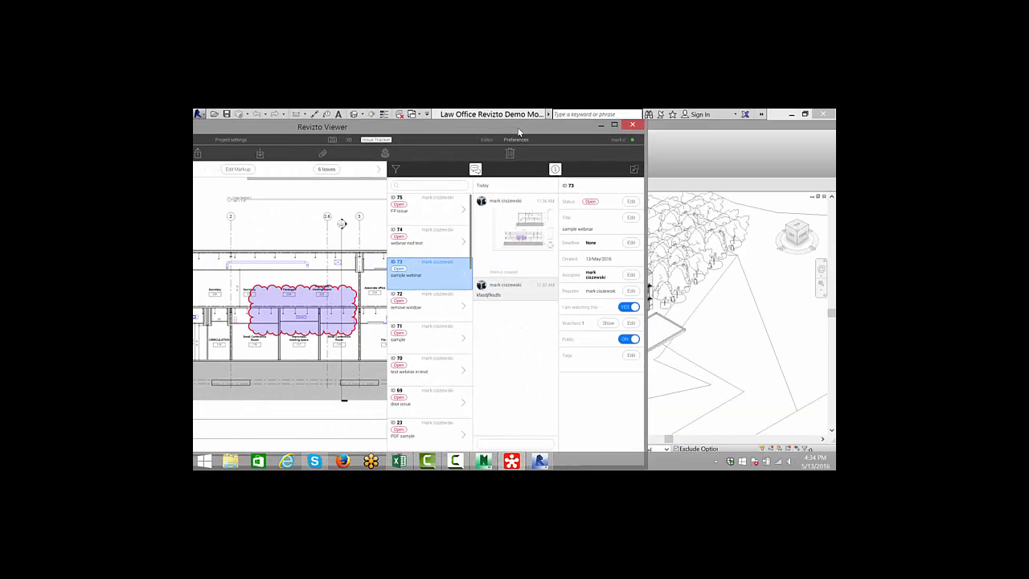
left_click(411, 246)
left_click(428, 208)
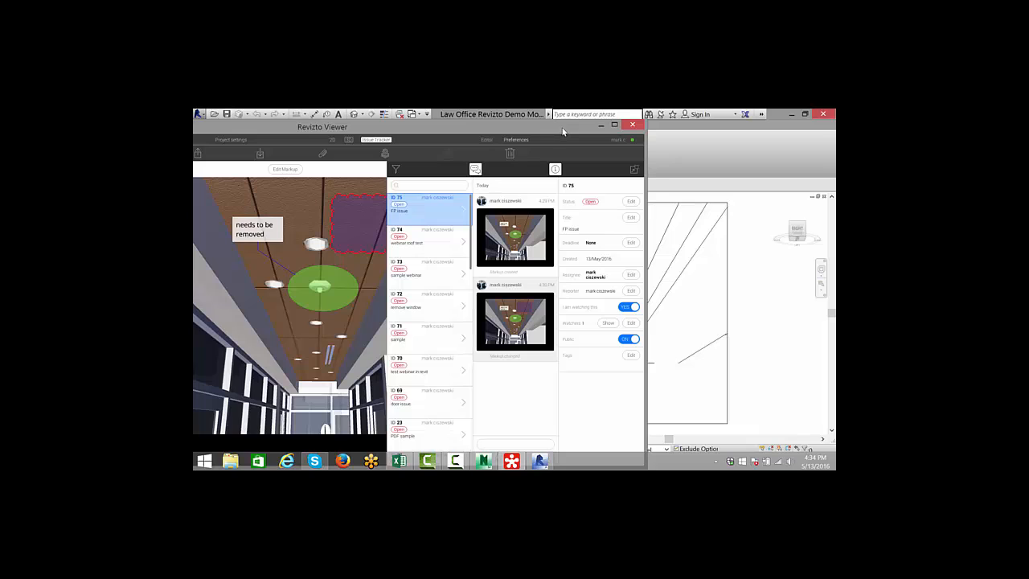
left_click_drag(562, 131, 367, 146)
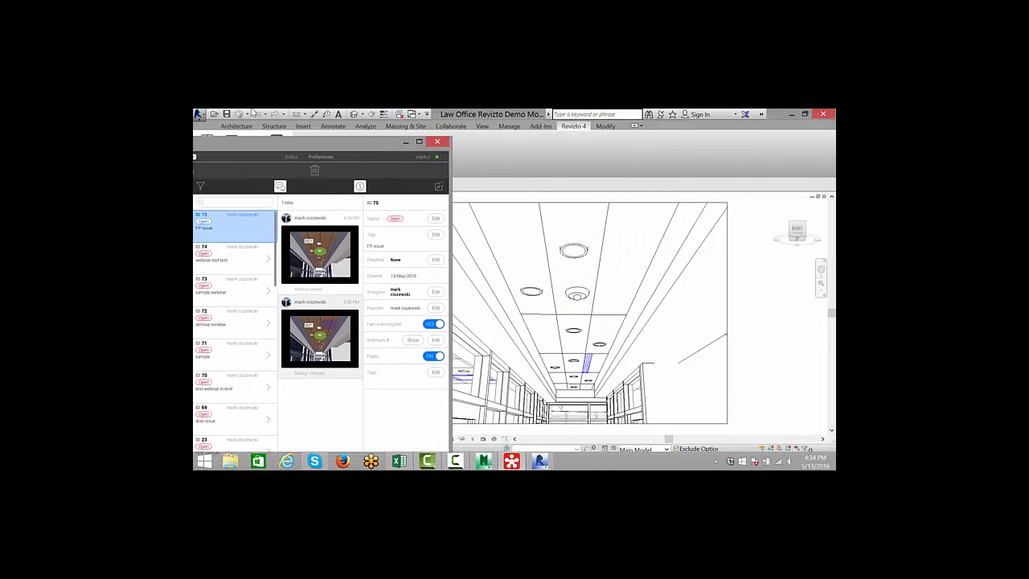
- Move the Revizto Viewer window back over Revit and maximize it
left_click_drag(276, 145, 534, 133)
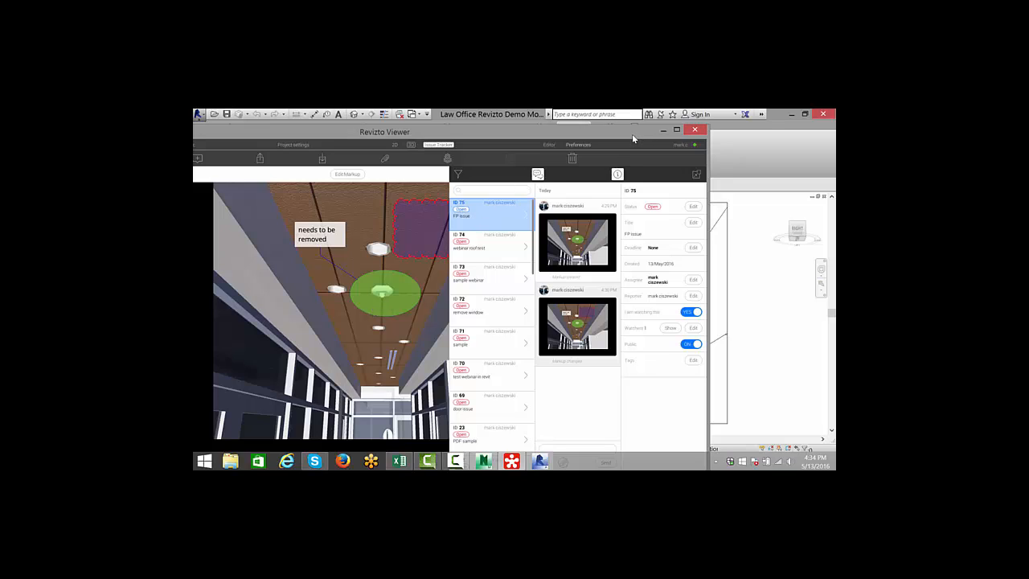
left_click_drag(633, 139, 390, 143)
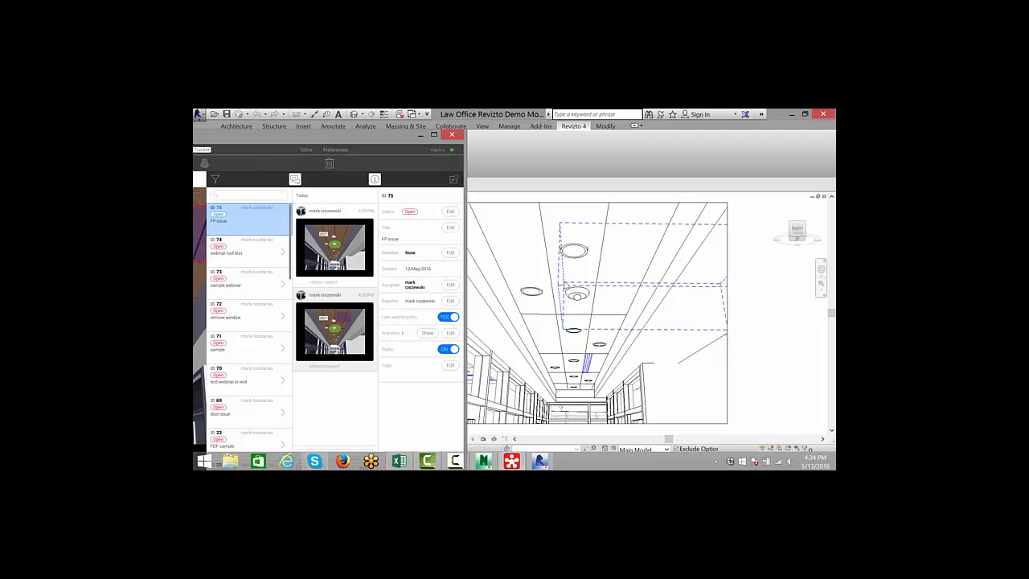
left_click_drag(410, 141, 563, 151)
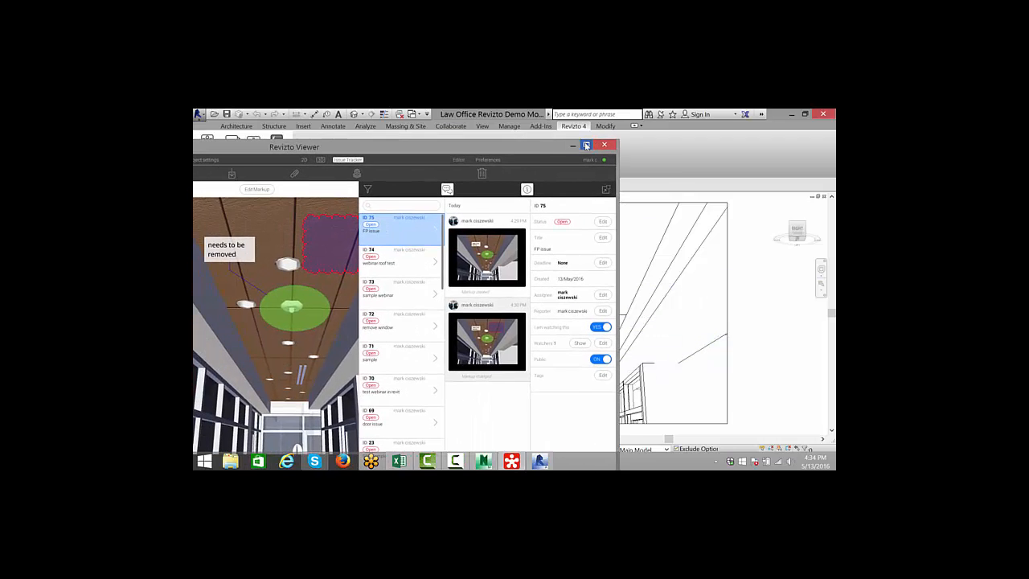
left_click(586, 145)
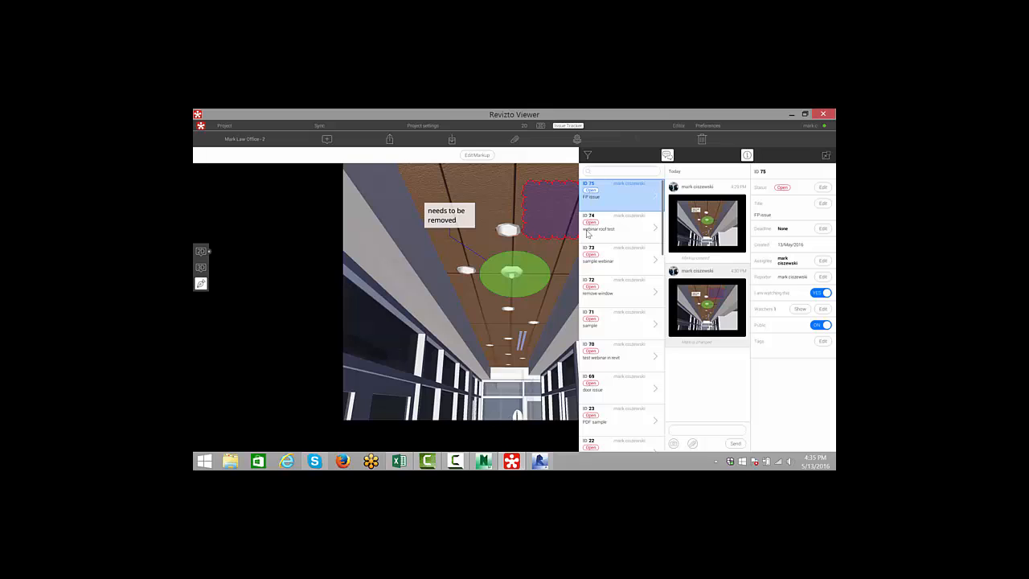
- Switch the viewer to 2D sheets and open the E102 - Level 2 Lighting Plan sheet from the sheet list
left_click(522, 126)
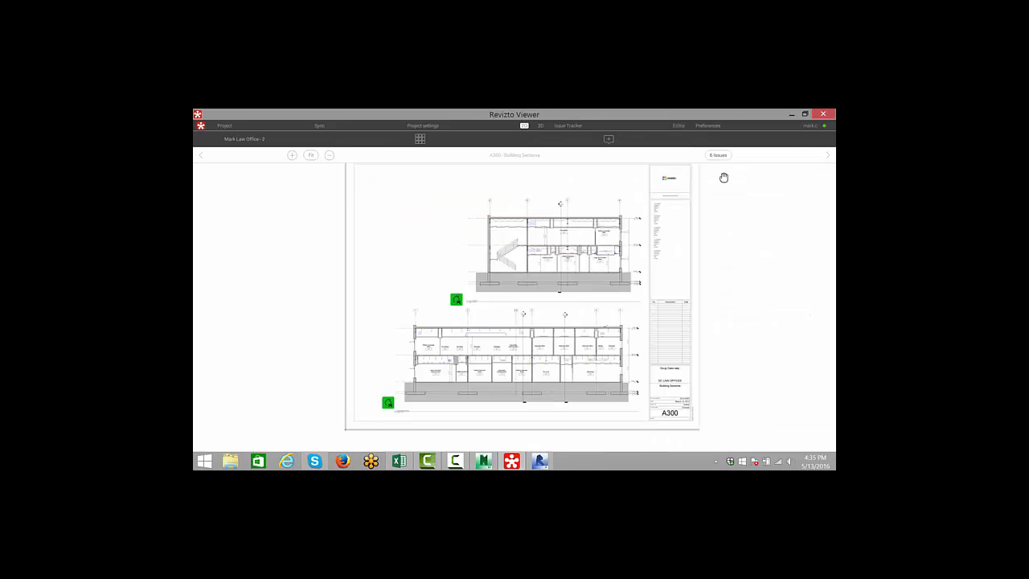
left_click(420, 138)
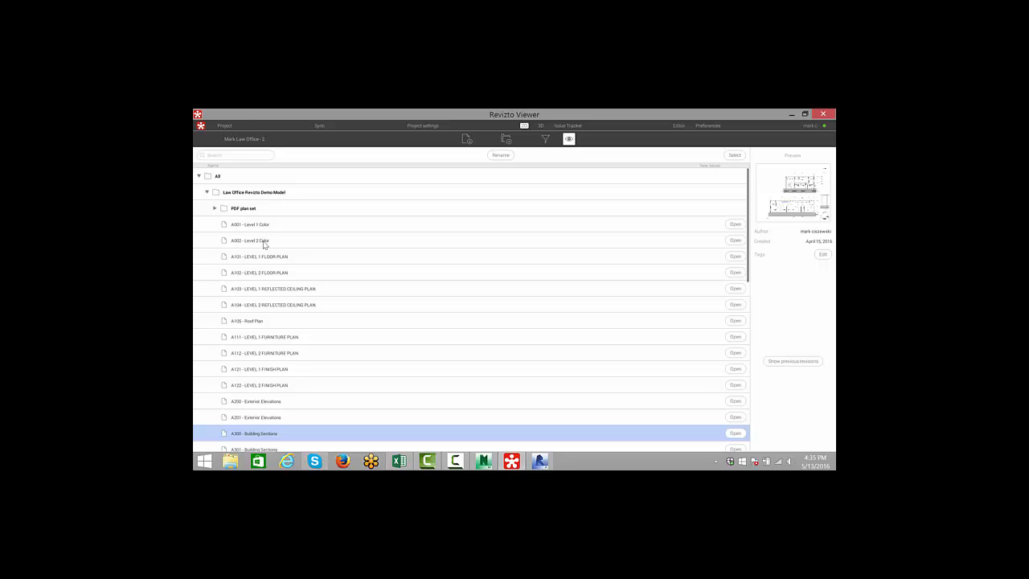
scroll(273, 294, "down", 3)
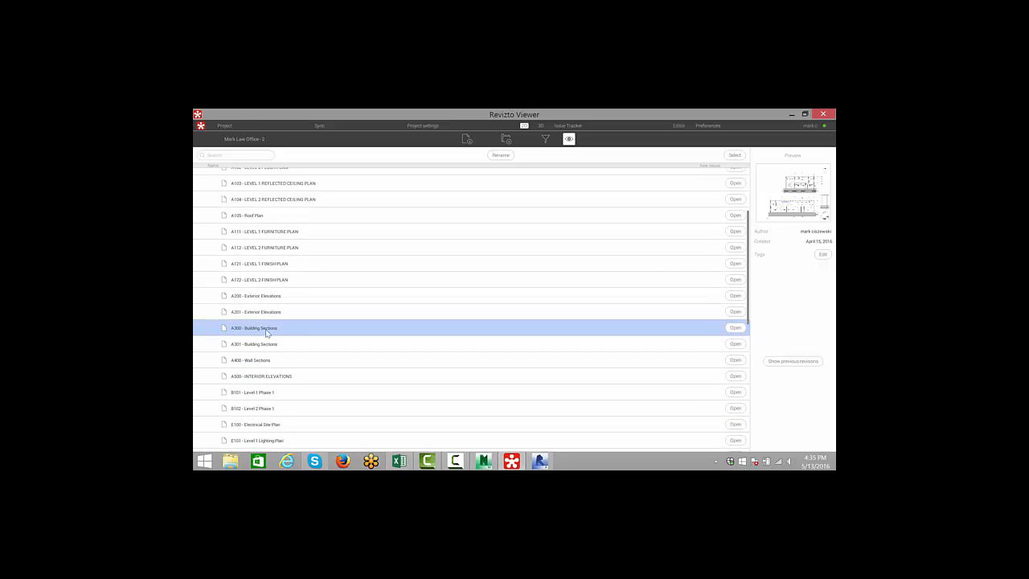
scroll(266, 378, "down", 1)
scroll(271, 417, "down", 1)
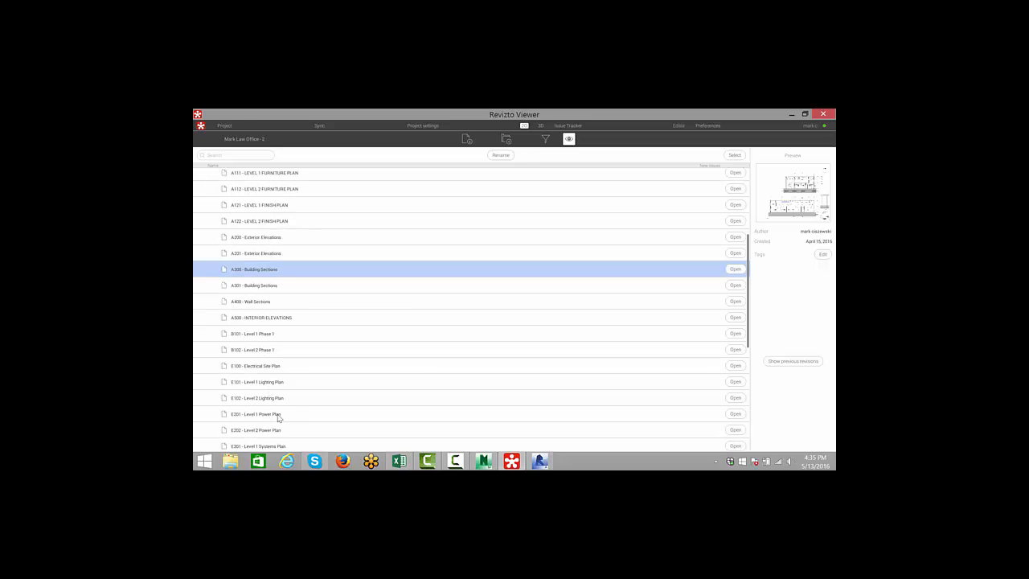
double_click(278, 399)
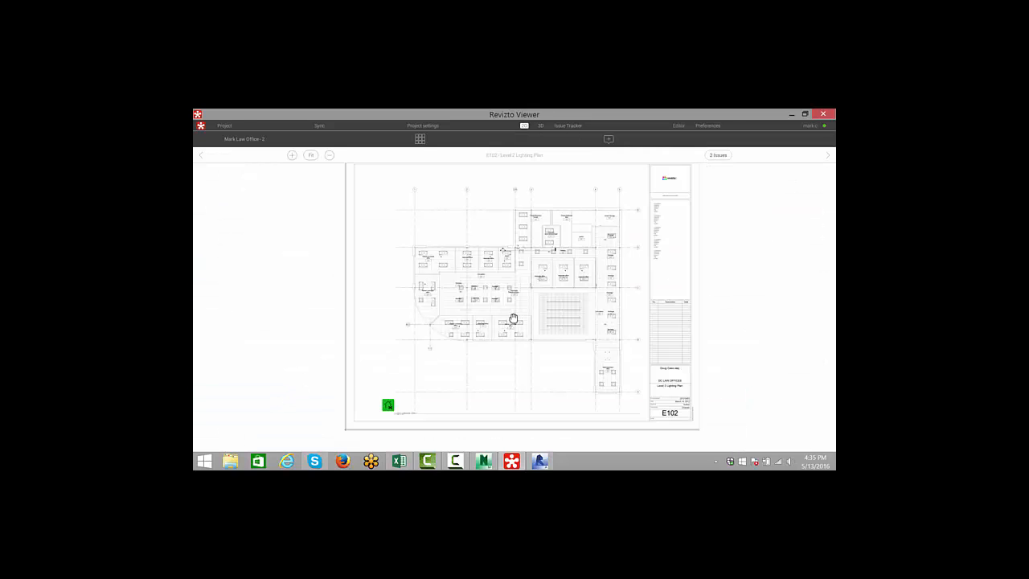
- Zoom into the office area of the lighting plan and start a new issue on the sheet
scroll(513, 318, "up", 3)
scroll(510, 312, "up", 2)
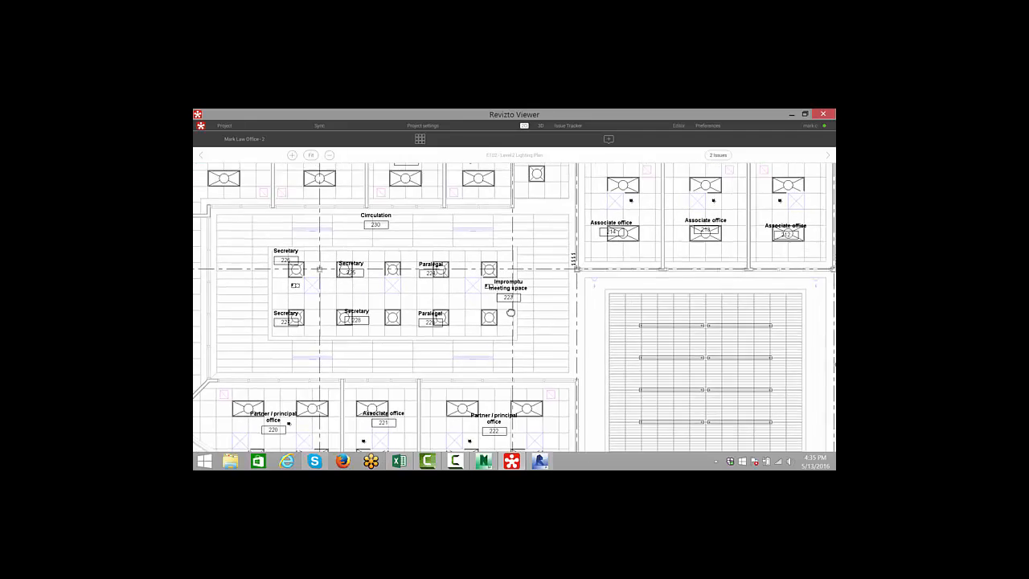
left_click_drag(510, 312, 504, 323)
left_click_drag(534, 265, 481, 287)
left_click(609, 139)
left_click(436, 300)
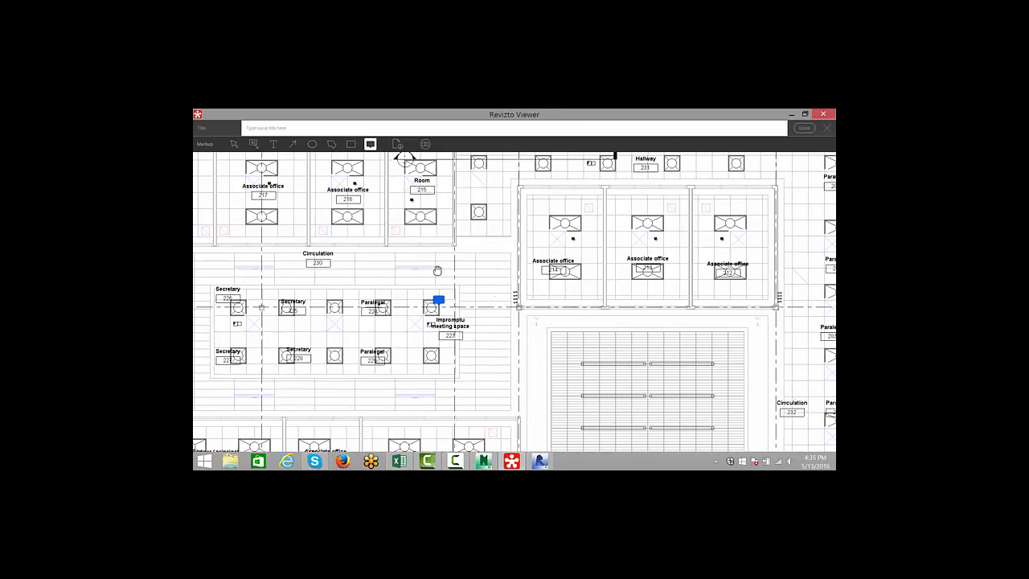
- Draw a green ellipse markup around the upper-left associate office on the sheet
left_click(312, 146)
scroll(389, 258, "down", 3)
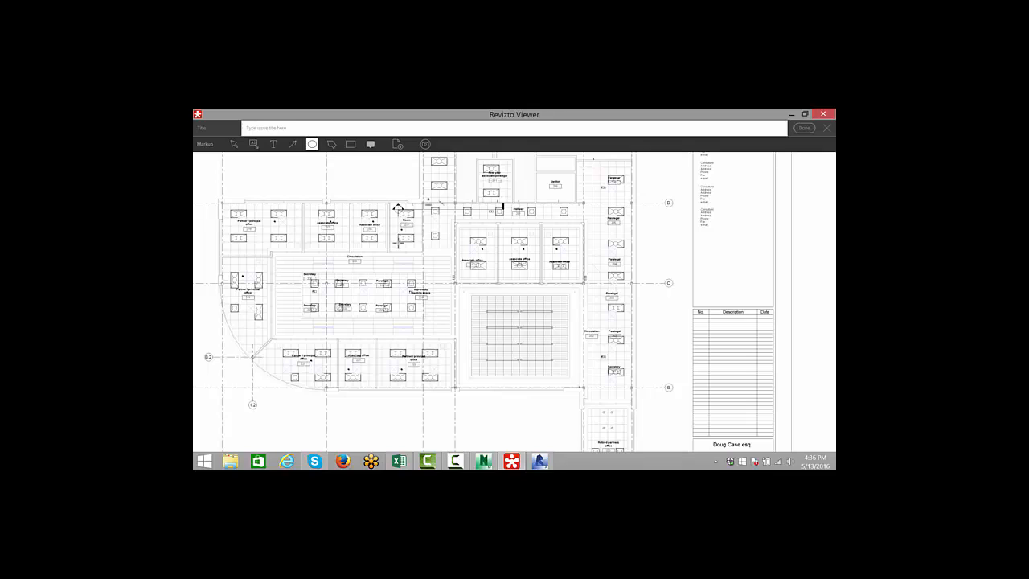
left_click_drag(285, 197, 381, 249)
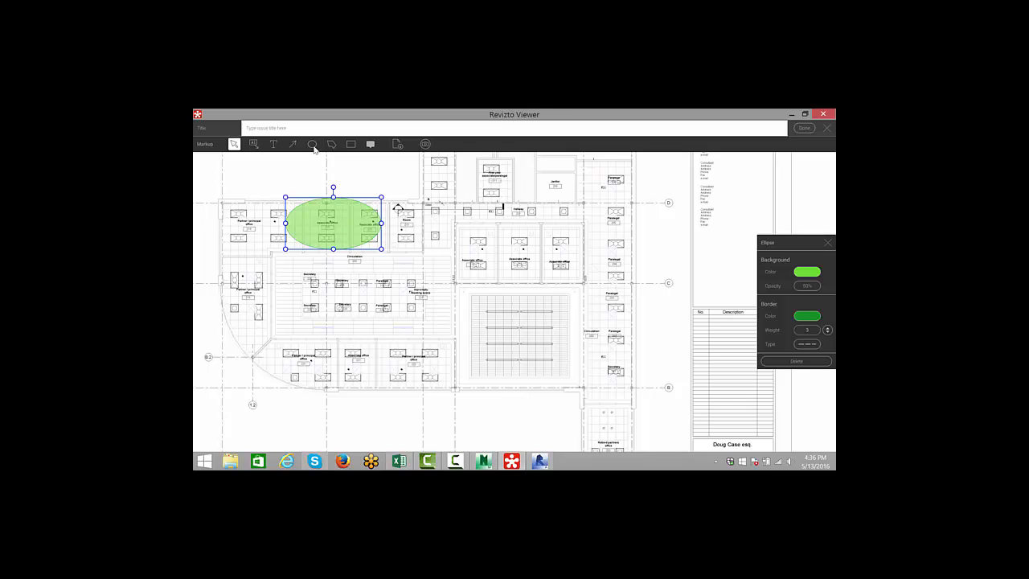
- Draw a rectangle markup over the associate office next to the upper-right offices
left_click(351, 145)
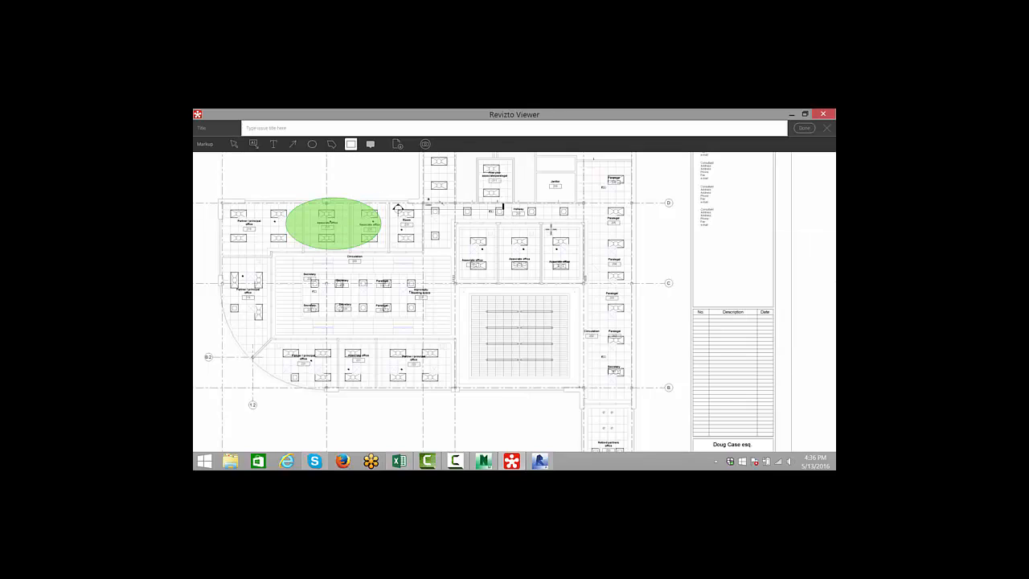
left_click_drag(542, 224, 584, 283)
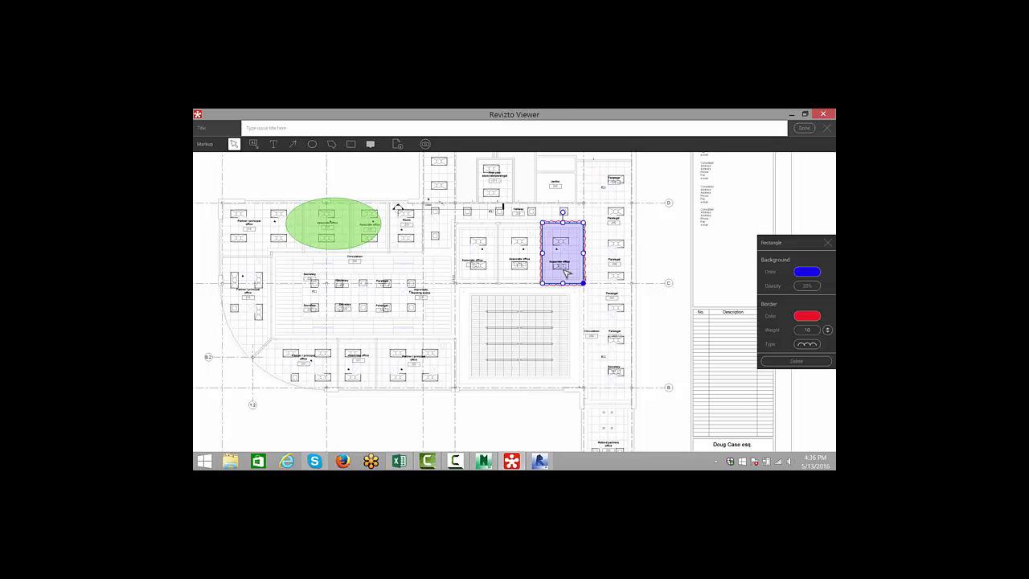
- Title the new issue field test and save it
left_click(322, 130)
type("ineld test")
key("Return")
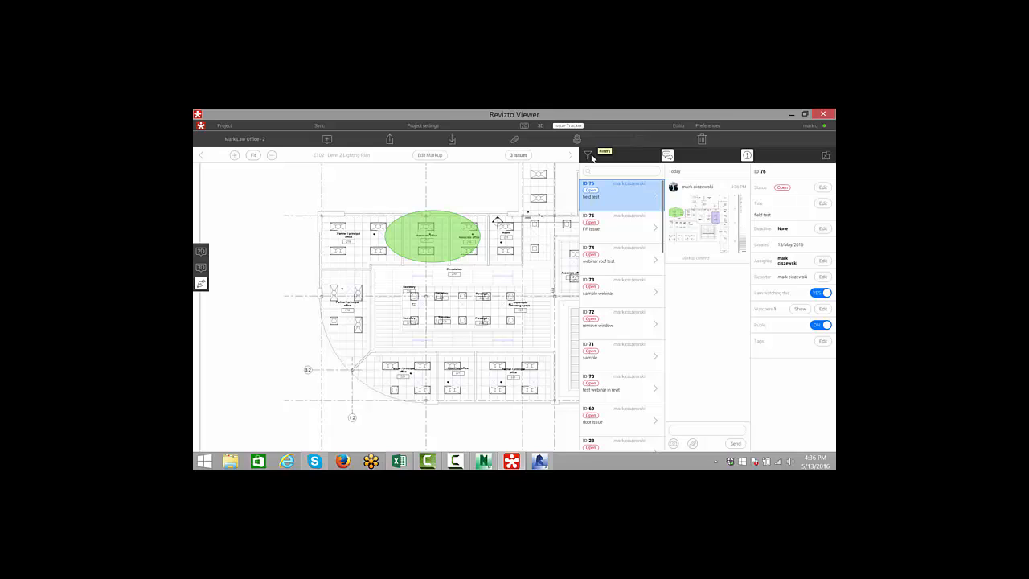
- Collapse the issue tracker's chat and detail panes to show the marked-up sheet
left_click(747, 156)
left_click(731, 156)
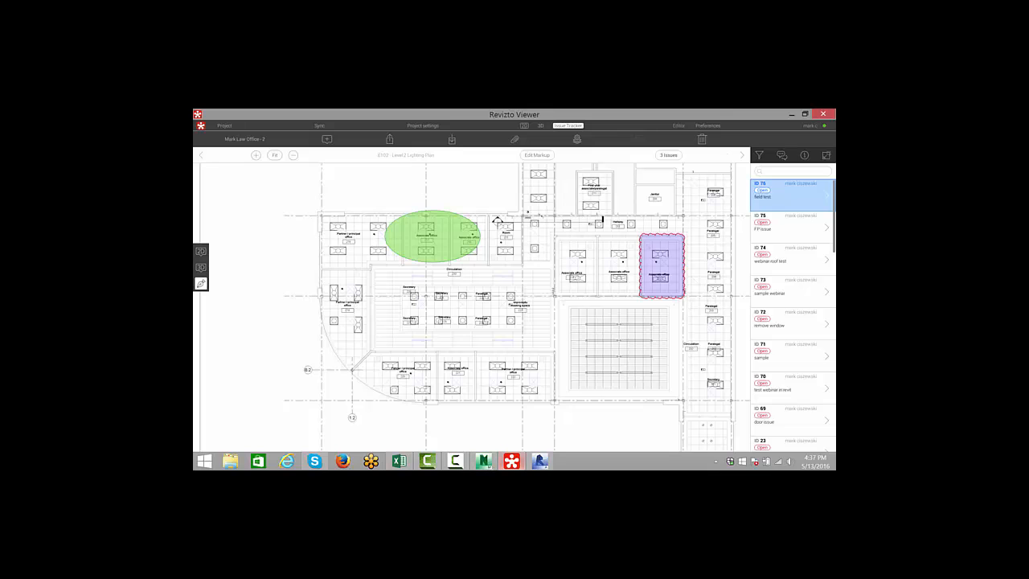
left_click(457, 460)
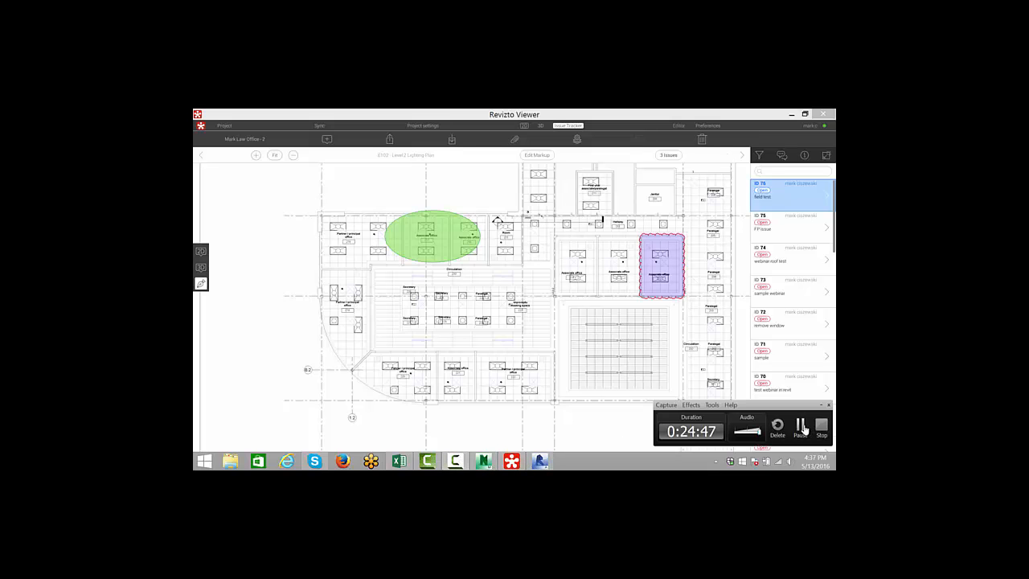
left_click(802, 429)
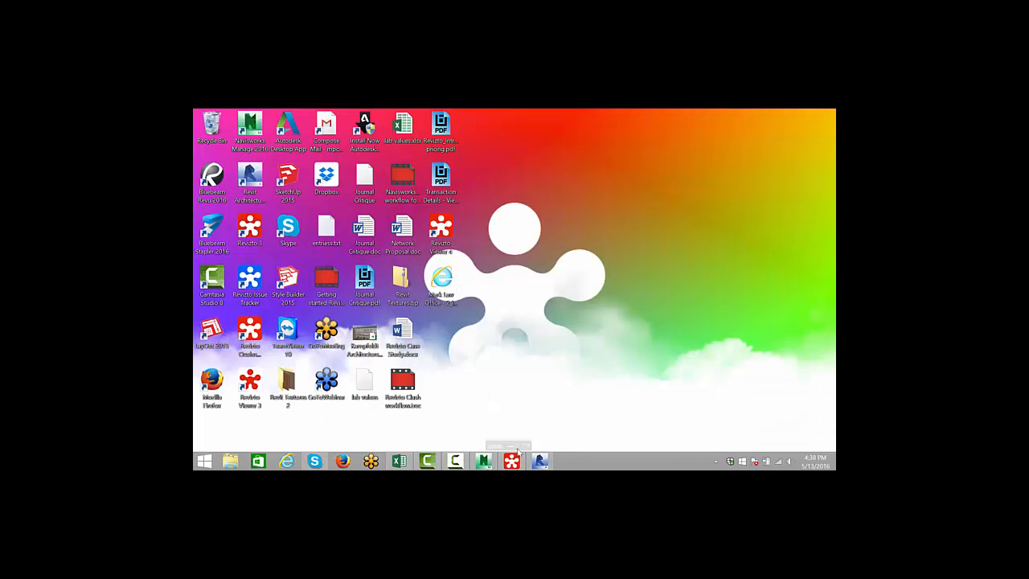
- Switch to Navisworks and open Clash Detective to review the struc vs plum clash results
left_click(483, 461)
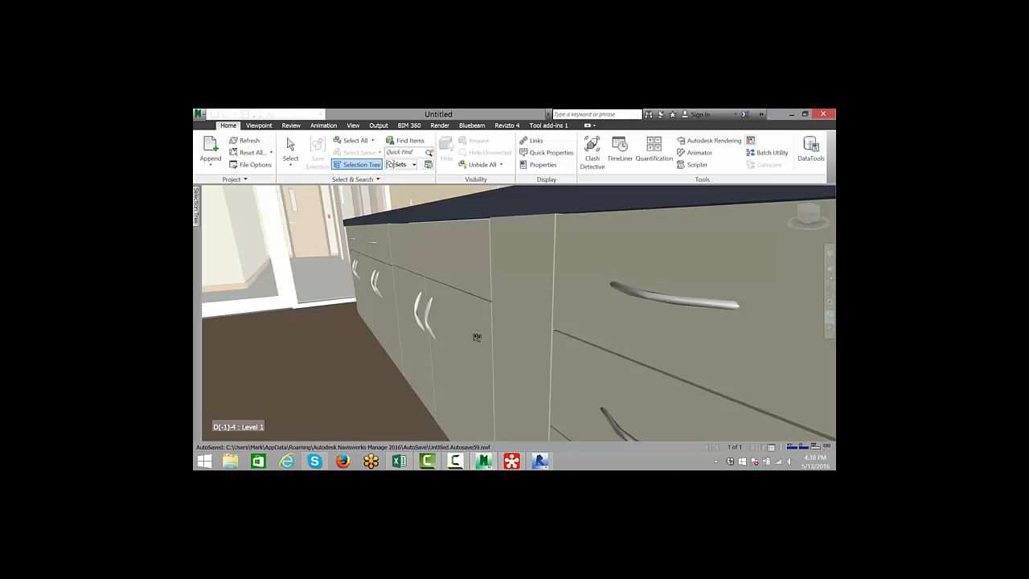
left_click(593, 152)
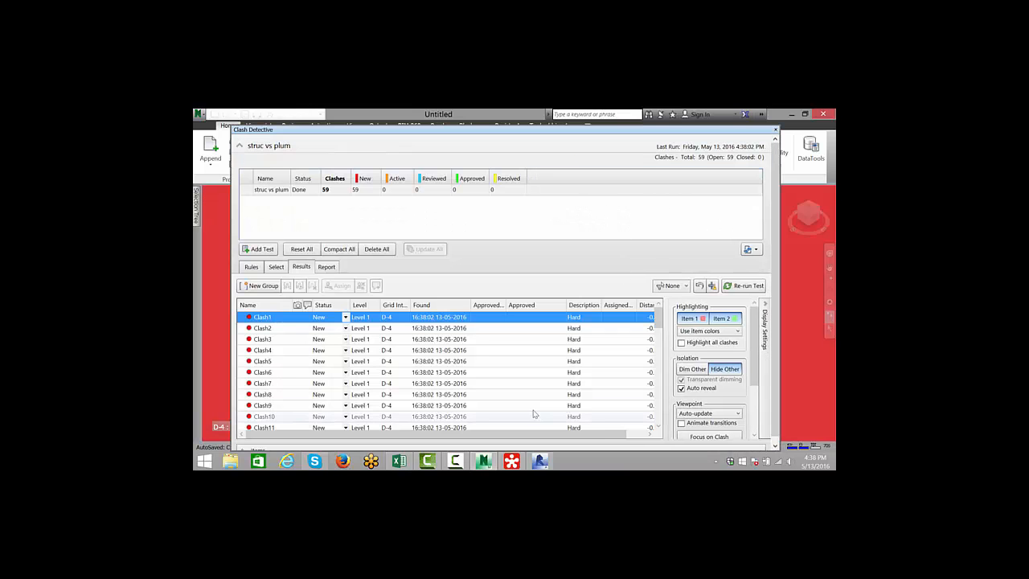
scroll(358, 318, "down", 2)
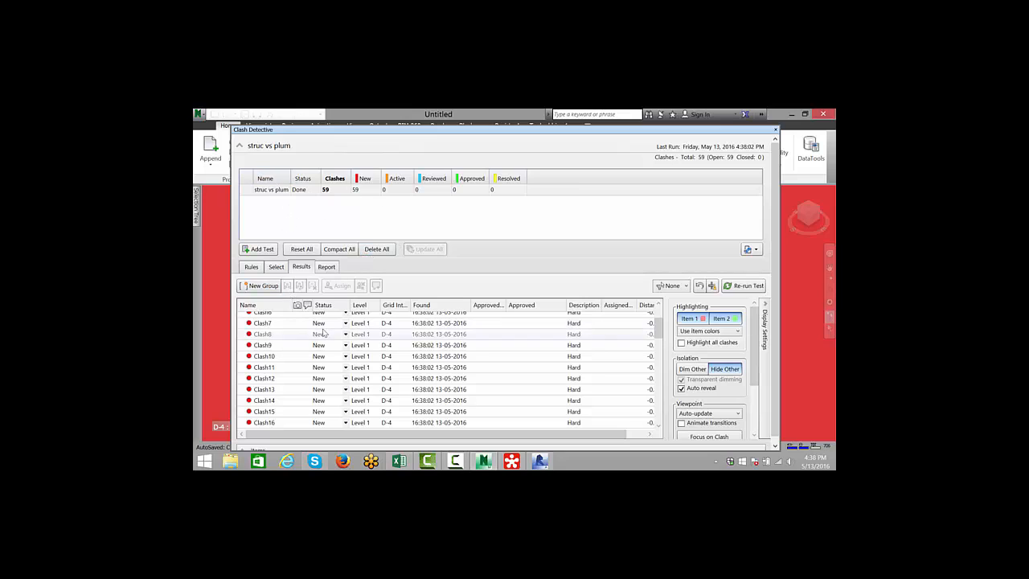
scroll(381, 328, "up", 2)
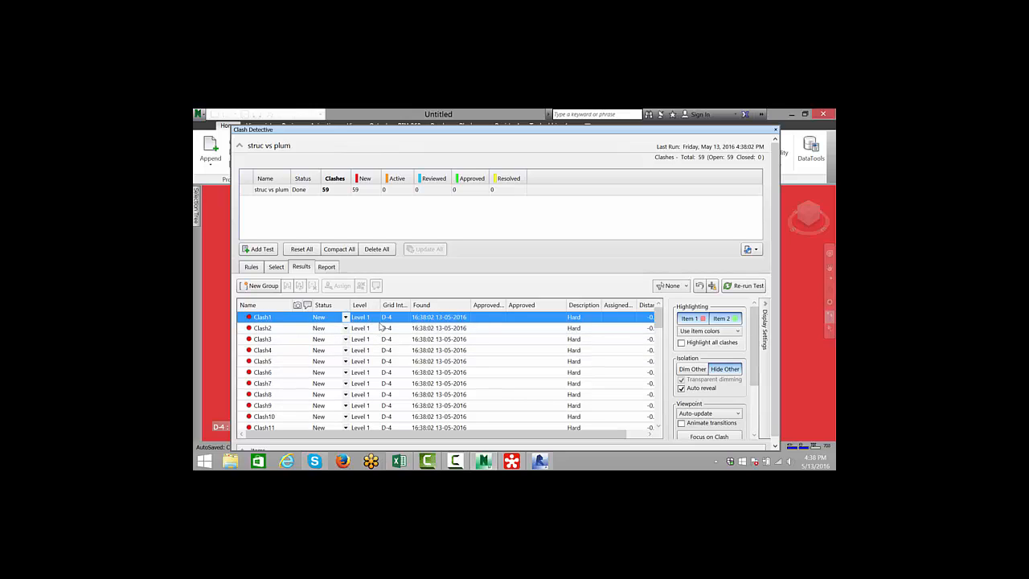
- Create a new clash group and move Clash1 through Clash8 into it
left_click(259, 285)
left_click_drag(271, 328, 268, 406)
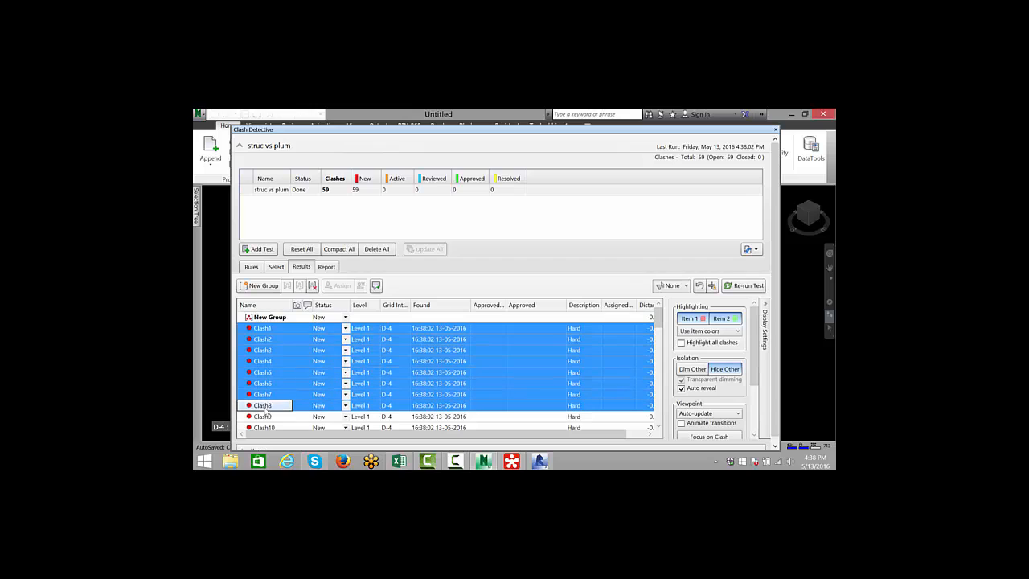
left_click_drag(278, 323, 275, 318)
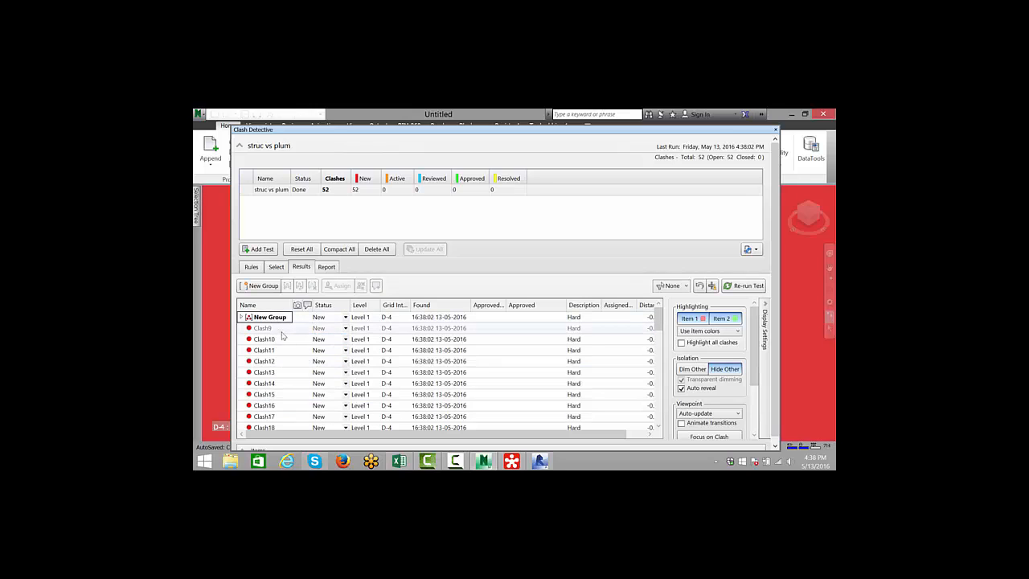
- Export the struc vs plum clash test to the Revizto Issue Tracker with the Export clashes command
left_click(775, 130)
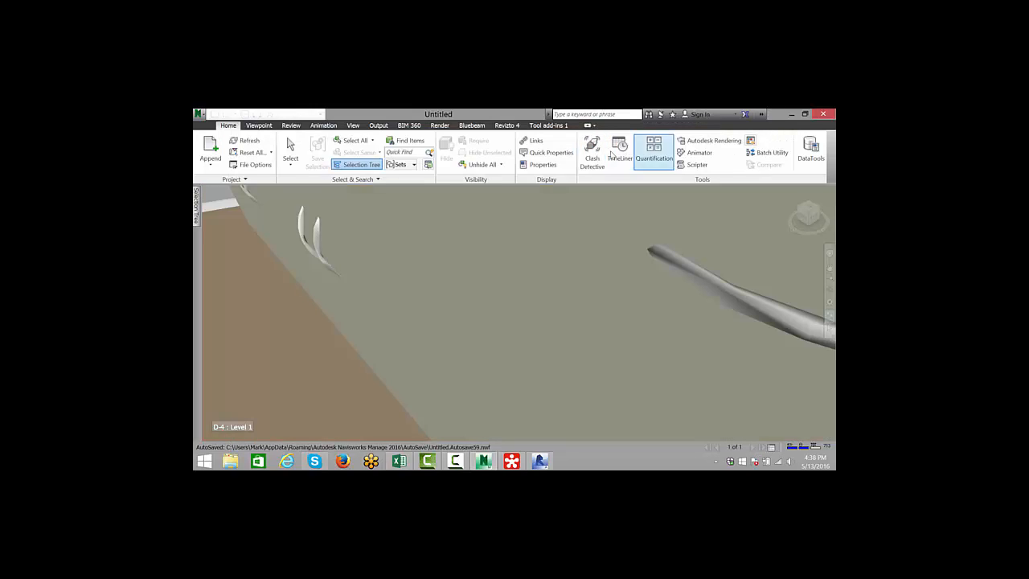
left_click(505, 126)
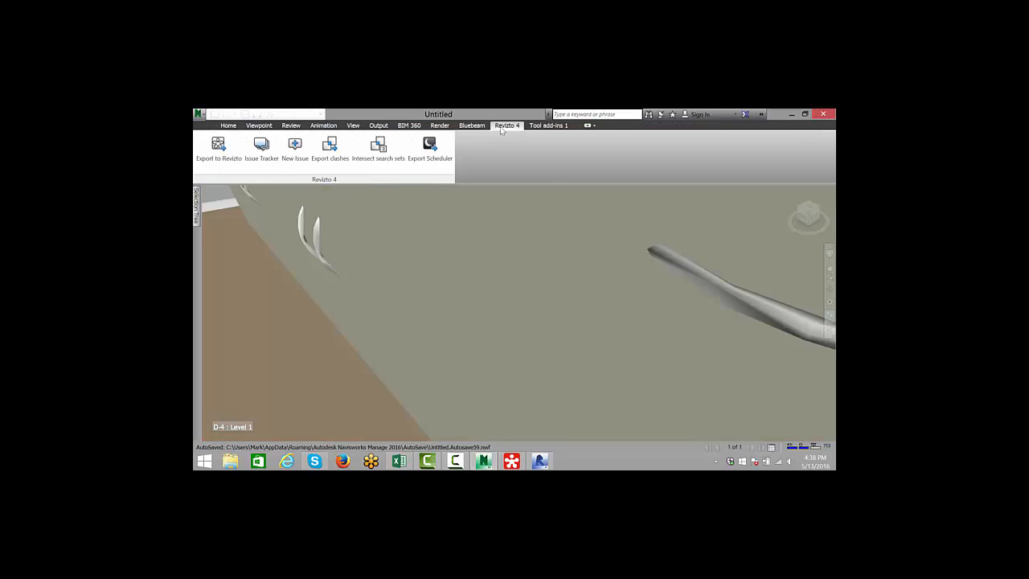
left_click(331, 160)
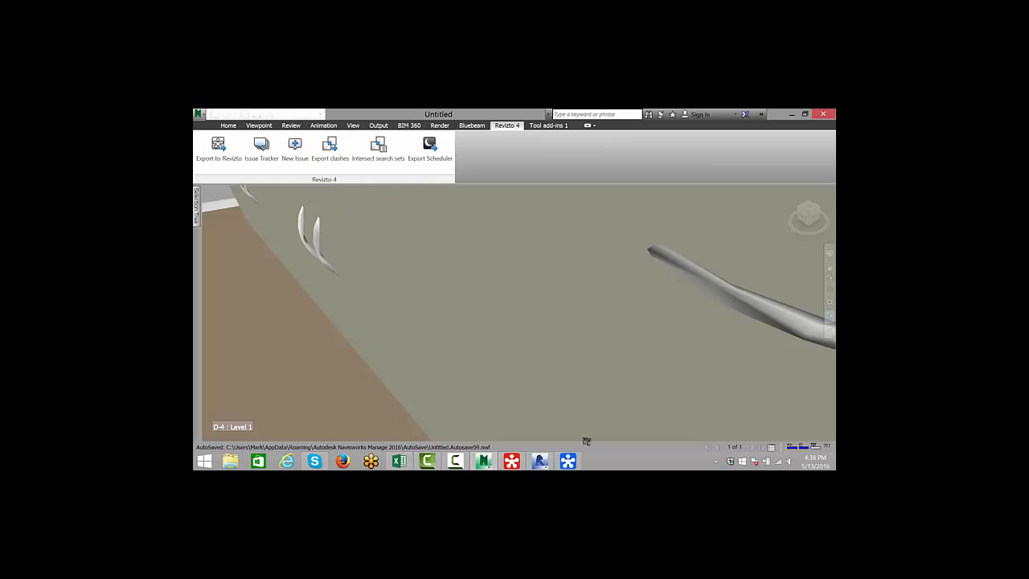
left_click(576, 458)
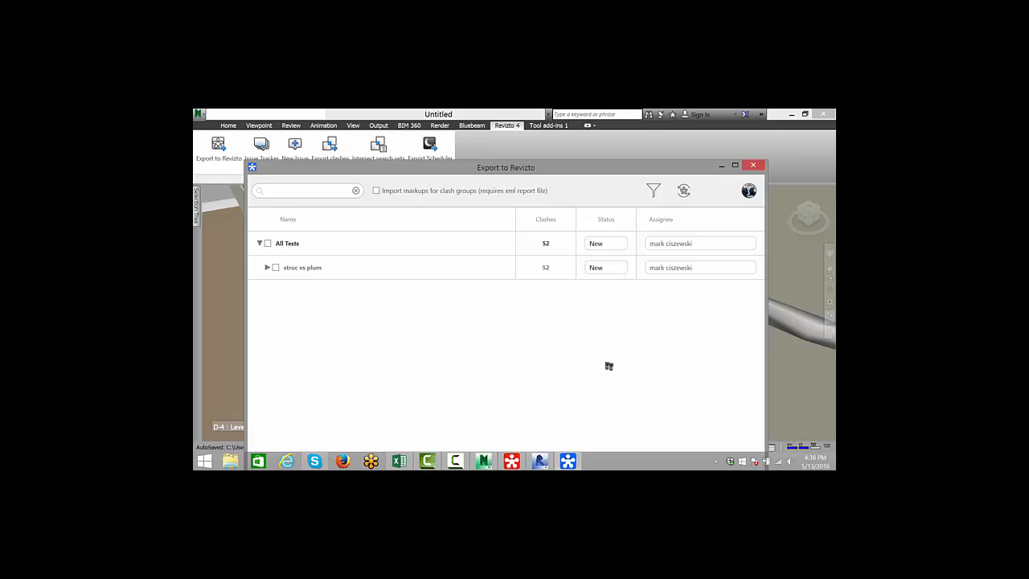
left_click(275, 267)
left_click(735, 164)
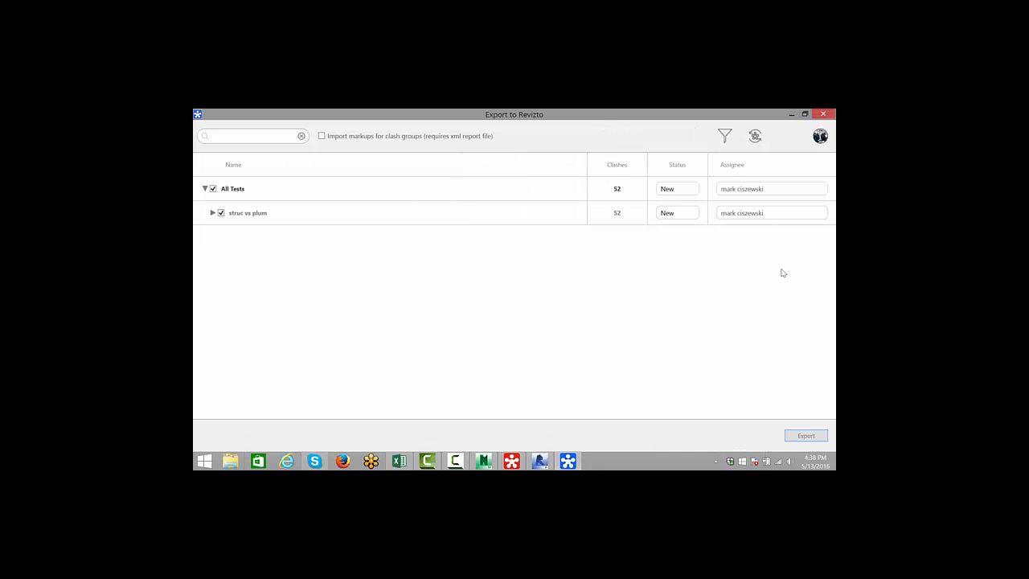
left_click(807, 436)
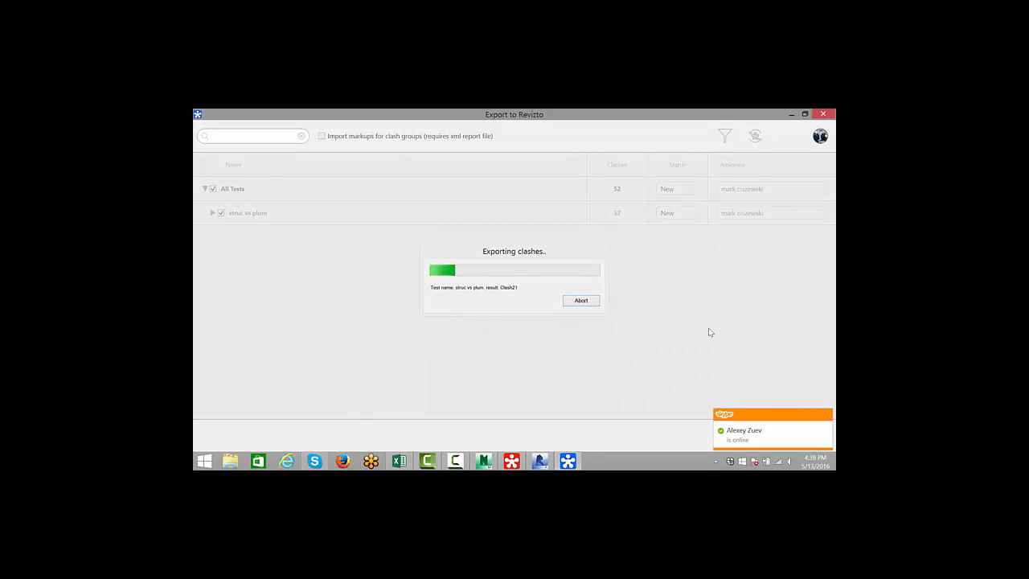
left_click(826, 415)
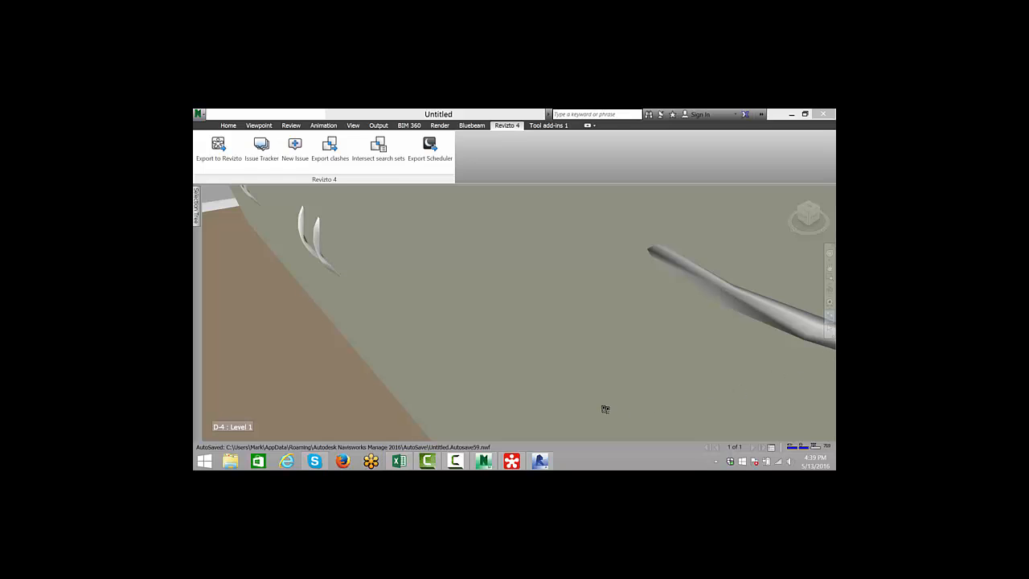
- Switch to Revit, open the Issue Tracker and select the exported struc vs plum clash issues
left_click(538, 461)
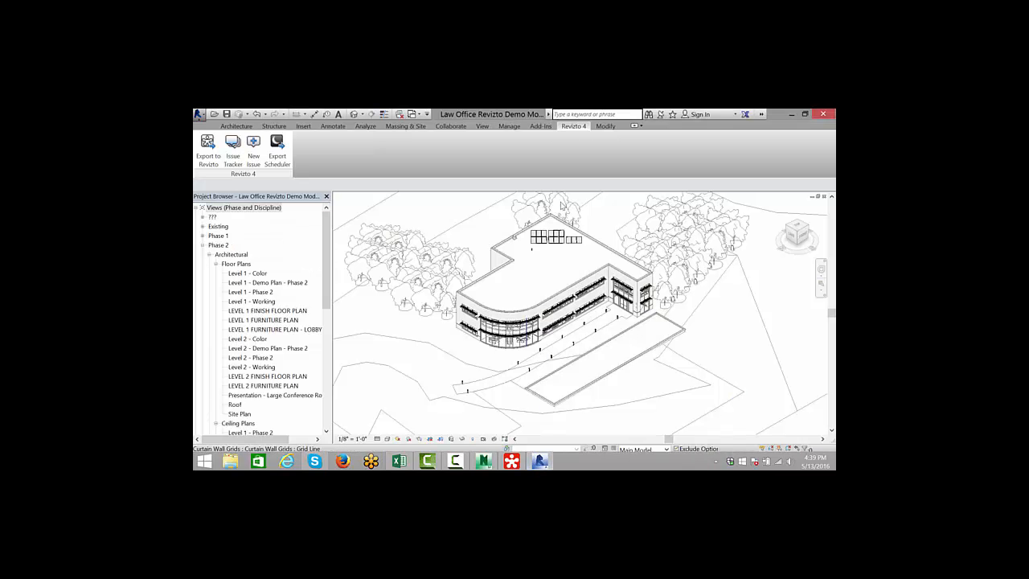
left_click(233, 151)
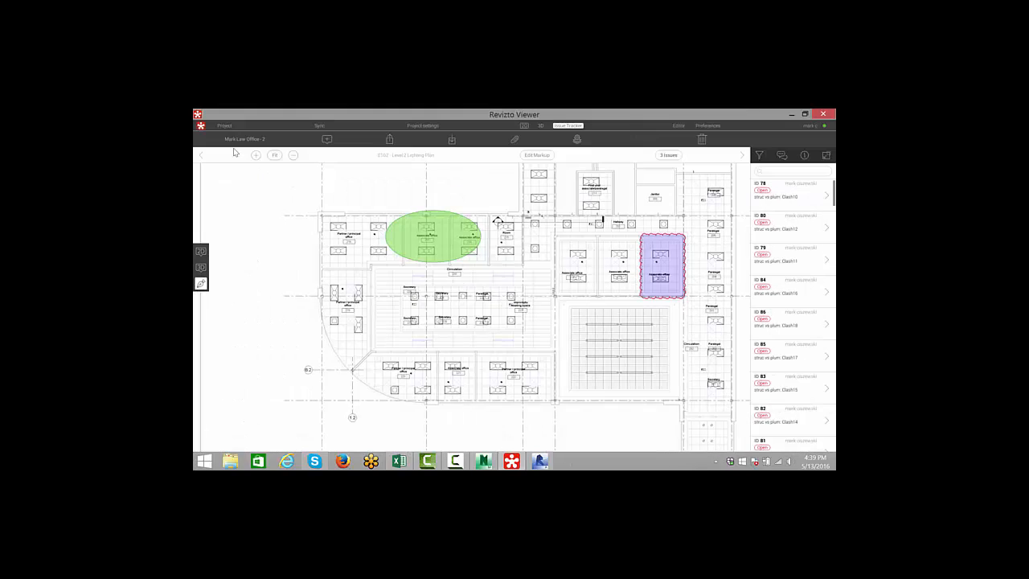
left_click(780, 198)
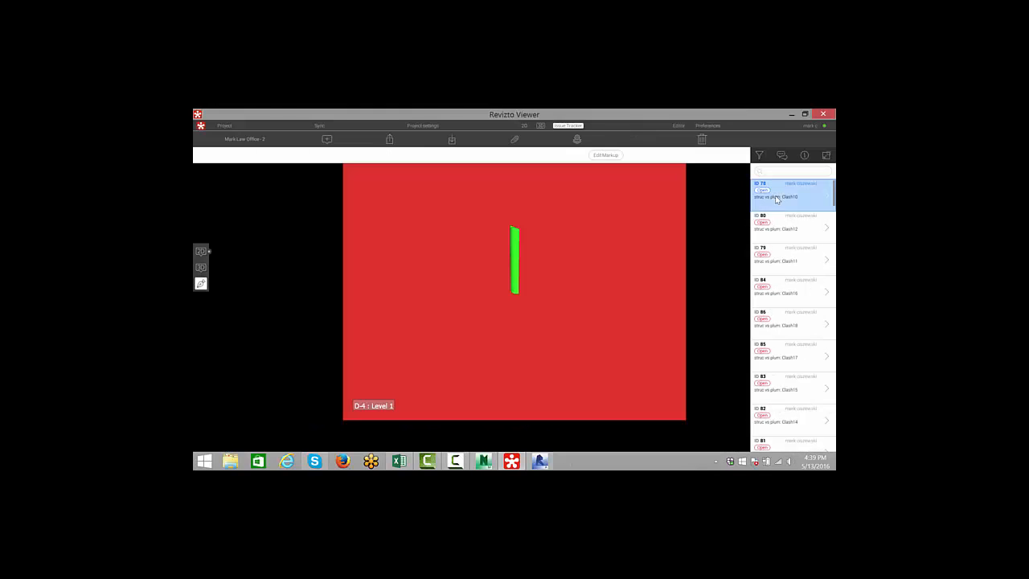
left_click(783, 234)
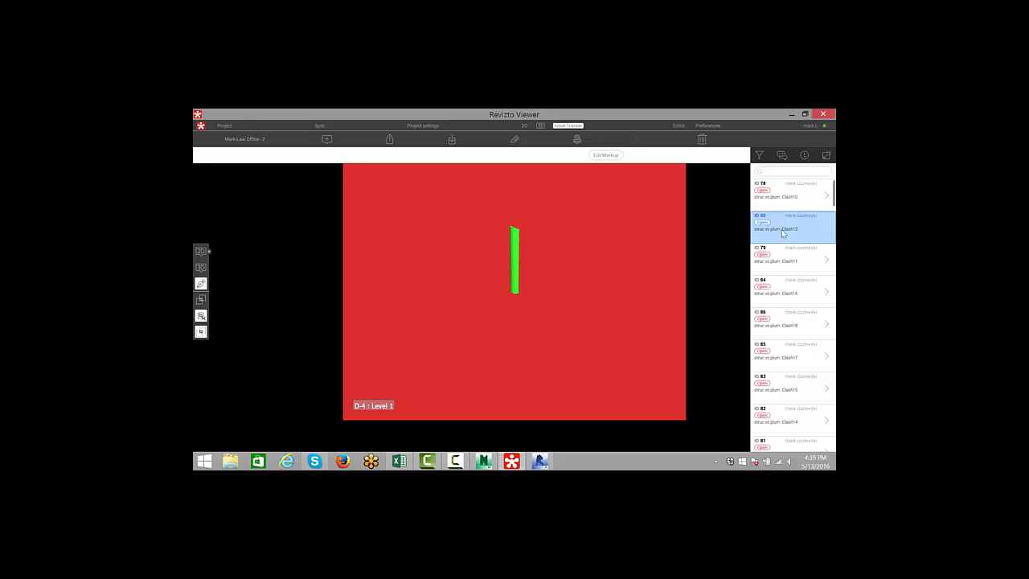
- Open the comment thread of the Clash12 clash issue and restore the Revizto Viewer window to full screen
left_click(771, 234)
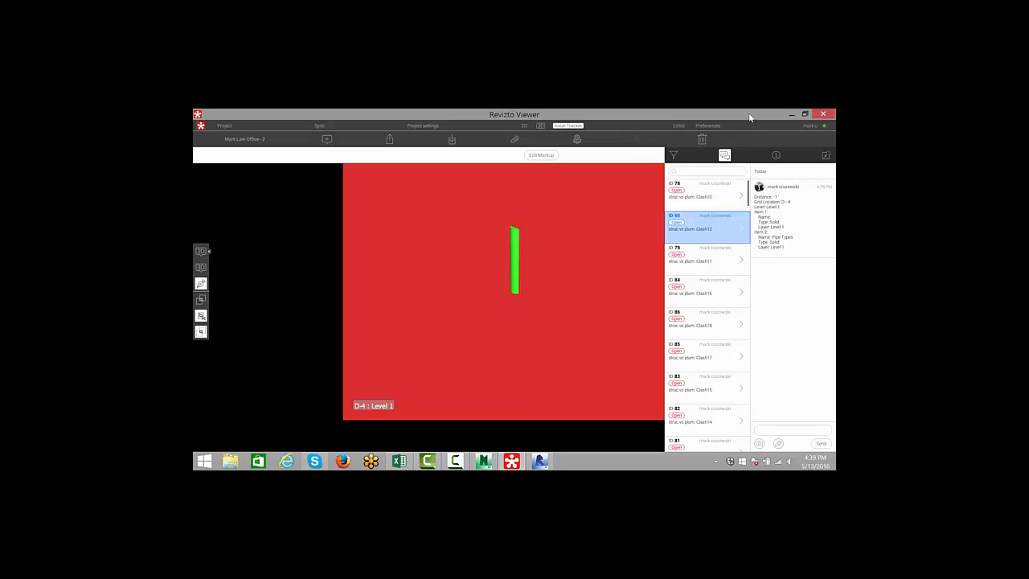
left_click_drag(766, 118, 267, 135)
left_click_drag(792, 238, 814, 242)
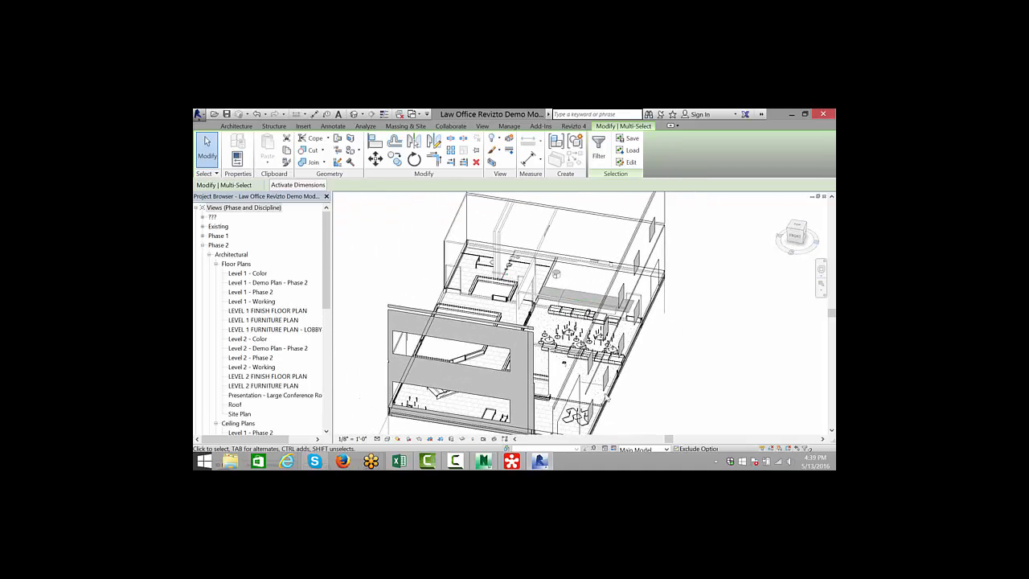
left_click(539, 460)
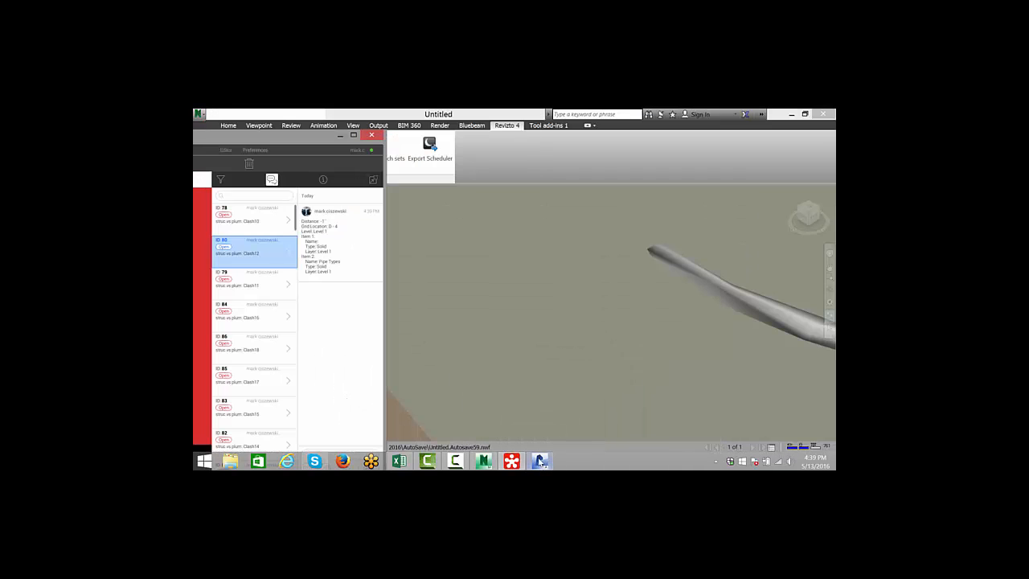
left_click(354, 135)
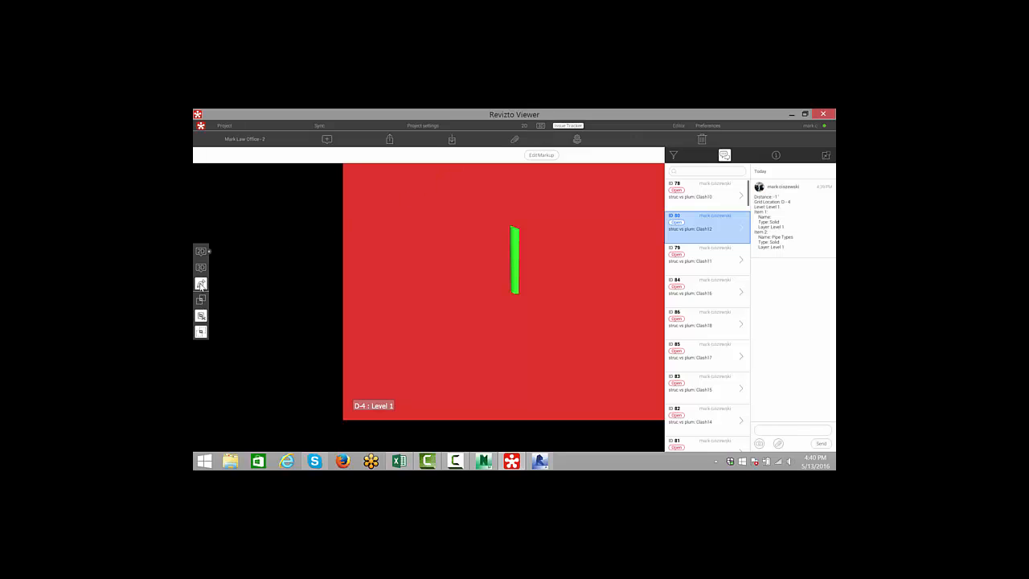
- Switch the clash issue to the 3D view and walk around the green clashing element in the model
left_click(201, 268)
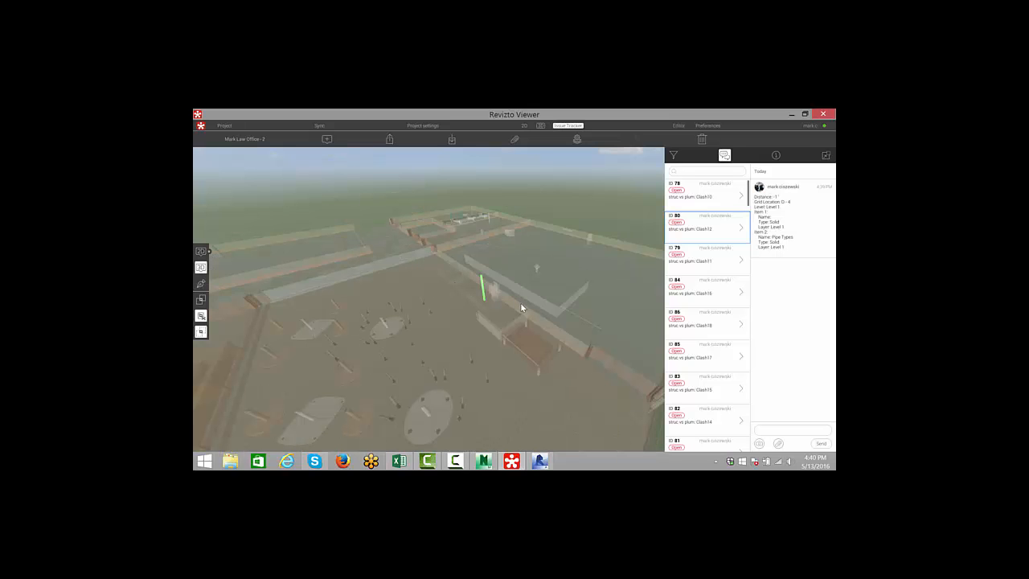
left_click_drag(521, 311, 531, 251)
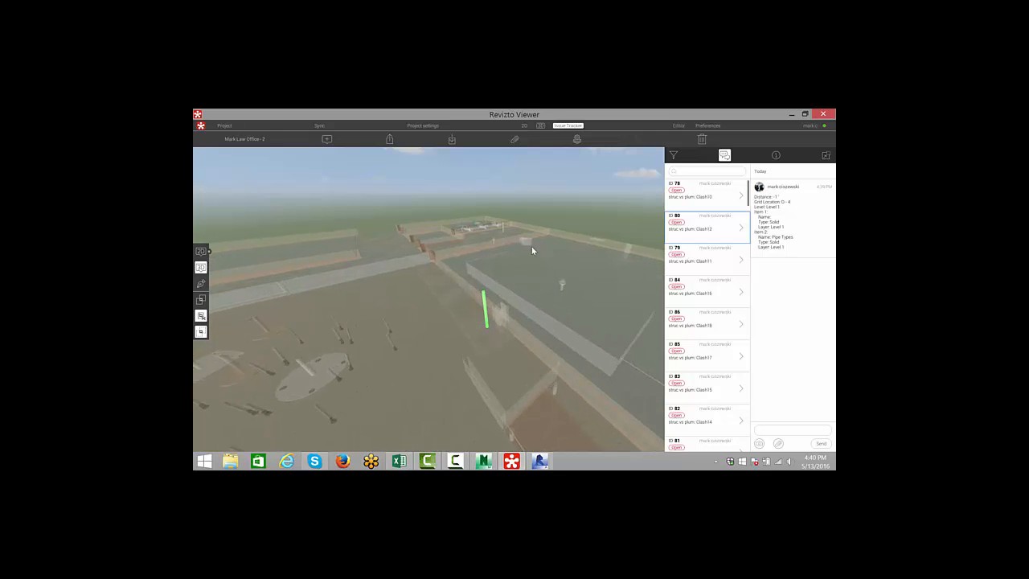
mouse_move(512, 303)
left_mouse_down()
mouse_move(486, 309)
mouse_move(462, 296)
left_mouse_up()
key("w")
mouse_move(515, 280)
left_mouse_down()
mouse_move(536, 278)
mouse_move(515, 279)
left_mouse_up()
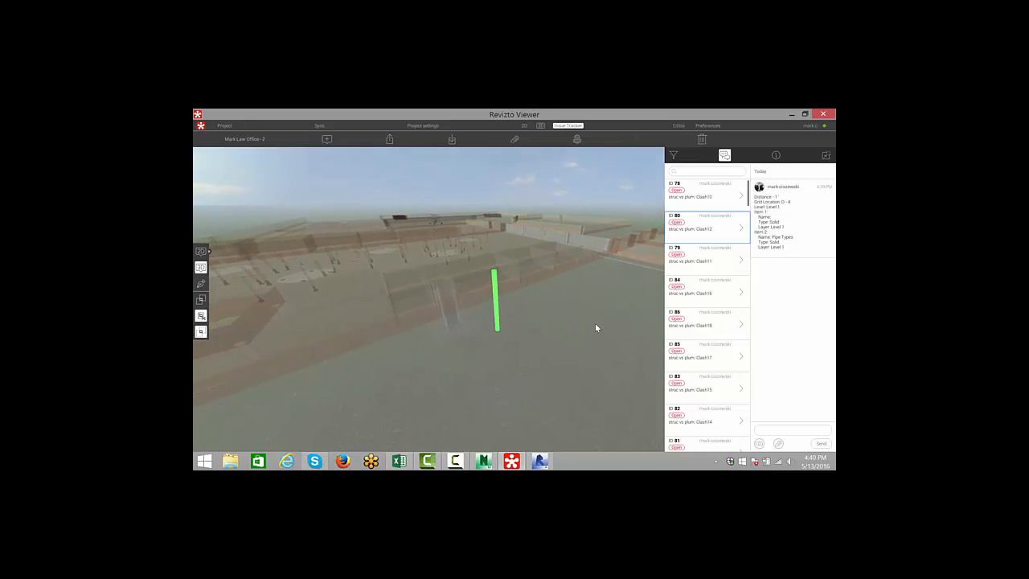
scroll(687, 367, "down", 2)
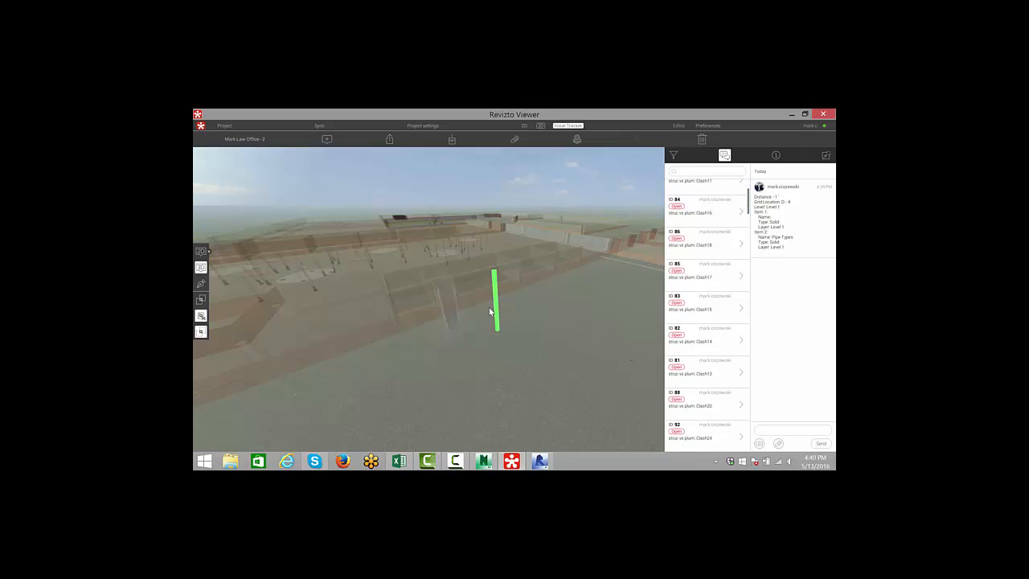
left_click(201, 316)
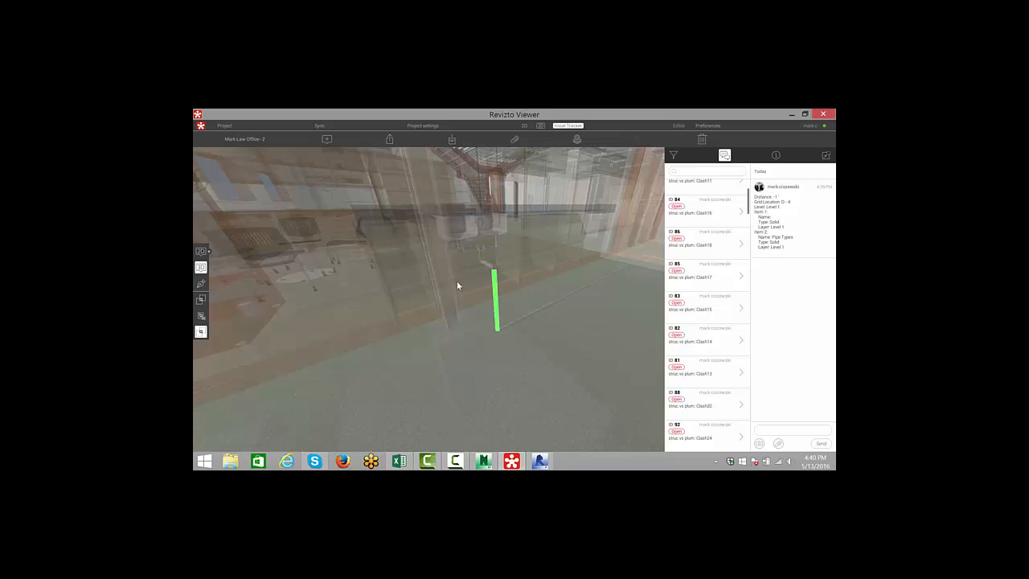
left_click(200, 335)
left_click(200, 335)
right_click_drag(281, 308, 512, 281)
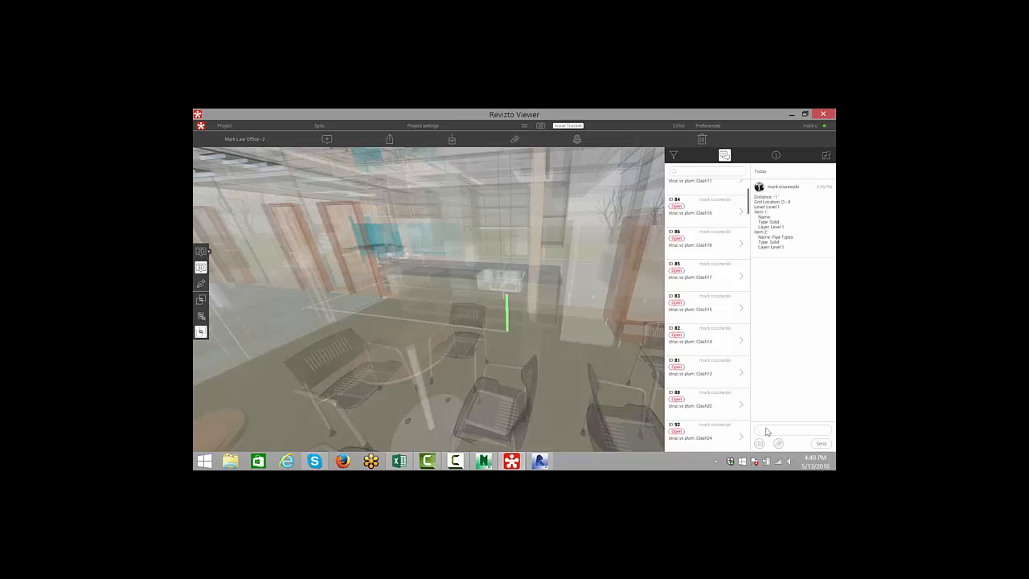
- Post the comment "please fix this" on the Clash12 issue and briefly view its issue details
left_click(766, 428)
type("please fix this")
key("Return")
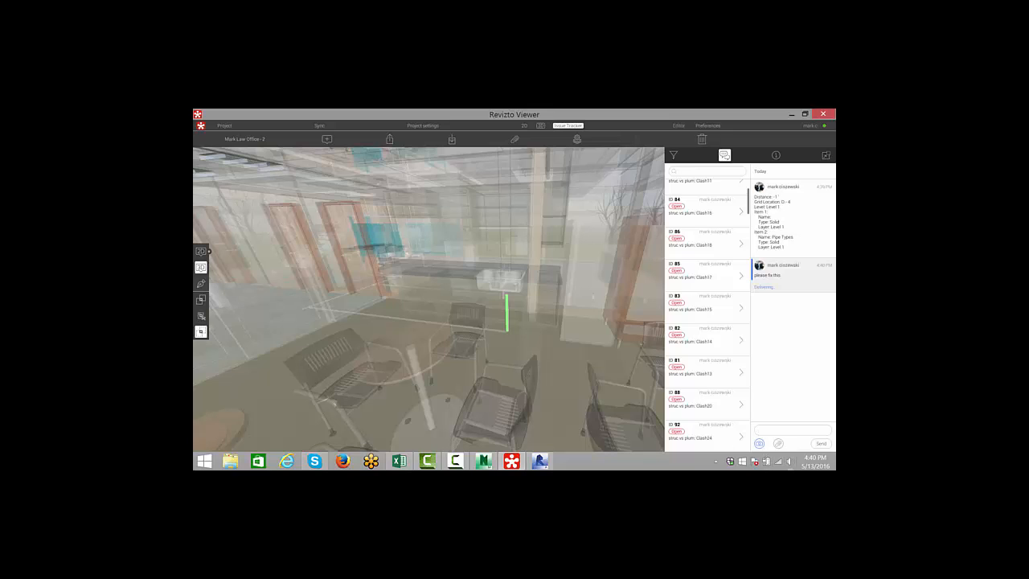
left_click(774, 155)
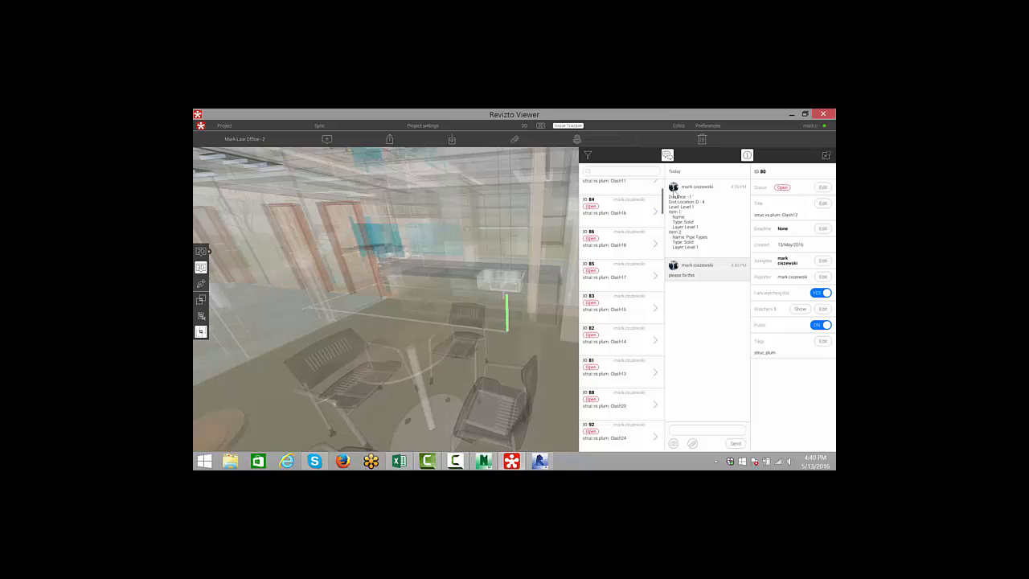
left_click(747, 156)
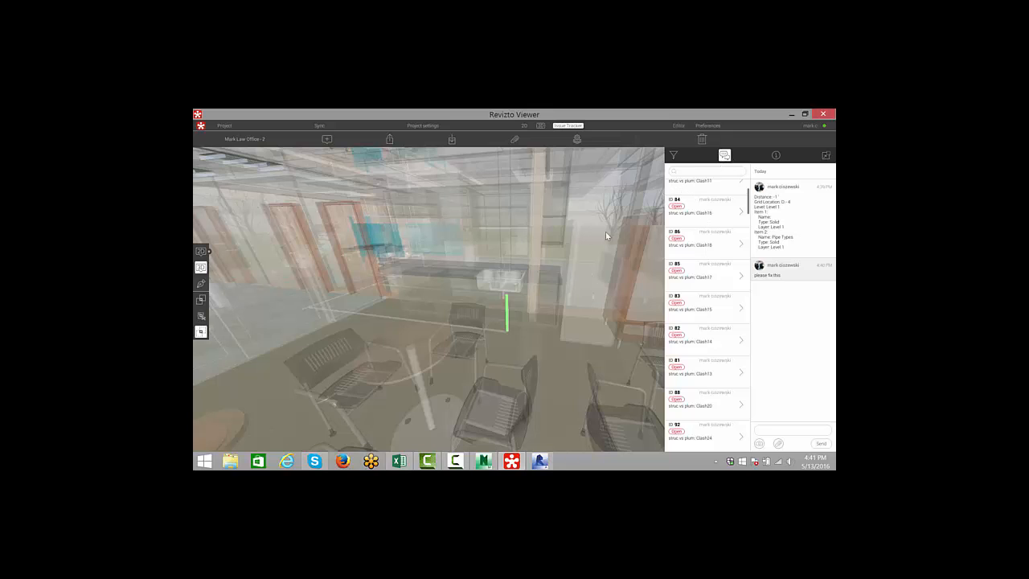
- Select the Clash24 issue and open the M101 - Level 1 Sanitary Plan sheet for it
scroll(699, 383, "down", 2)
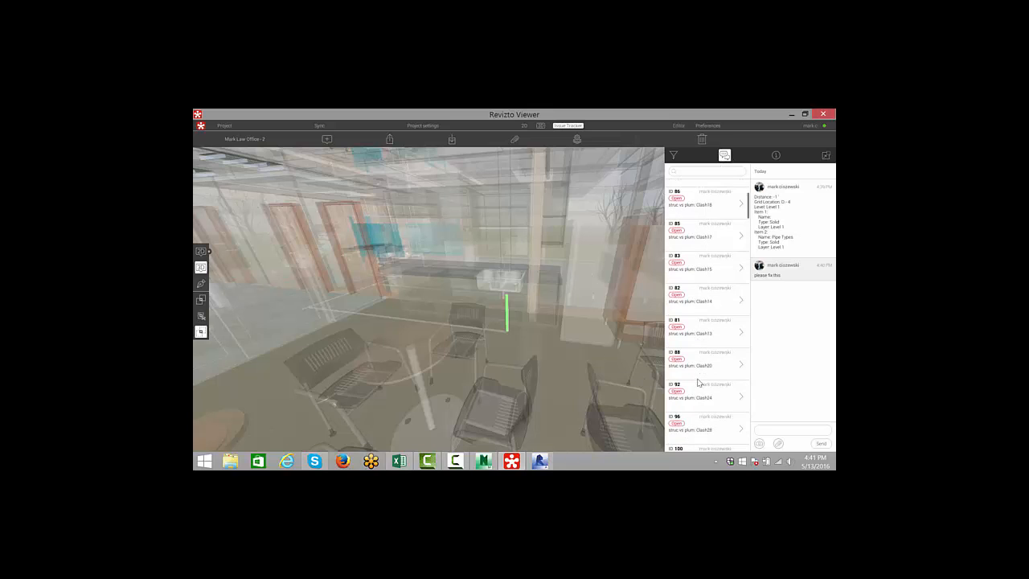
left_click(698, 387)
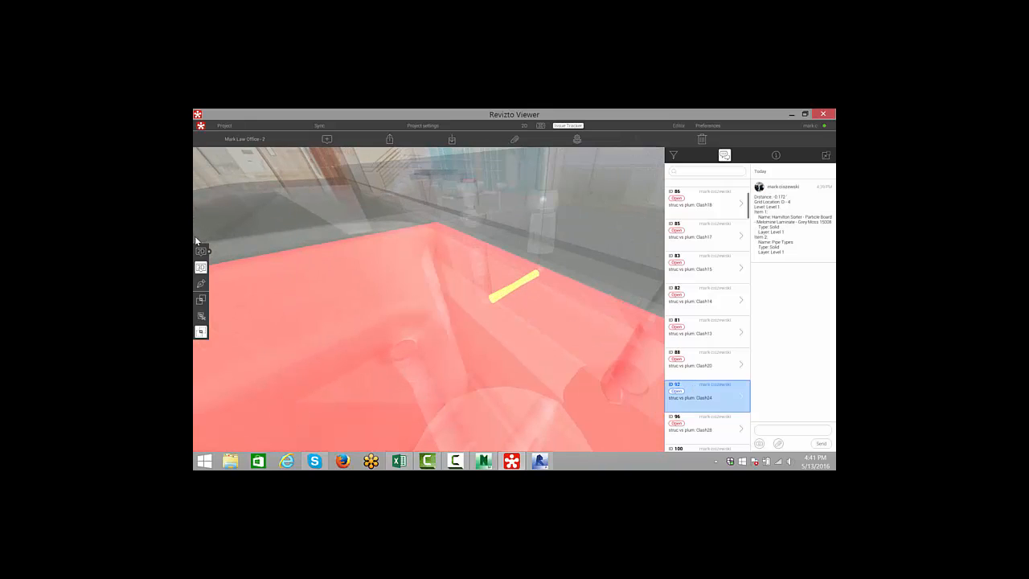
left_click(202, 252)
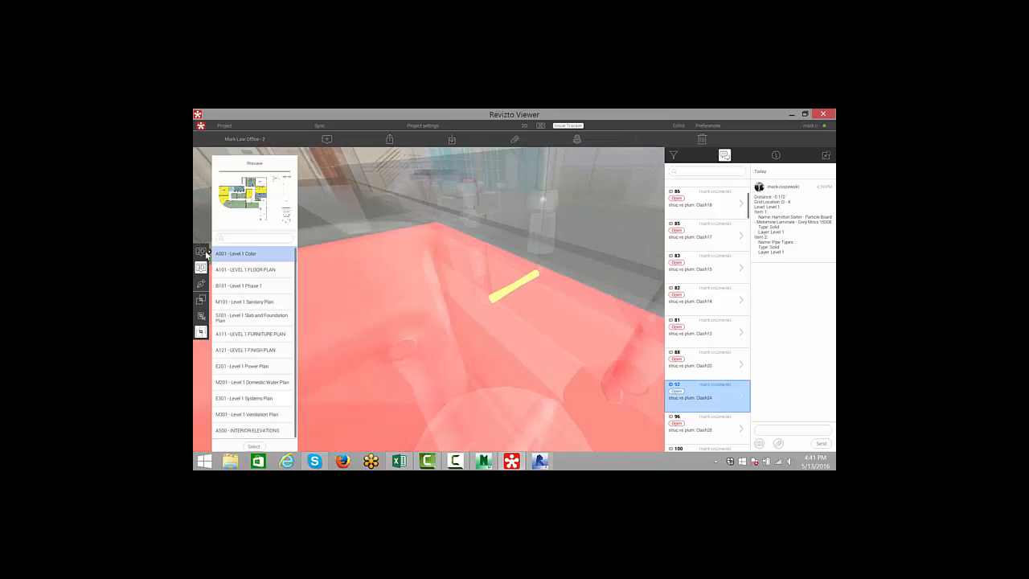
double_click(246, 302)
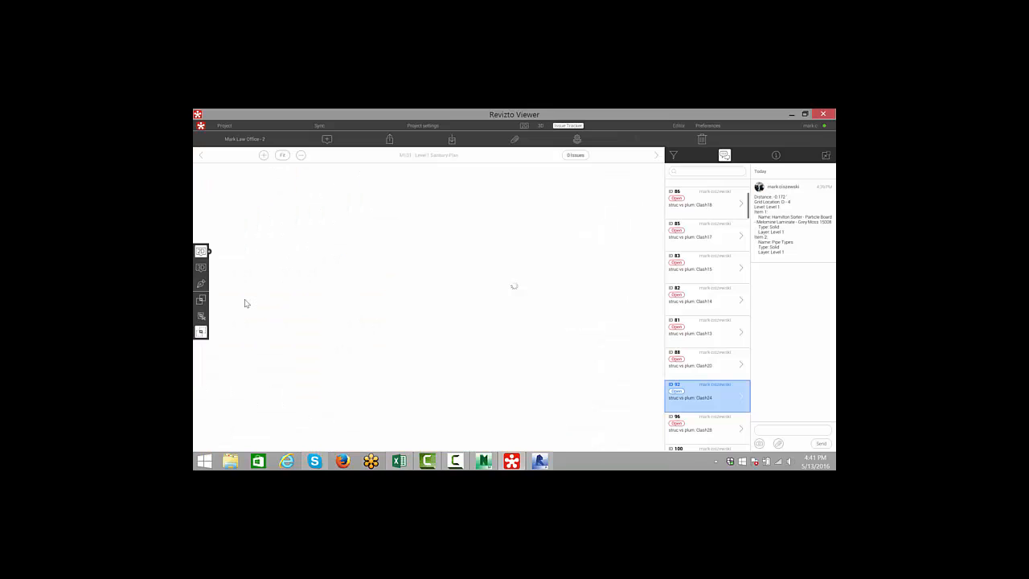
- Zoom into the sanitary plan sheet and select clash issue pins and issues around the lunchroom
scroll(502, 313, "up", 4)
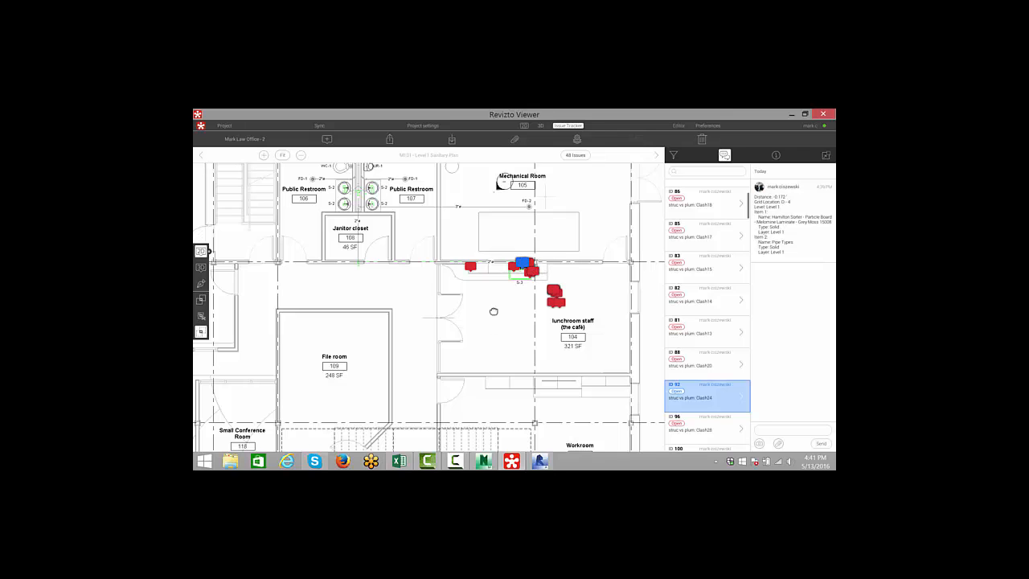
left_click_drag(485, 325, 501, 298)
scroll(451, 337, "down", 2)
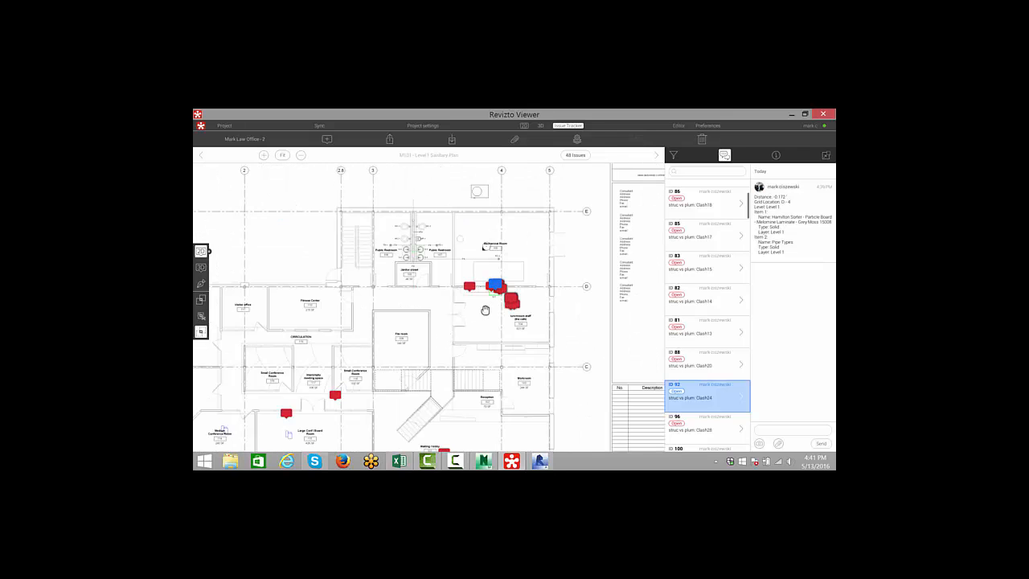
scroll(455, 312, "up", 2)
left_click(484, 263)
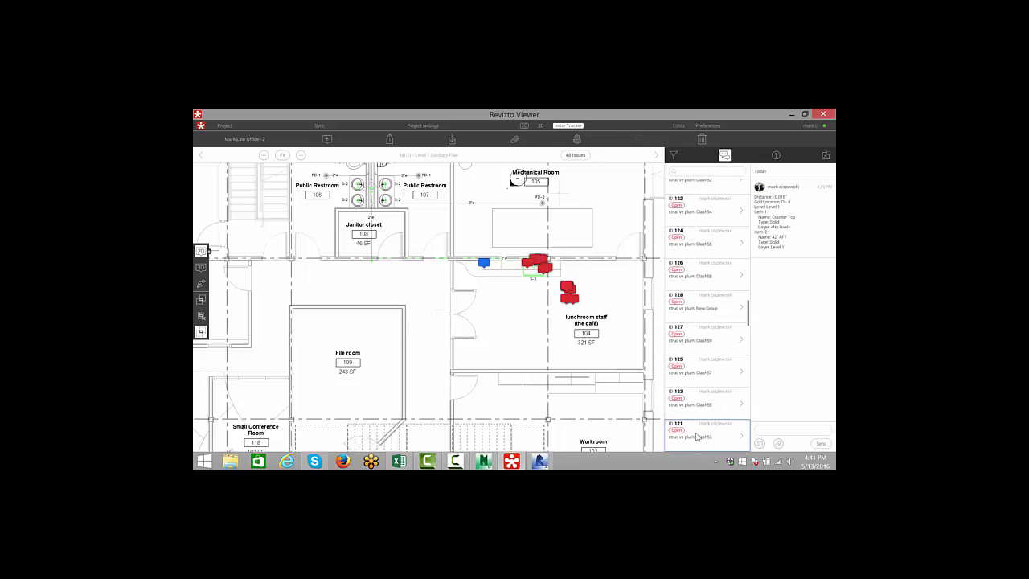
left_click(697, 436)
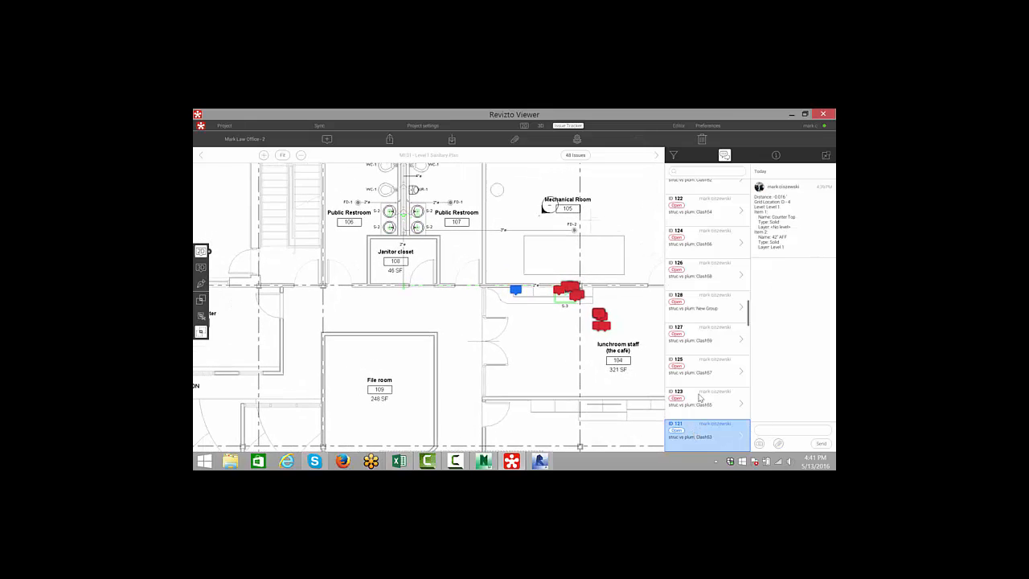
left_click_drag(563, 333, 447, 335)
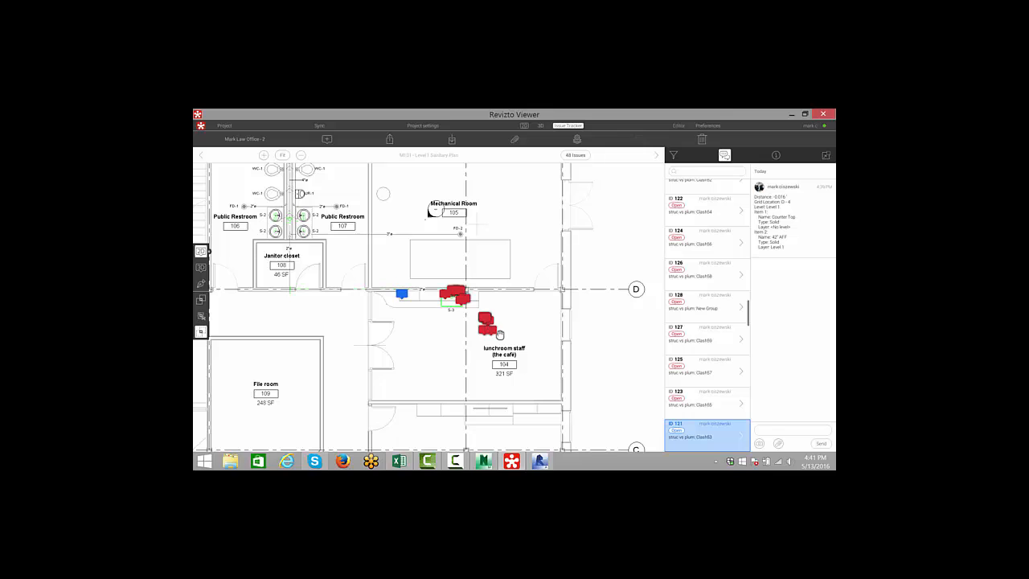
left_click(492, 331)
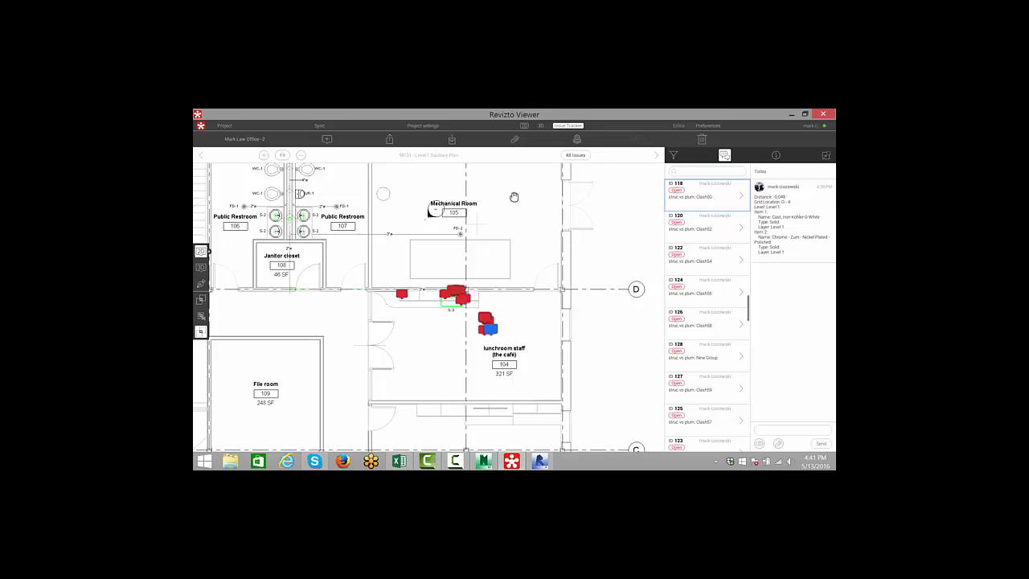
- Show all issues on the M101 sheet and set the selected issue's status to In Progress
left_click(575, 155)
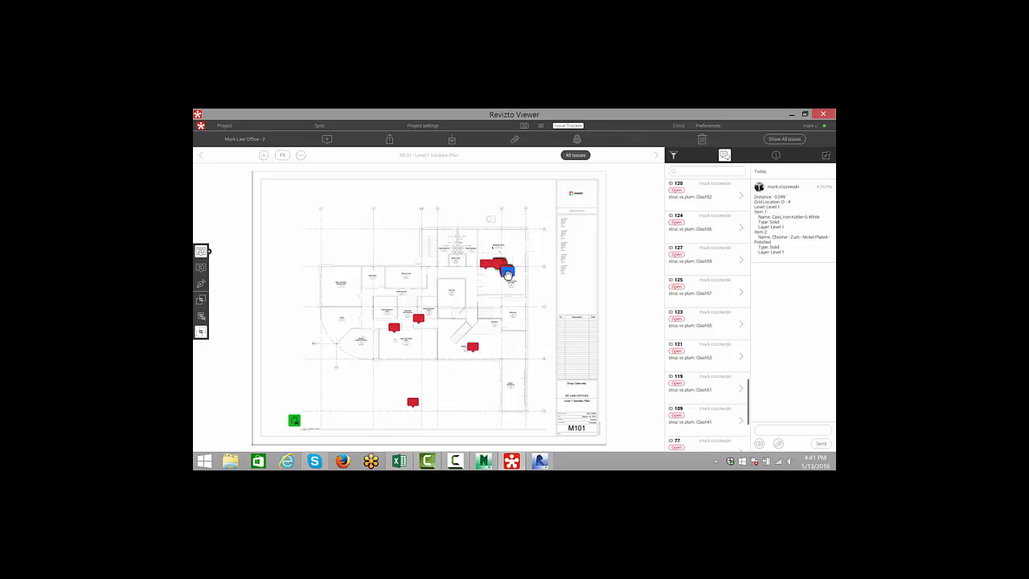
left_click(727, 158)
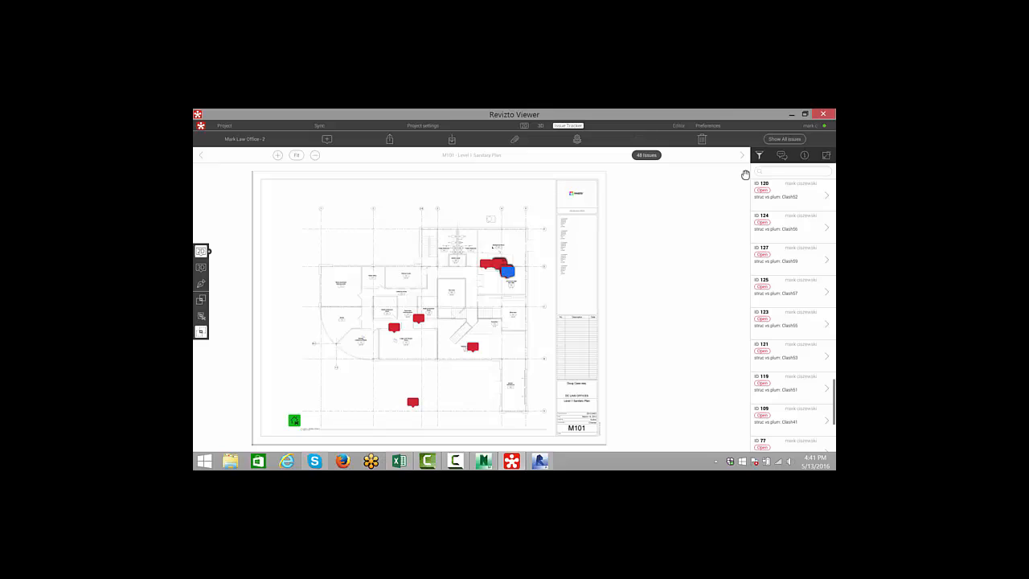
left_click(802, 154)
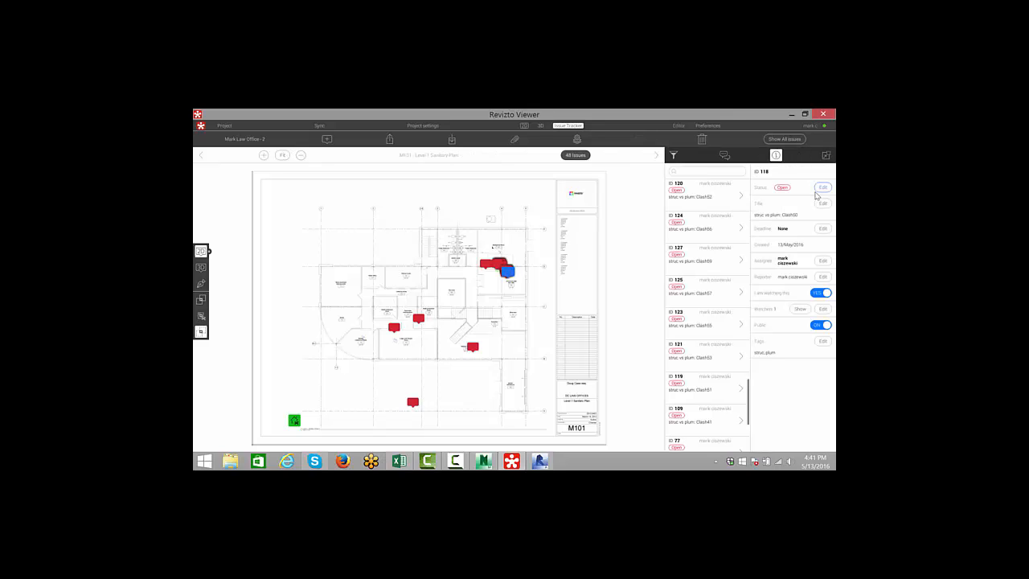
left_click(822, 187)
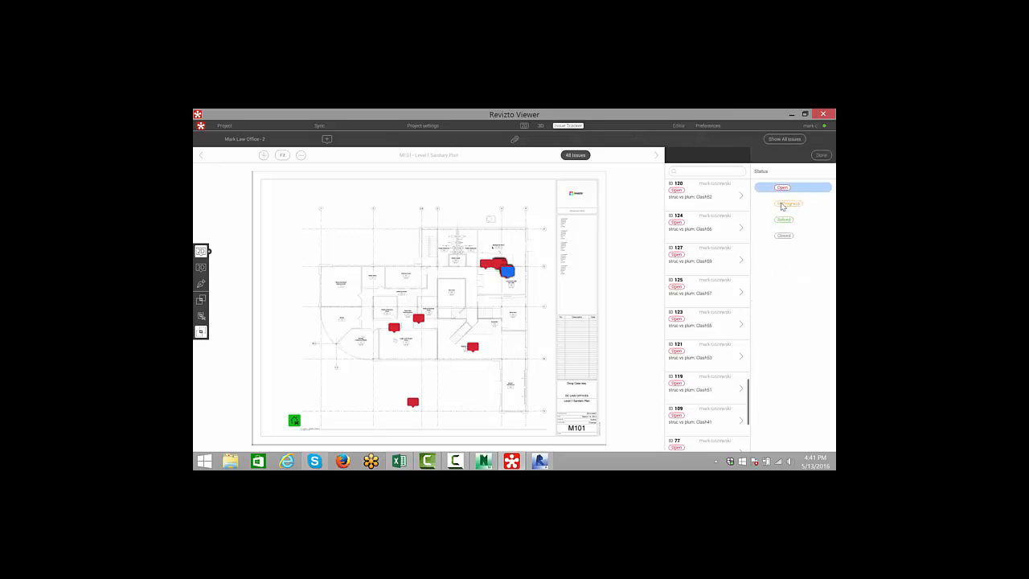
left_click(784, 204)
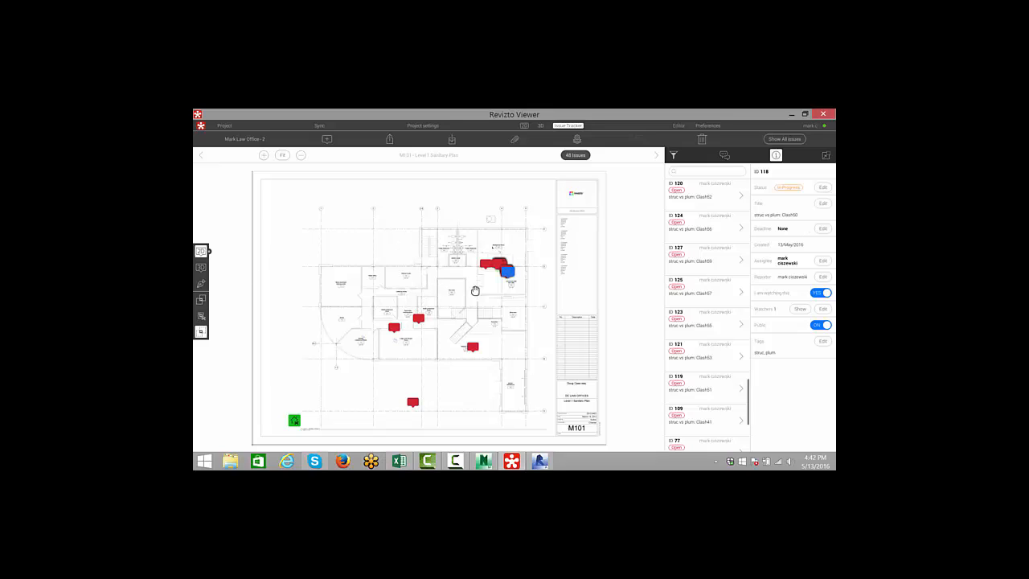
left_click(455, 458)
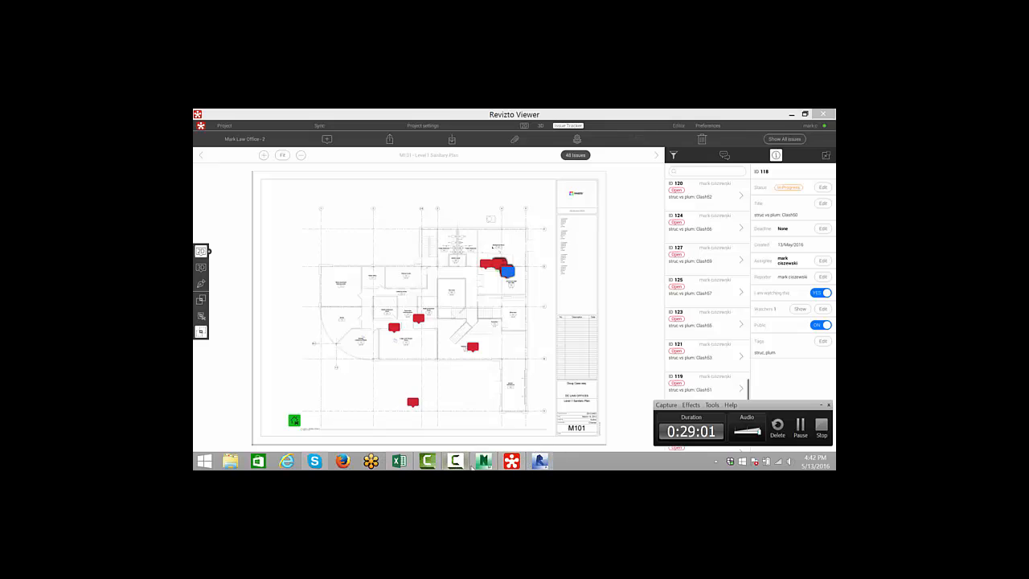
left_click(800, 426)
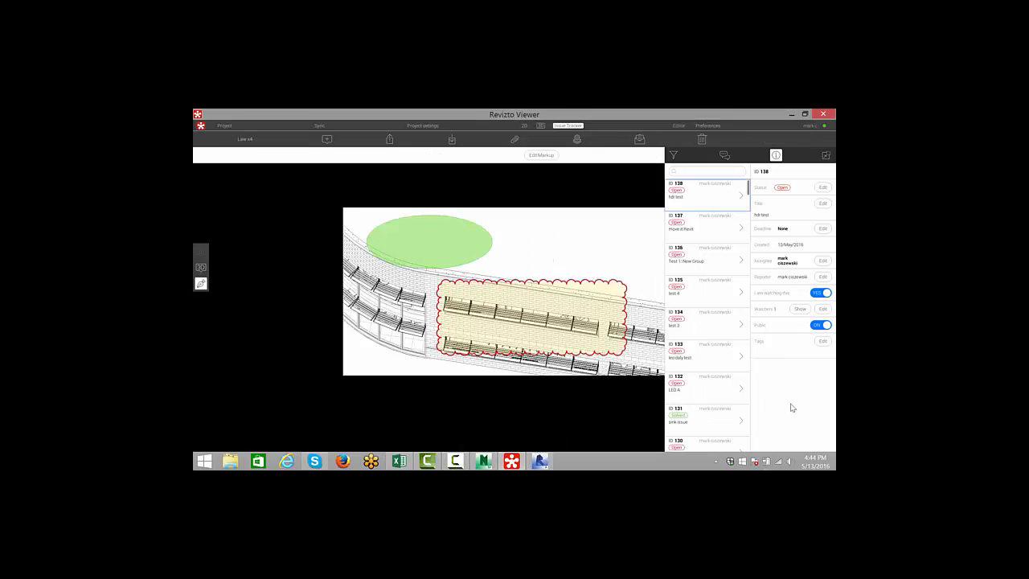
- Open the Law x4 project's Dashboard in the web workspace from the viewer and maximize the browser
scroll(682, 272, "down", 1)
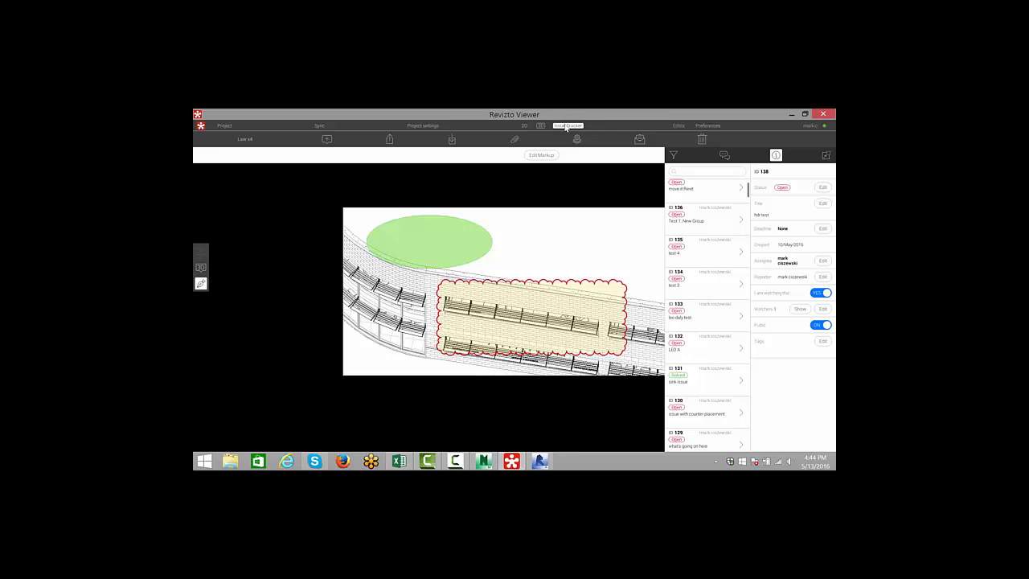
scroll(705, 271, "down", 2)
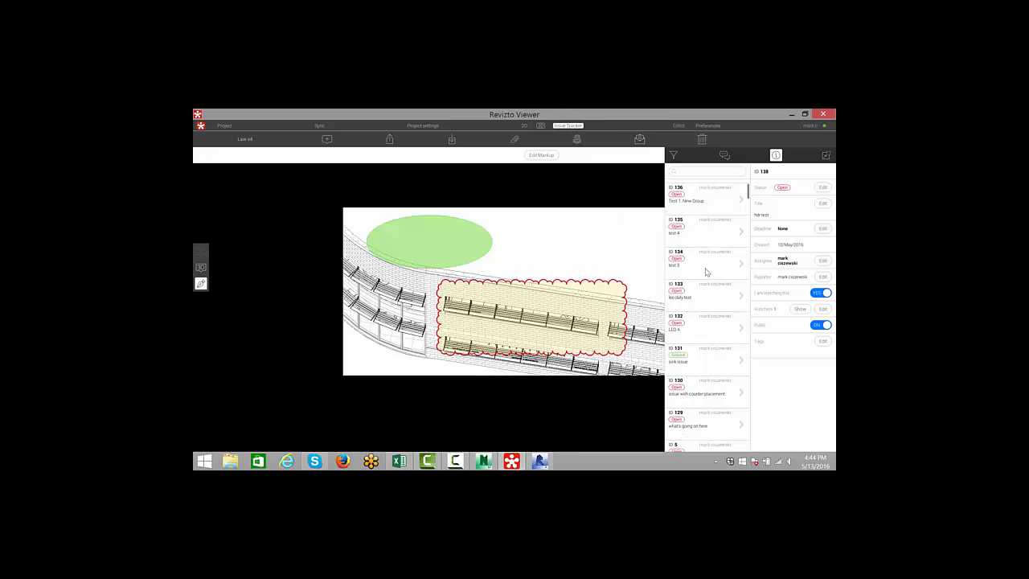
scroll(701, 291, "up", 2)
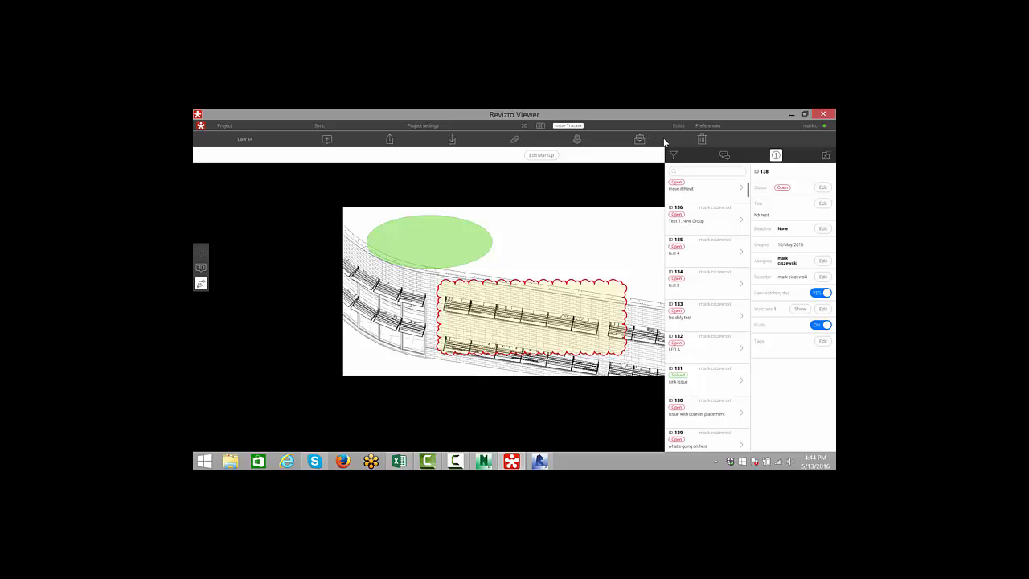
left_click(642, 140)
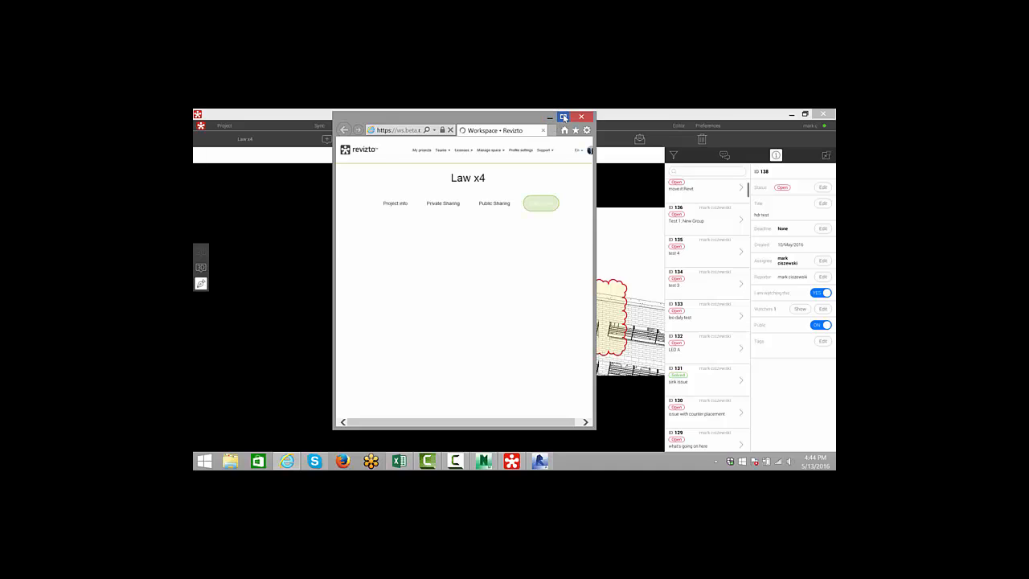
left_click(563, 117)
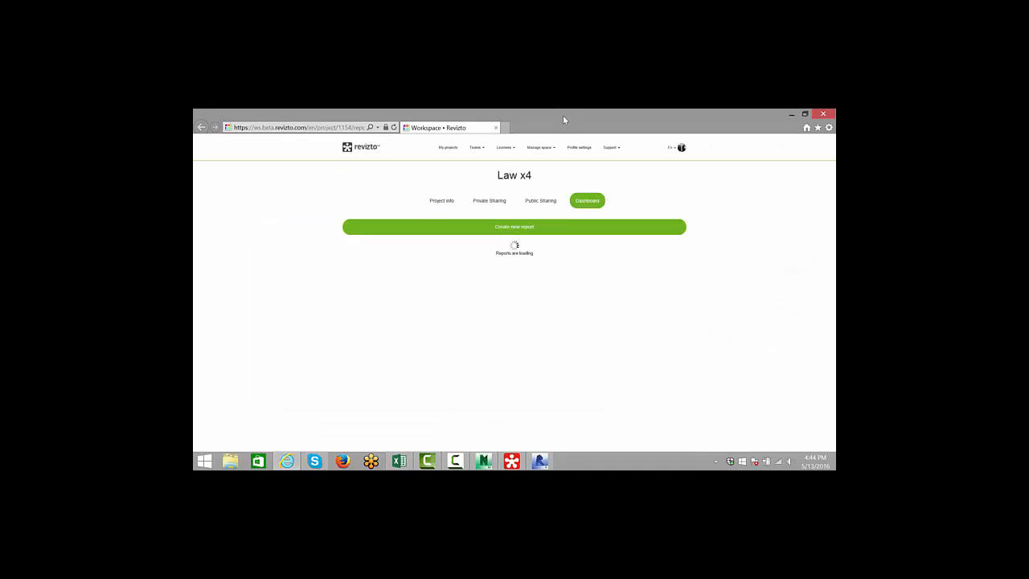
- Create a new issue report on the Dashboard with the time period set to Current Month and save it
left_click(538, 230)
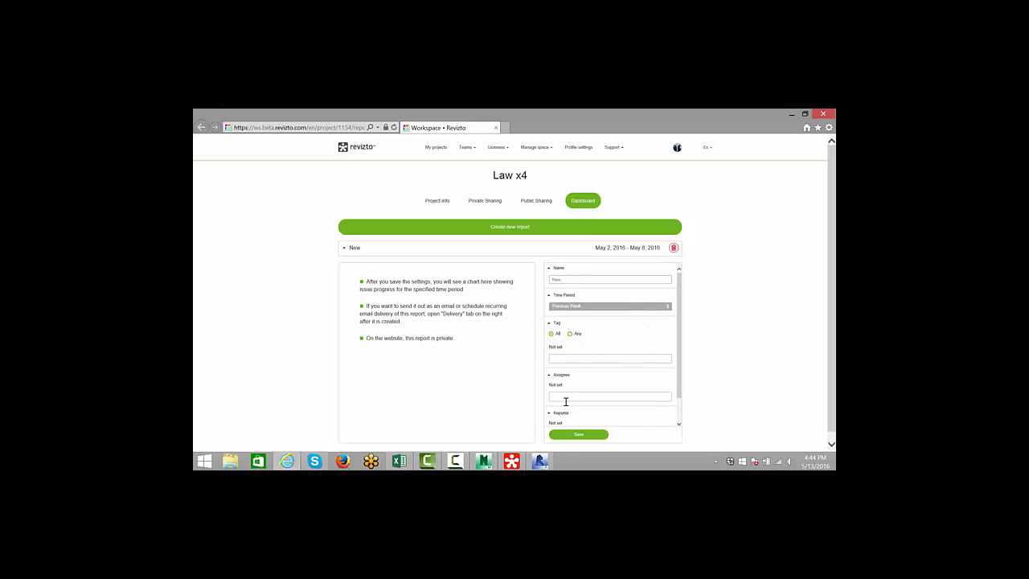
left_click(579, 308)
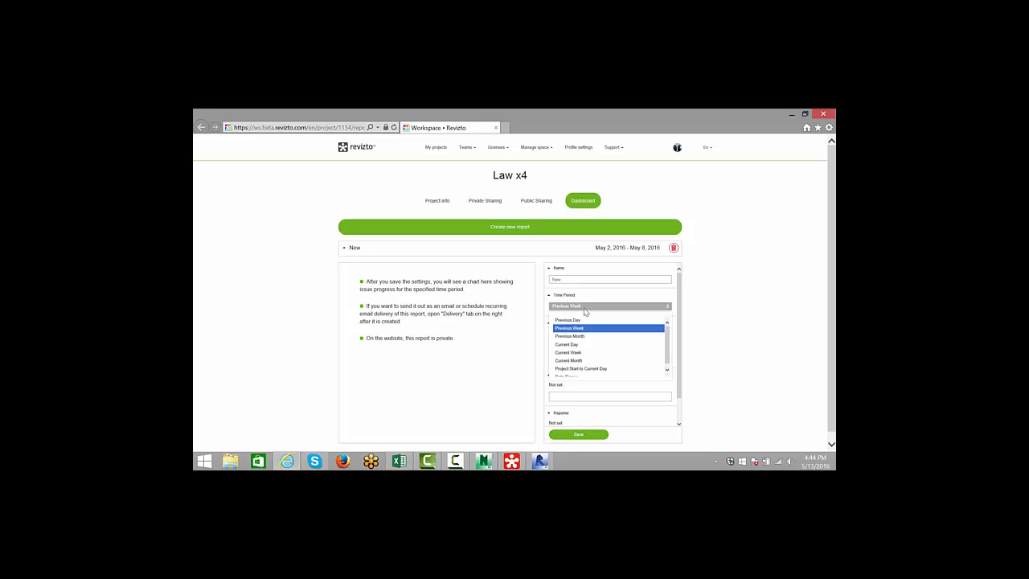
left_click(585, 358)
scroll(595, 386, "down", 3)
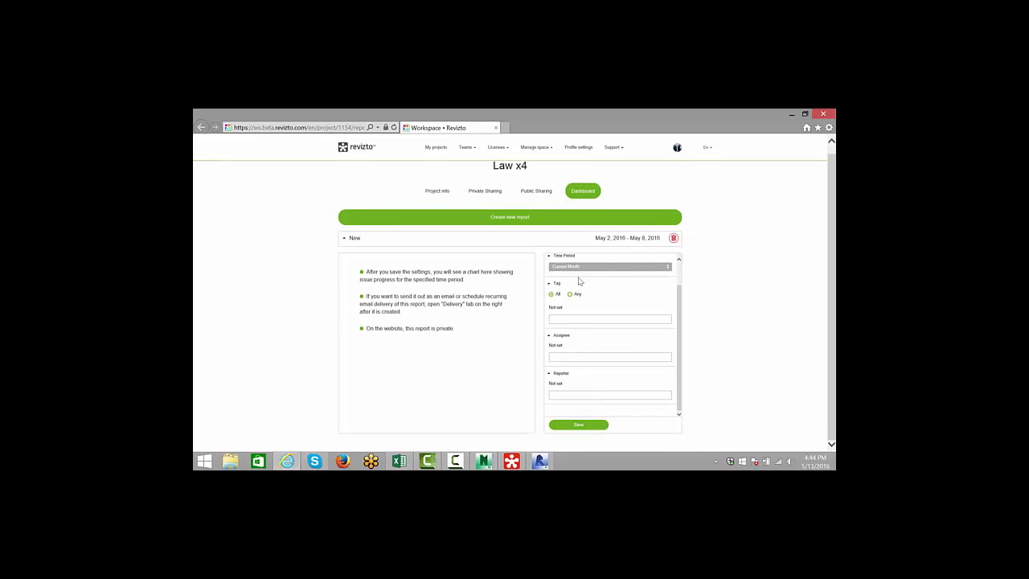
left_click(582, 424)
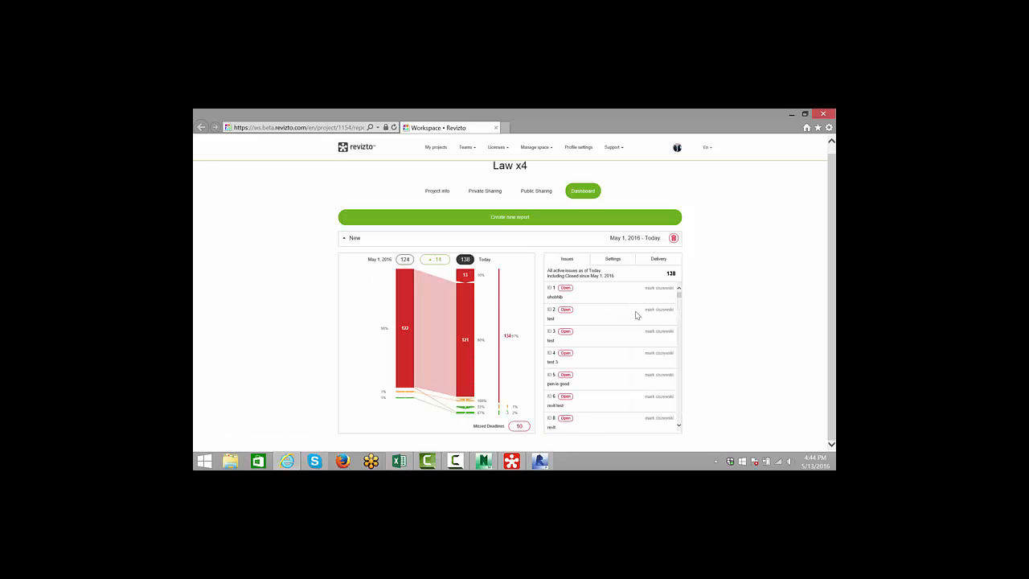
- Set up a one-time instant delivery of the report, adding a recipient's e-mail address and the Excel format
left_click(659, 262)
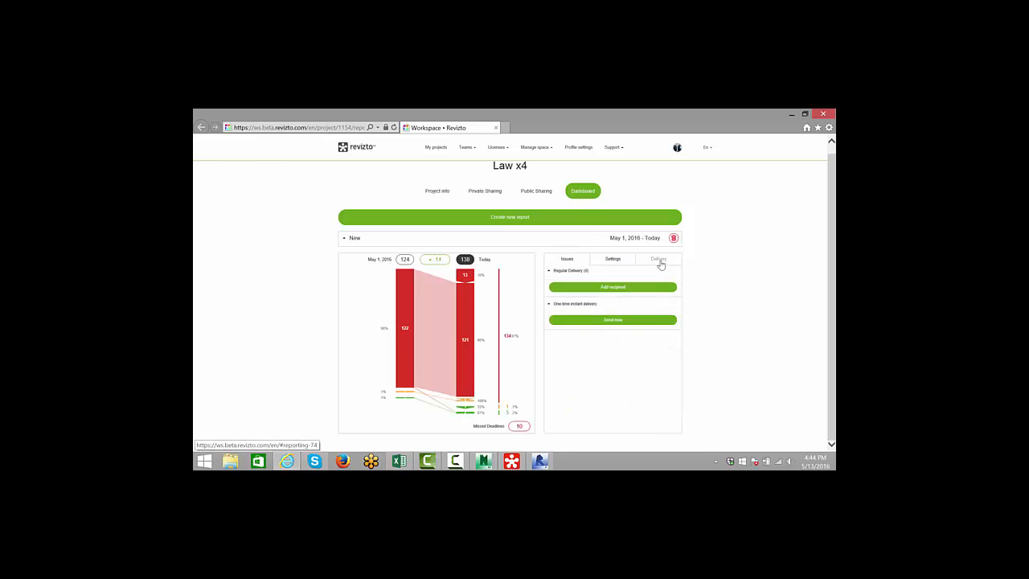
left_click(613, 322)
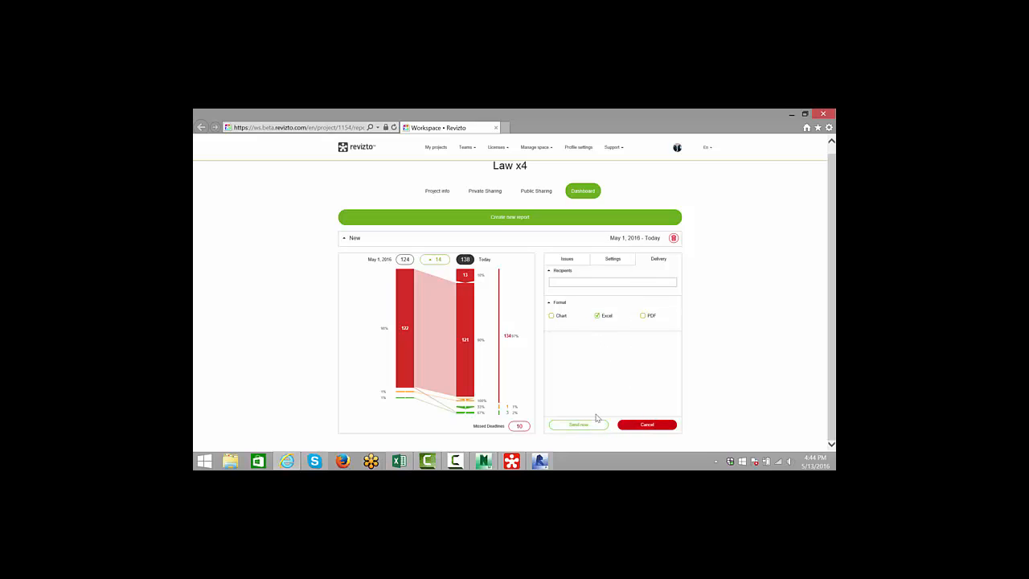
left_click(566, 283)
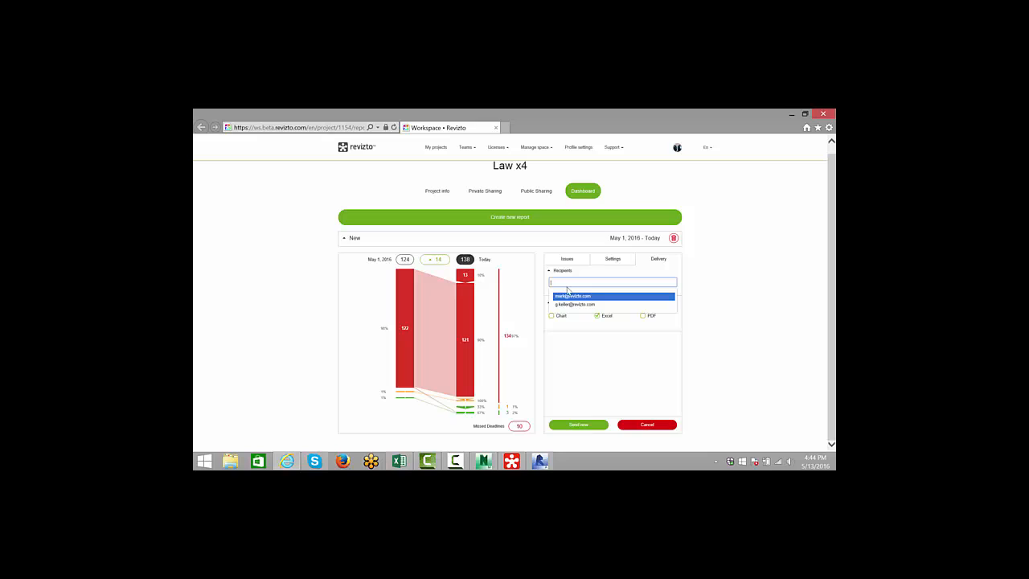
left_click(568, 296)
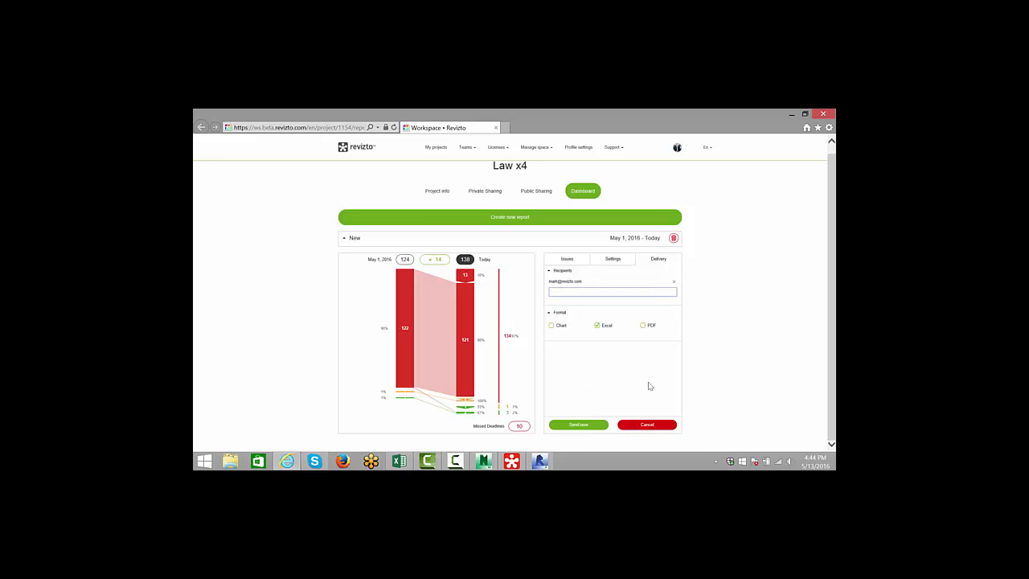
left_click(597, 325)
- Switch from the browser to Navisworks with the Revizto 4 ribbon
left_click_drag(762, 114, 737, 158)
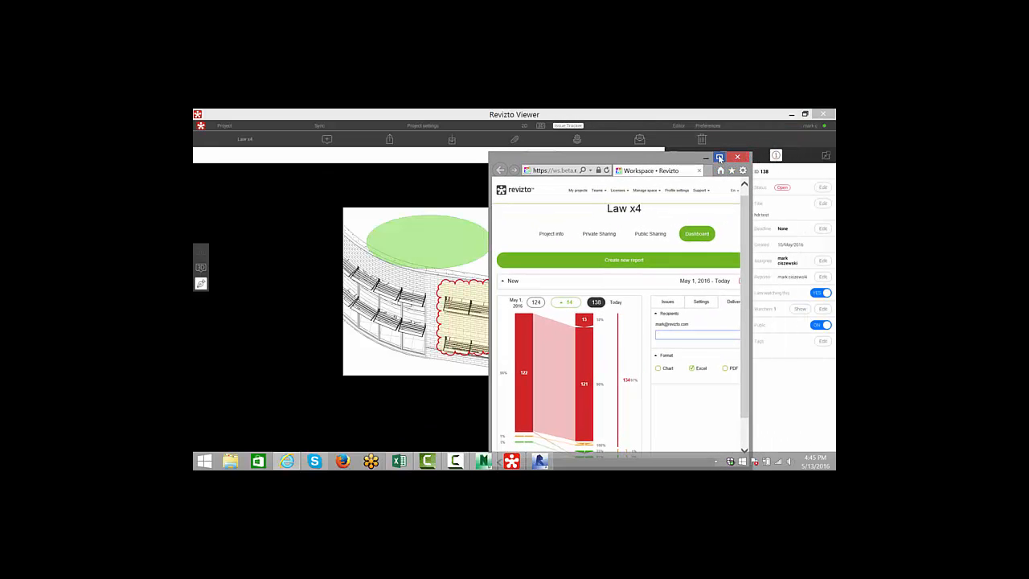
left_click(719, 157)
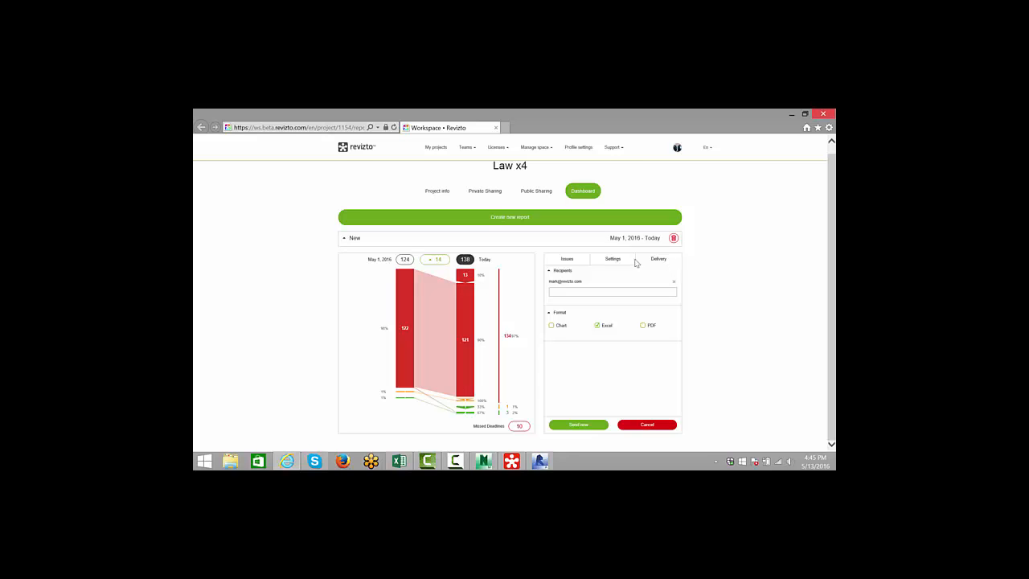
left_click(483, 461)
left_click(456, 464)
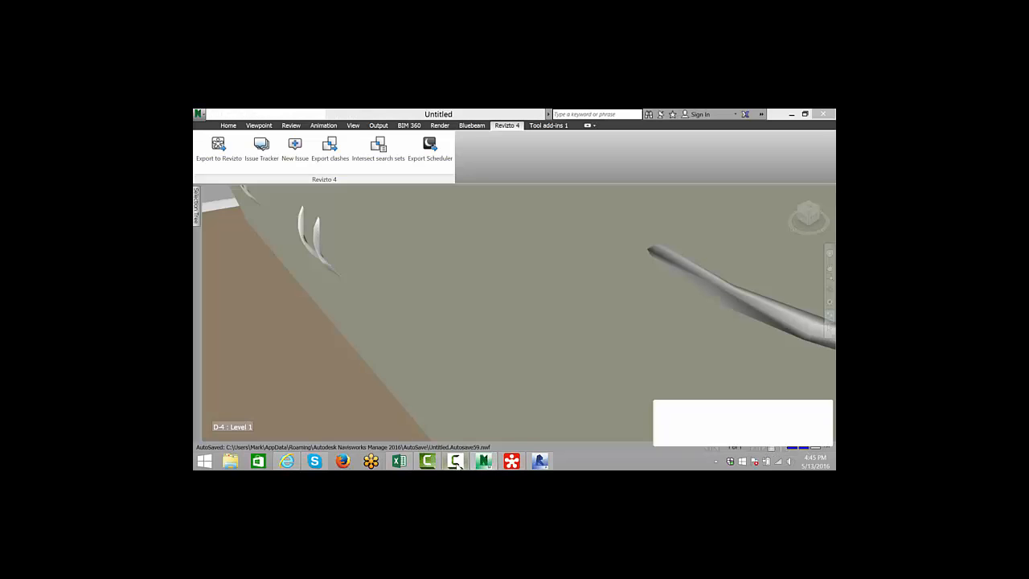